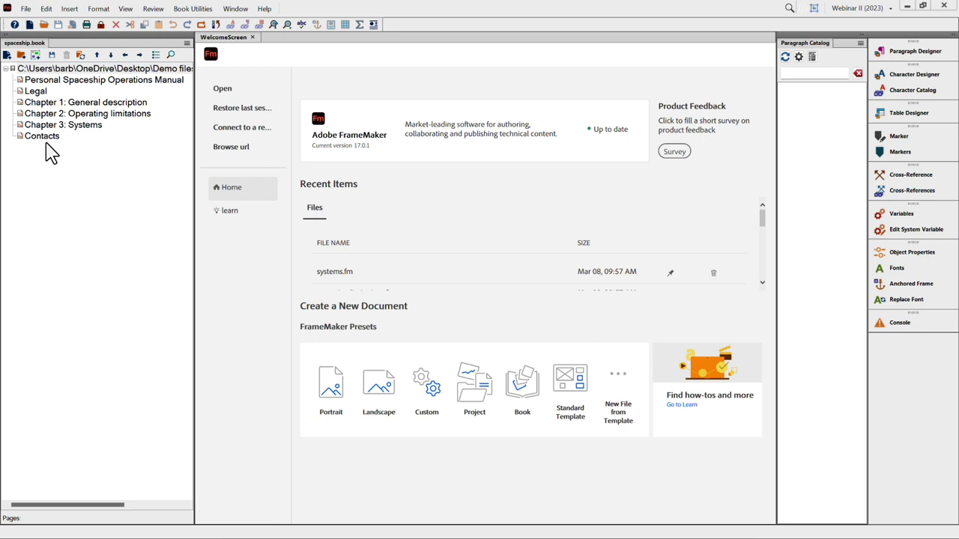
Step: Open all files in the spaceship book at once
left_click(45, 70)
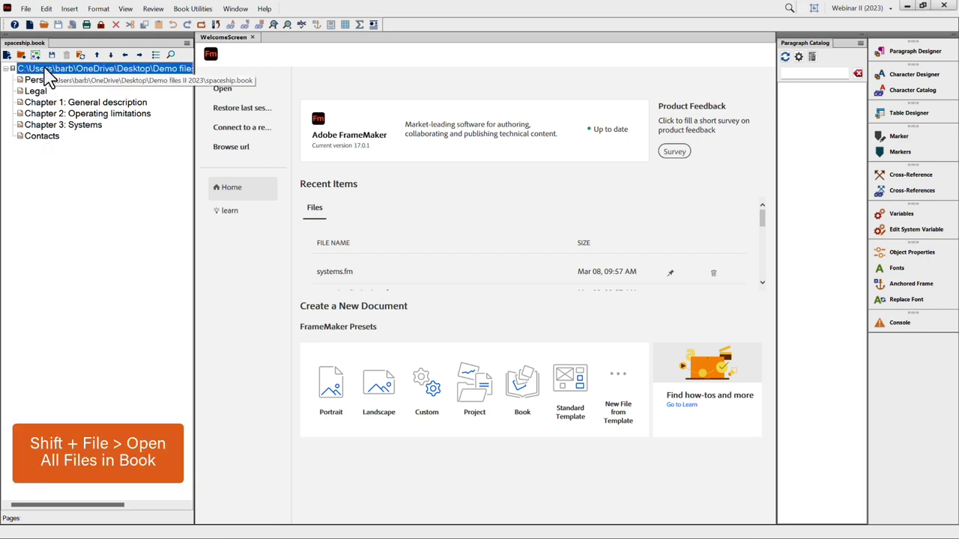
left_click(27, 9, "shift")
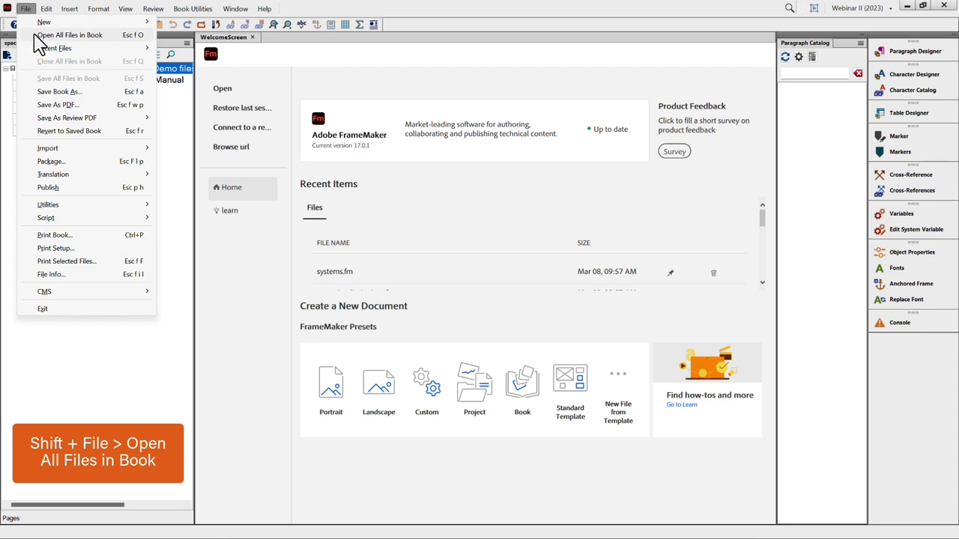
left_click(35, 36)
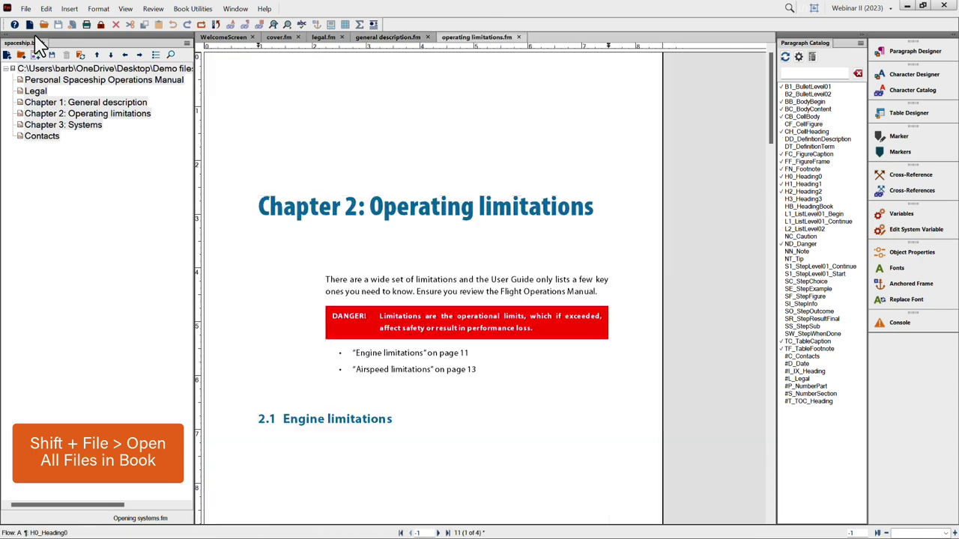
Step: Turn on text symbols for cover.fm and bring legal.fm into view
left_click(278, 38)
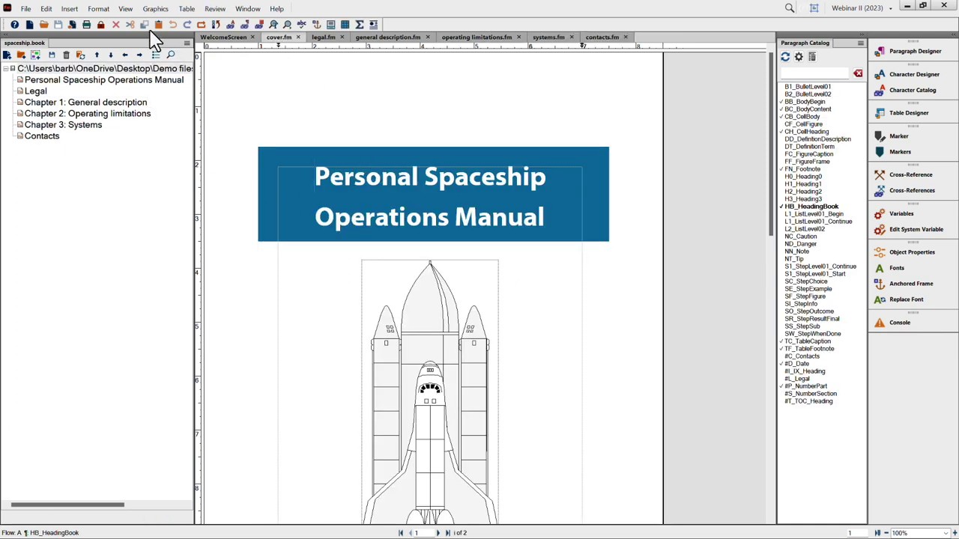
left_click(126, 9)
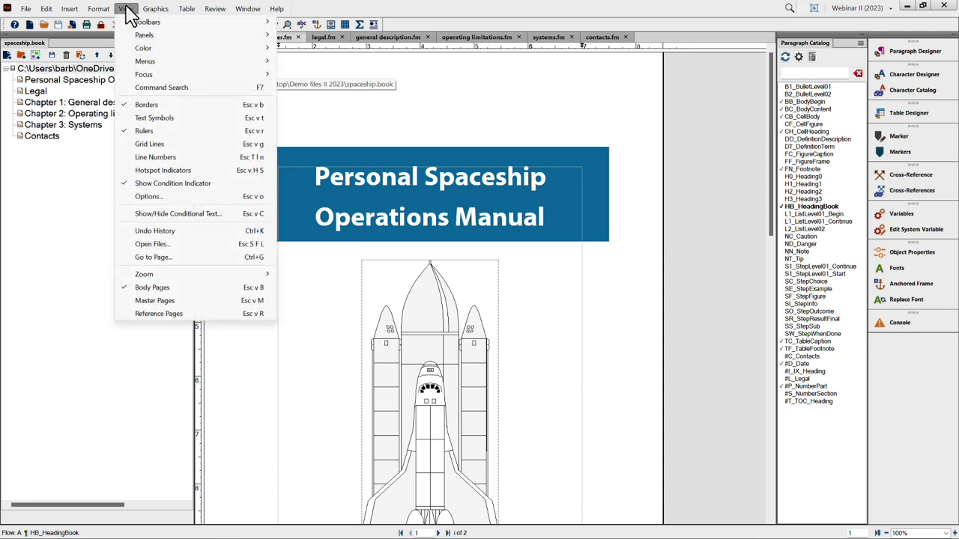
left_click(152, 119)
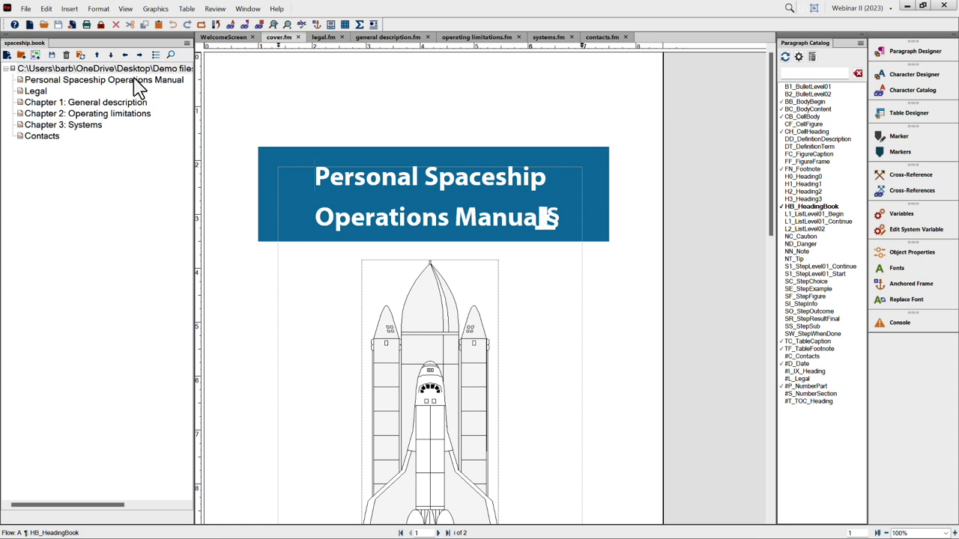
left_click(325, 39)
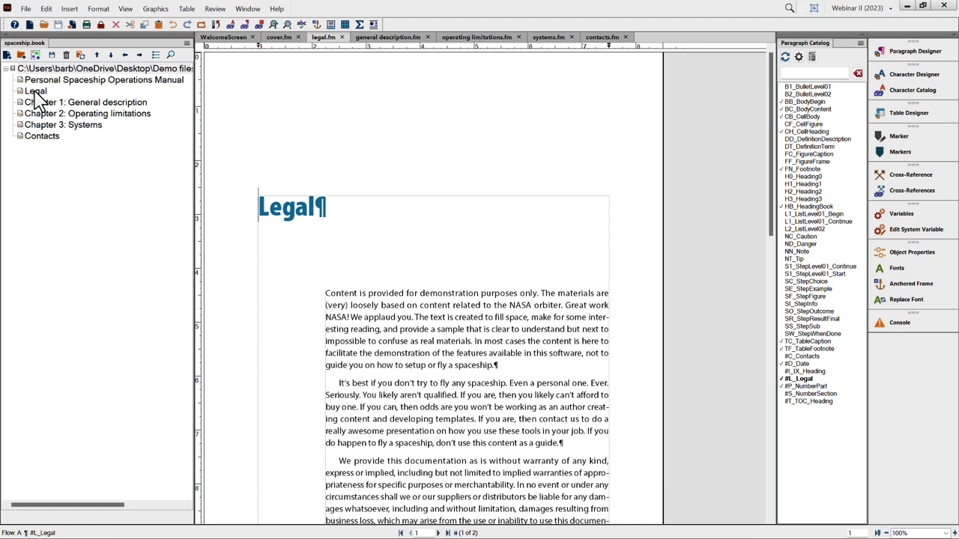
Step: Display the book's components by file name instead of heading text
left_click(155, 56)
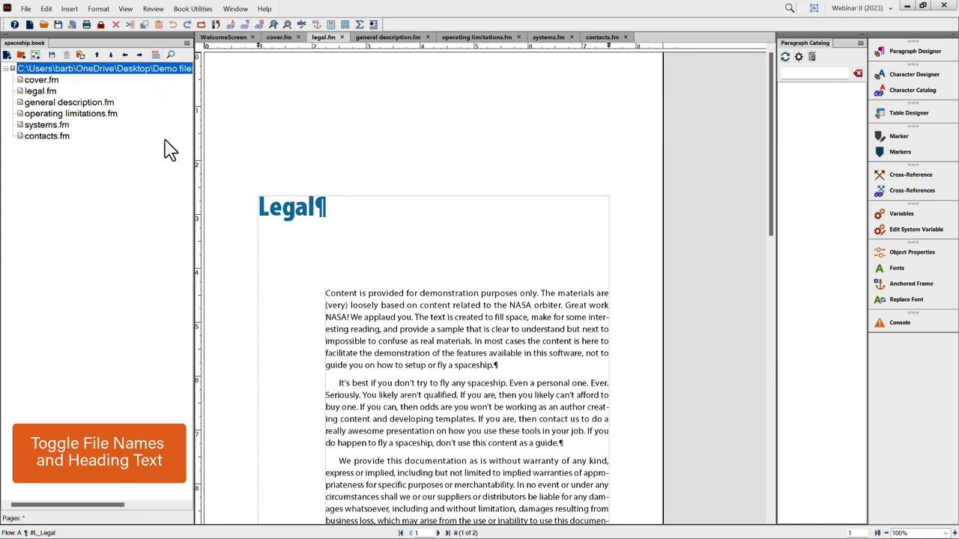
left_click(155, 55)
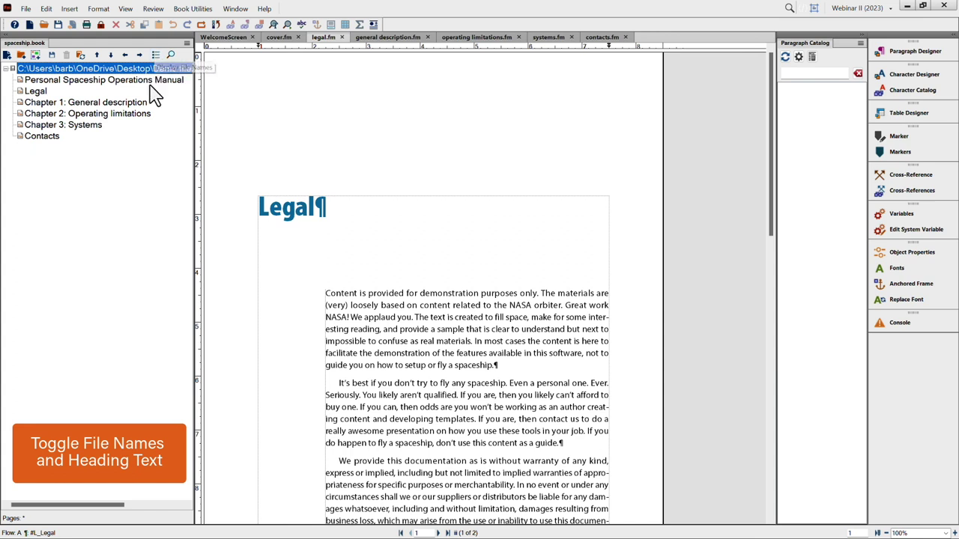
left_click(156, 56)
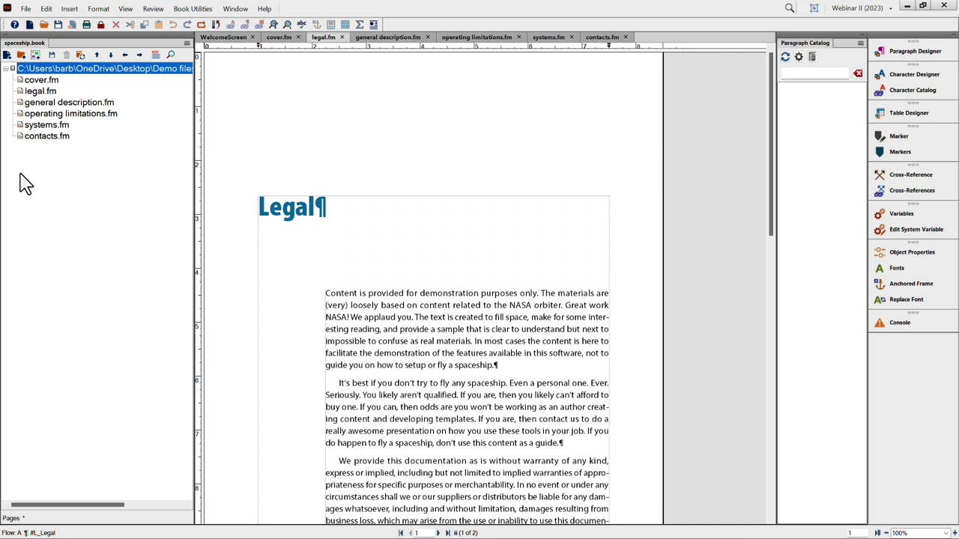
Step: Open general description.fm and check the paragraph formats of the chapter title and the History of flight heading
double_click(57, 104)
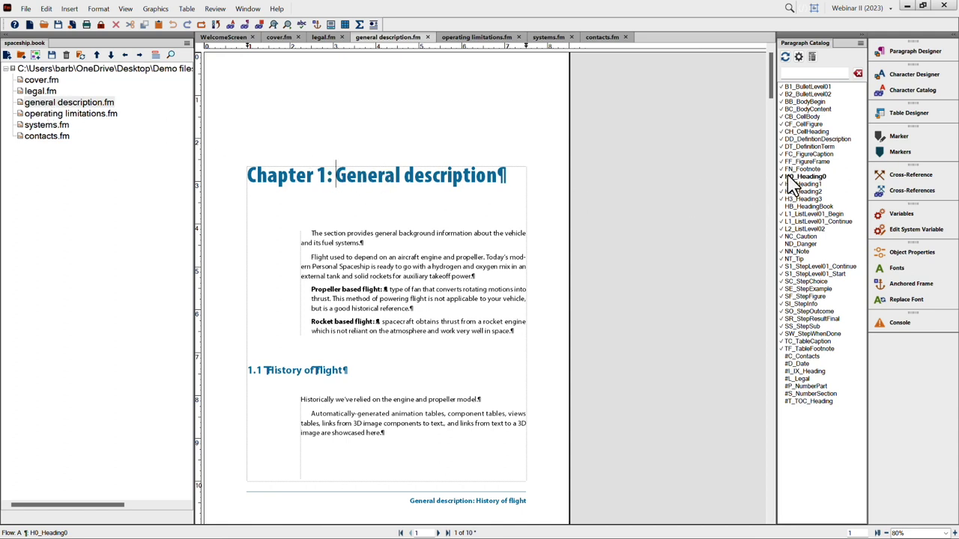
left_click(279, 371)
Step: Start a table of contents for the book with the suffix TOC, placed before legal.fm
left_click(32, 92)
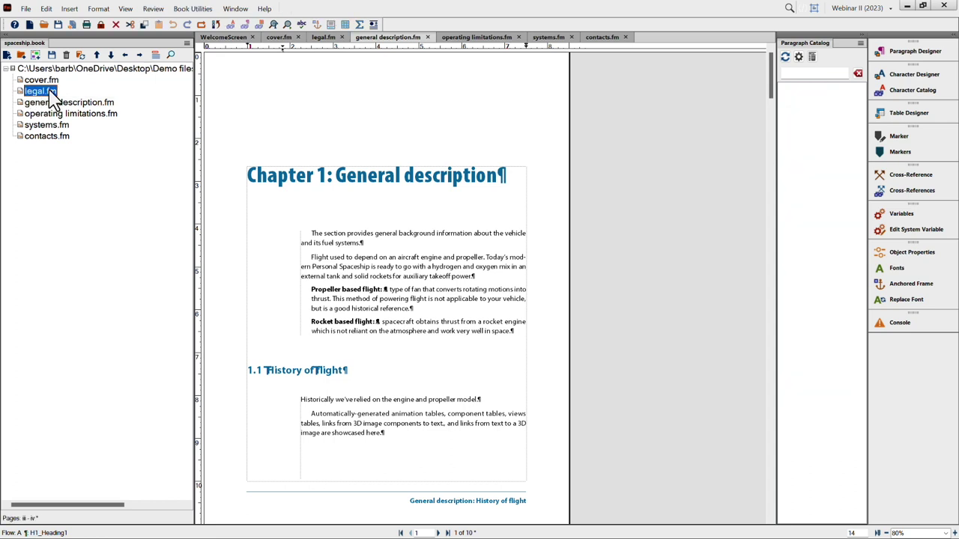
left_click(70, 10)
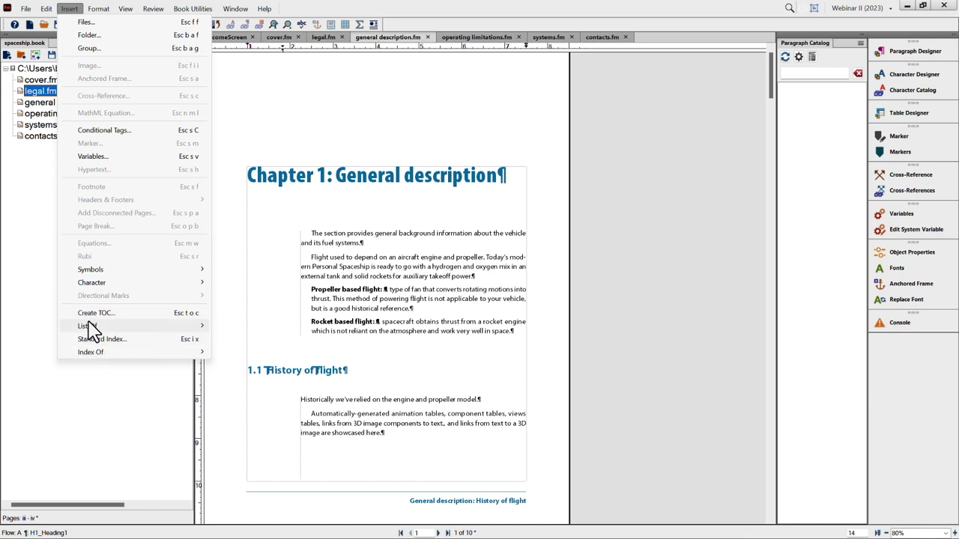
mouse_move(90, 331)
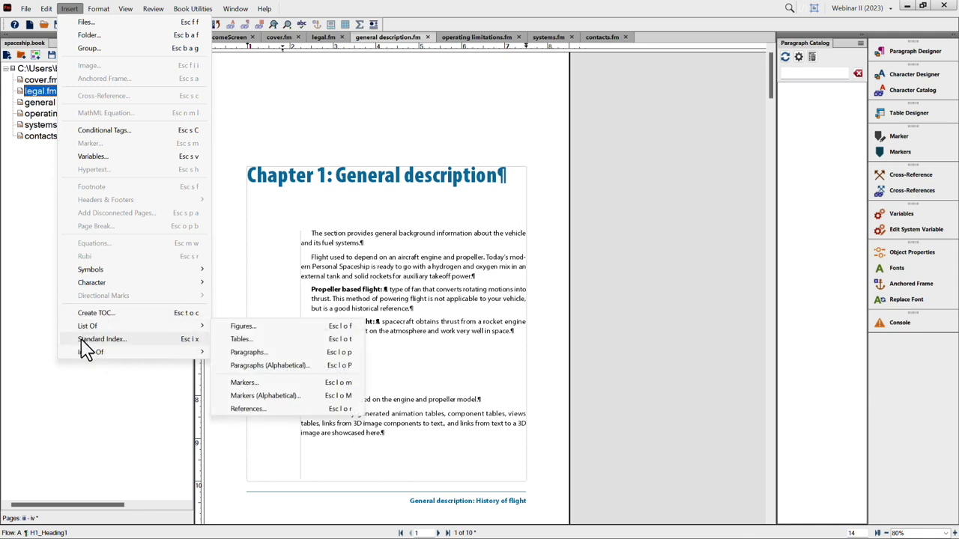
mouse_move(84, 352)
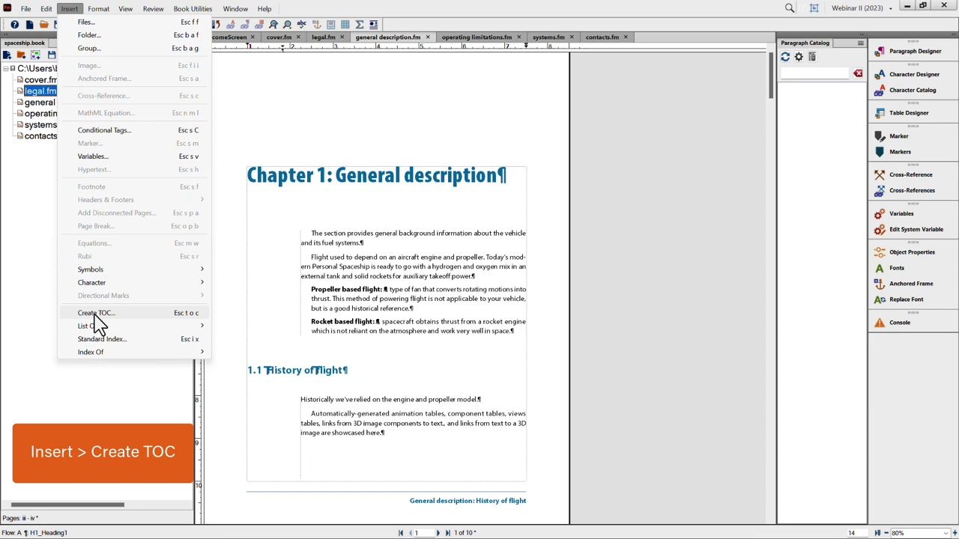
left_click(95, 314)
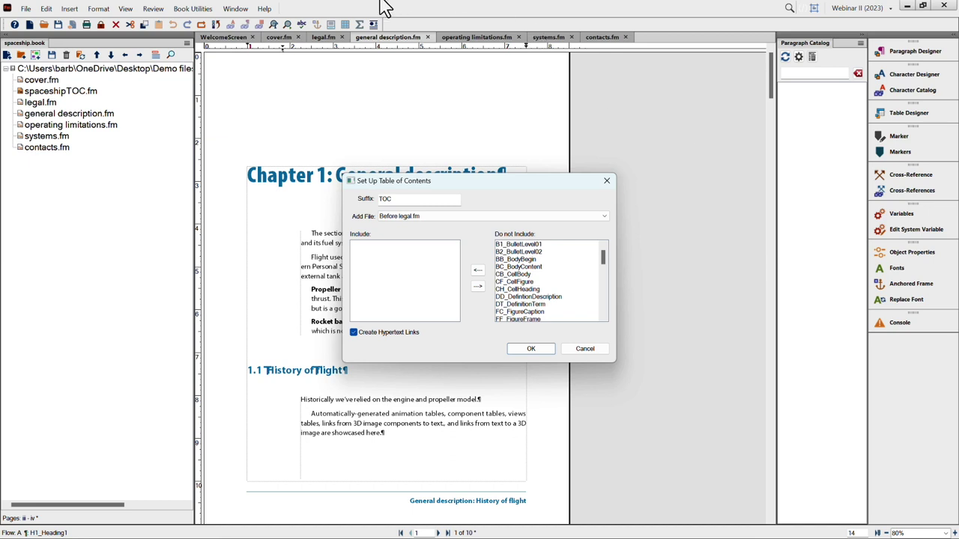
left_click_drag(480, 179, 347, 60)
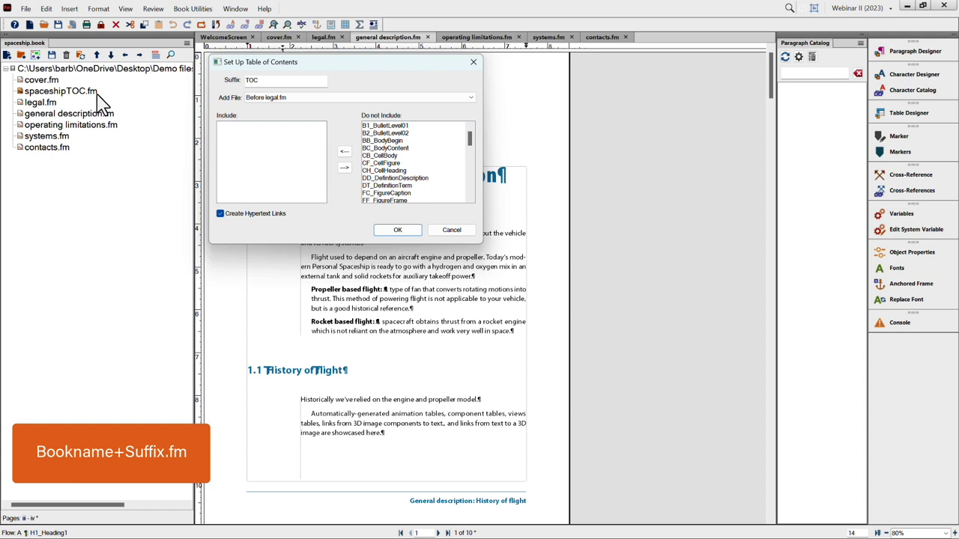
left_click(289, 101)
left_click(289, 106)
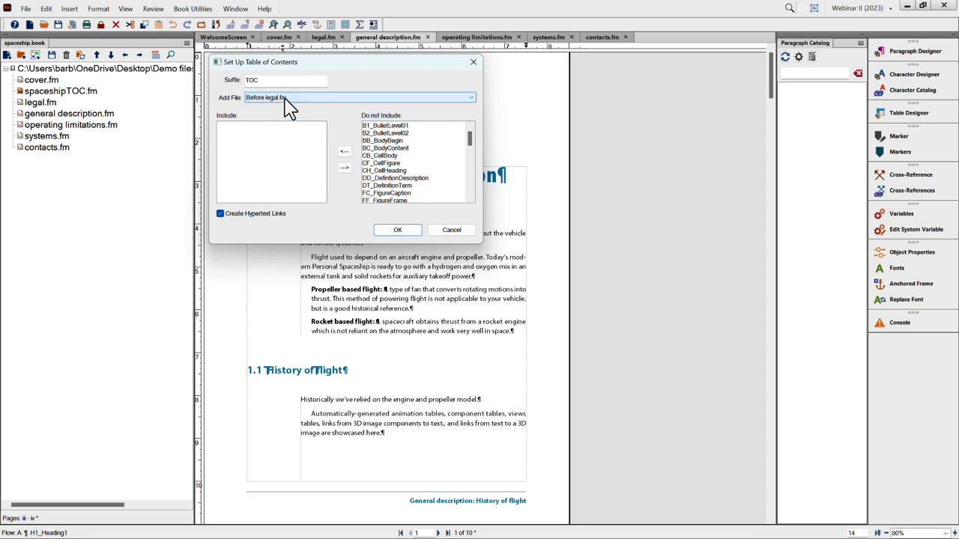
Step: Include the H0_Heading0, H1_Heading1 and H2_Heading2 paragraph formats in the table of contents, leaving H3_Heading3 out
scroll(401, 180, "down", 5)
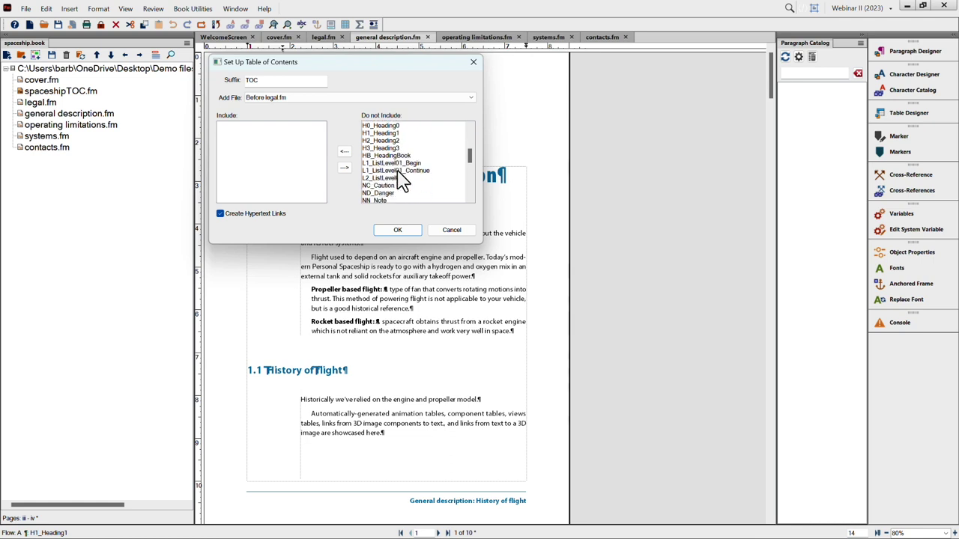
double_click(383, 127)
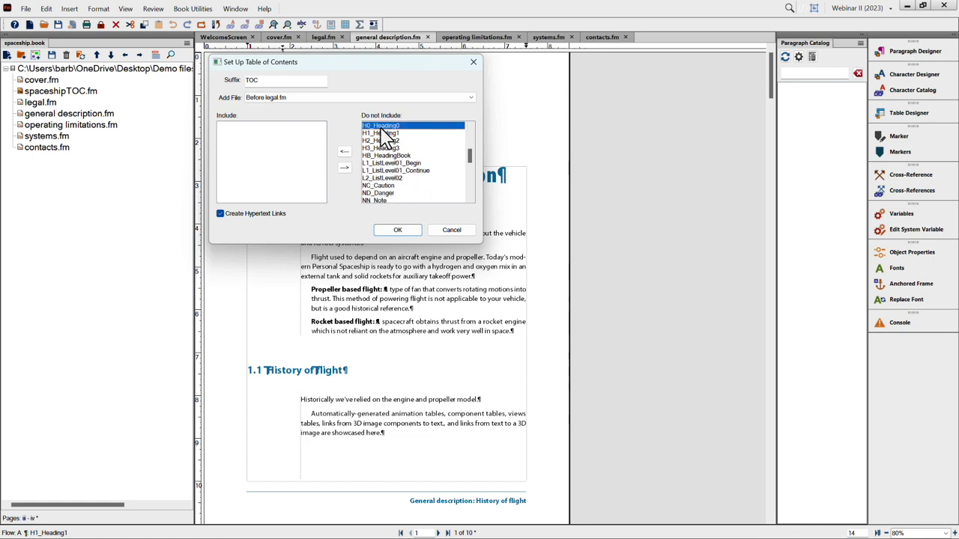
double_click(383, 126)
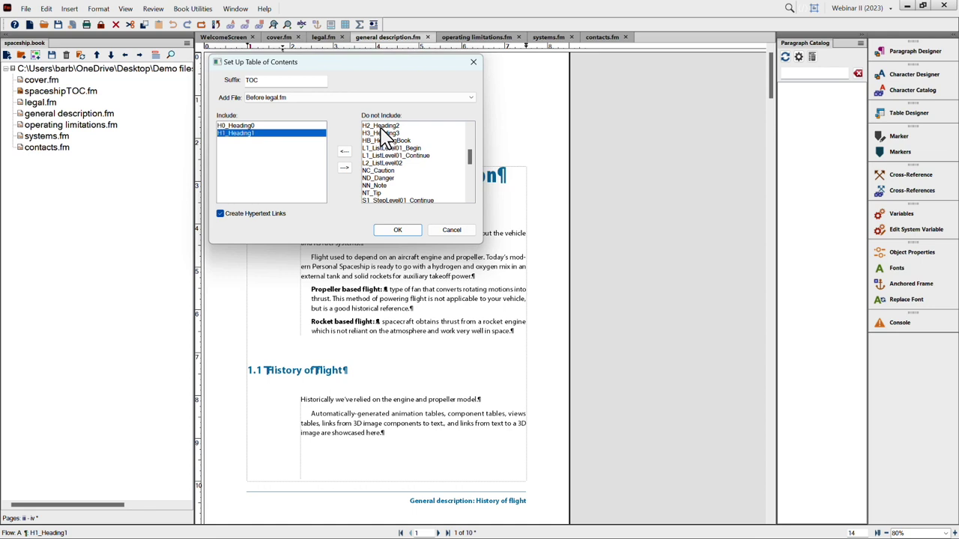
double_click(383, 126)
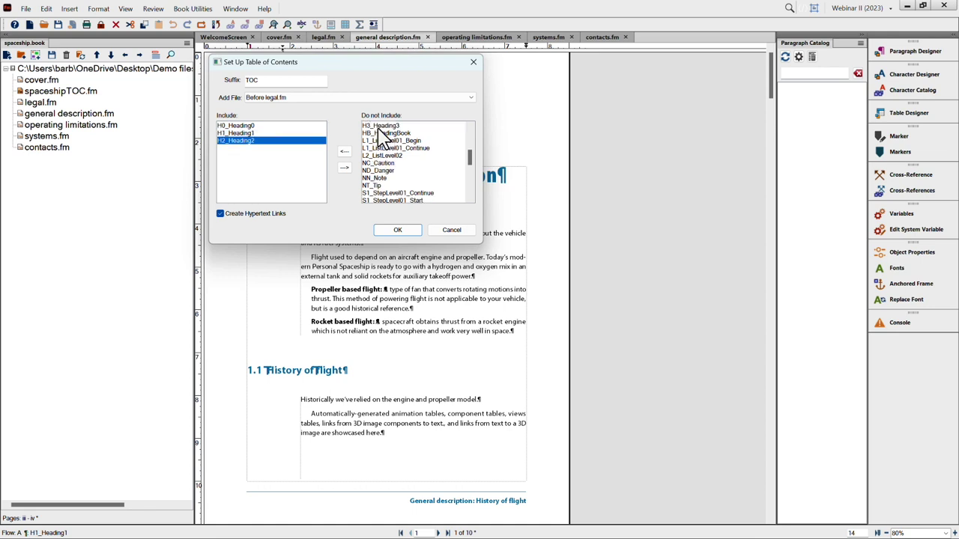
double_click(383, 127)
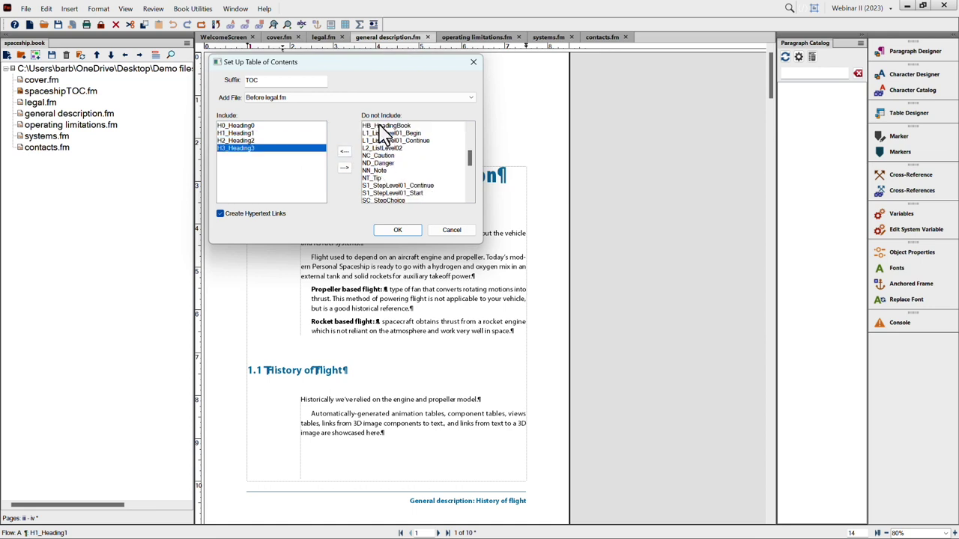
double_click(274, 147)
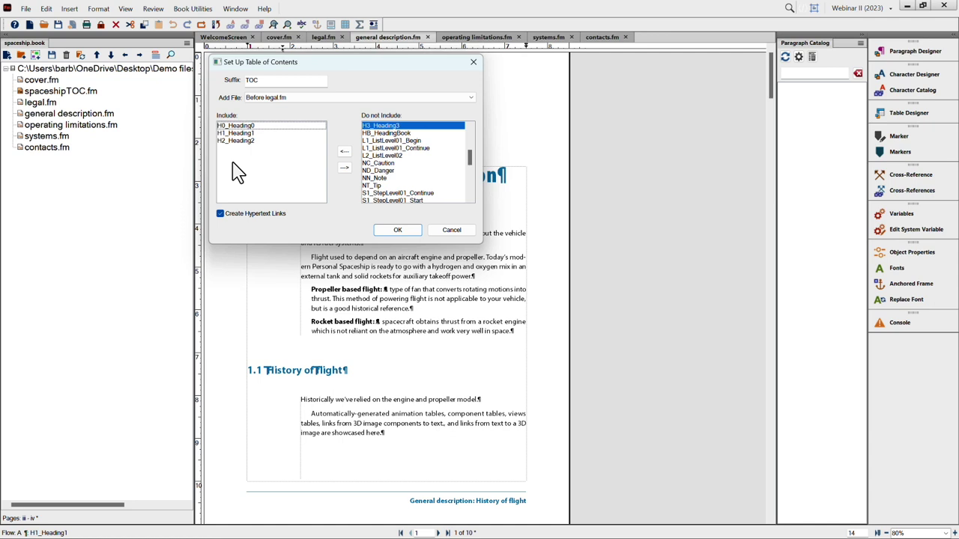
Step: Keep hypertext links enabled and update the book to generate spaceshipTOC.fm
left_click(220, 214)
left_click(220, 213)
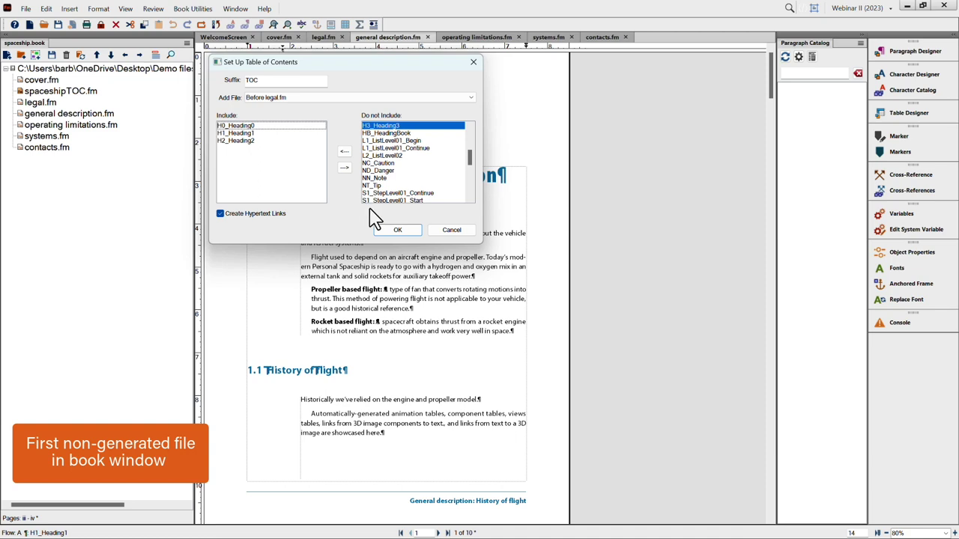
left_click(397, 231)
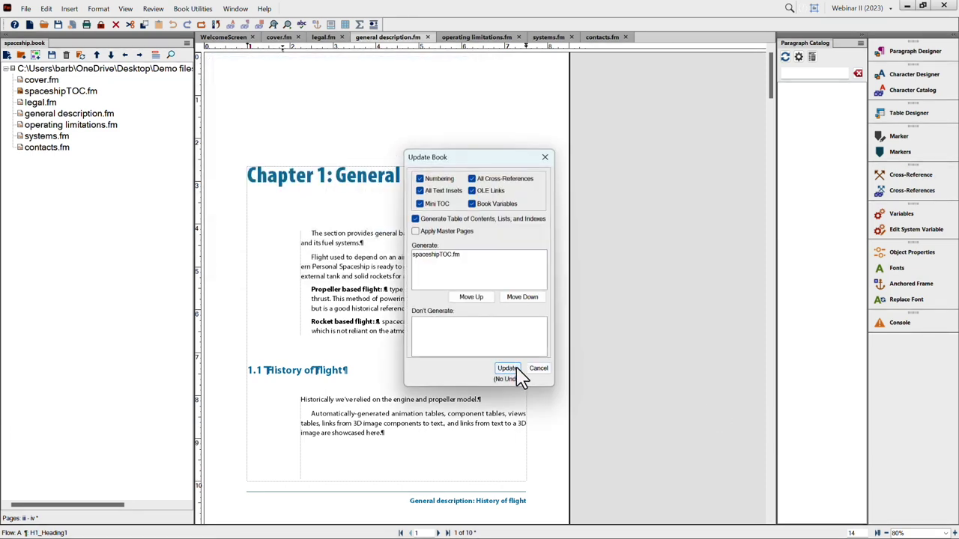
left_click(507, 369)
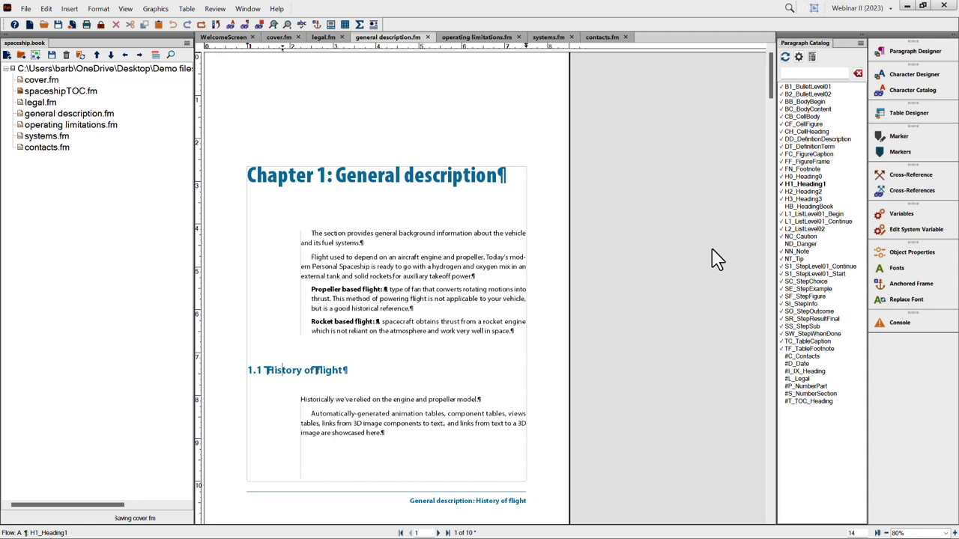
Step: Open spaceshipTOC.fm alongside the other documents and check the paragraph formats of entries at each heading level
double_click(47, 93)
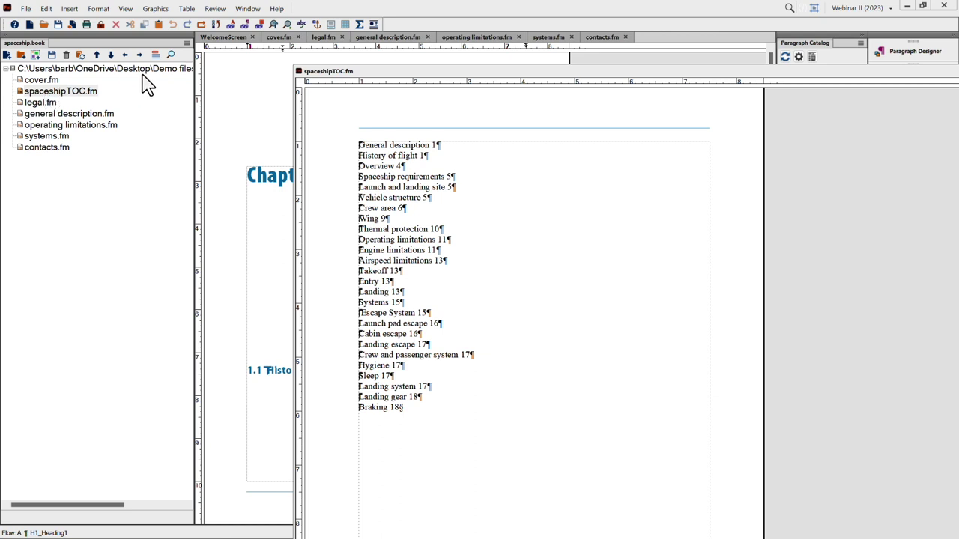
left_click_drag(349, 81, 648, 45)
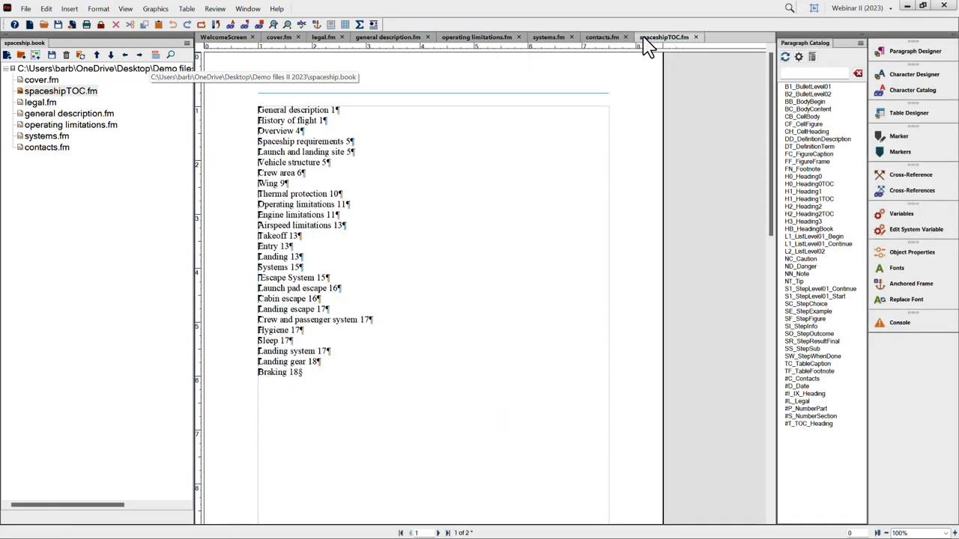
left_click(288, 110)
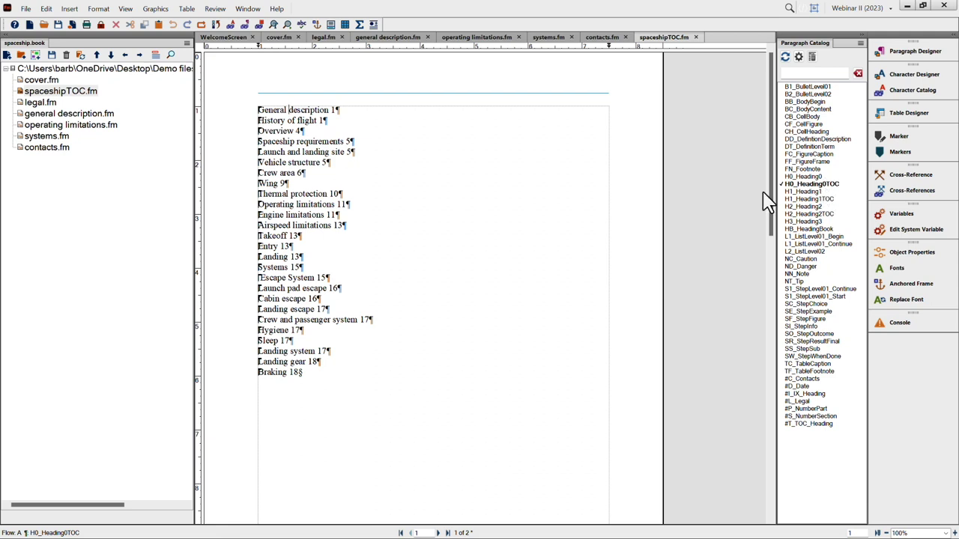
left_click(291, 130)
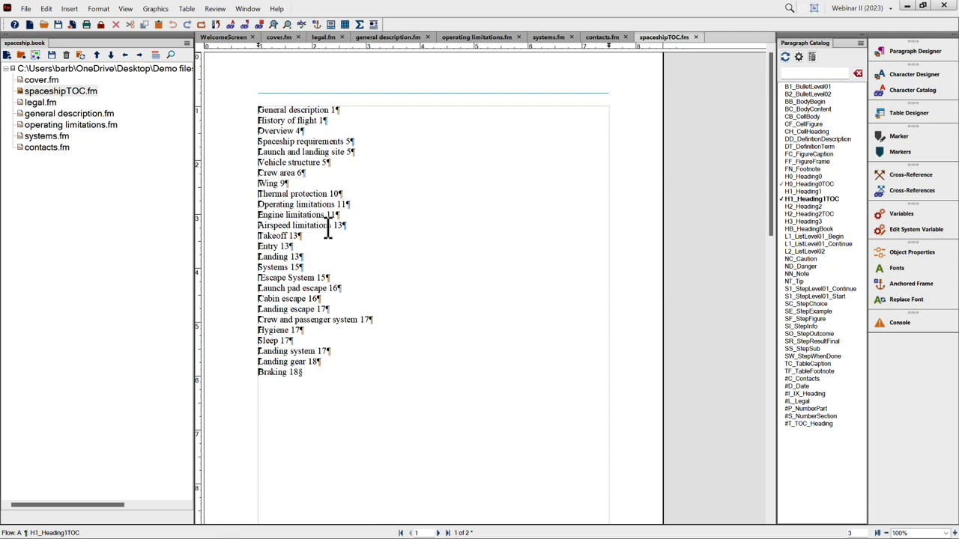
left_click(278, 174)
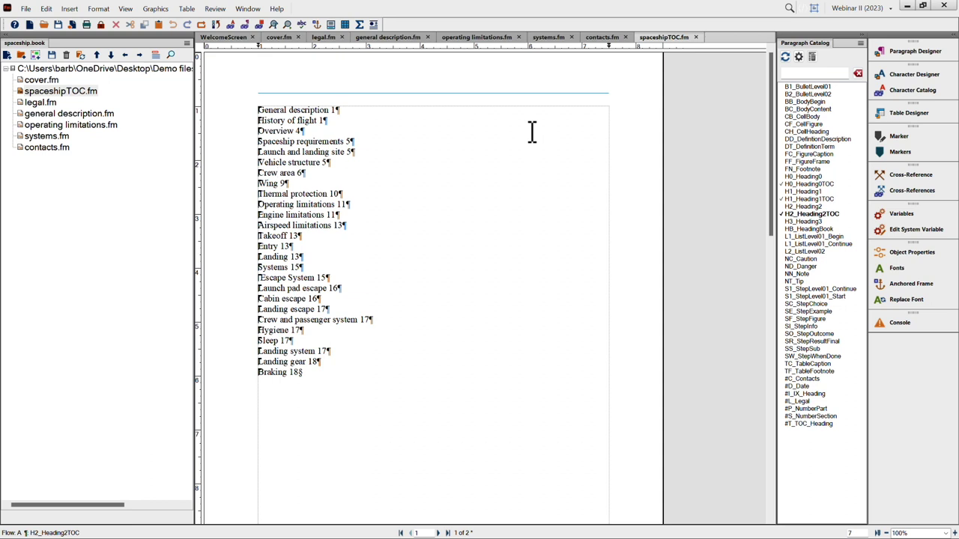
Step: Close spaceshipTOC.fm without saving its changes
left_click(696, 37)
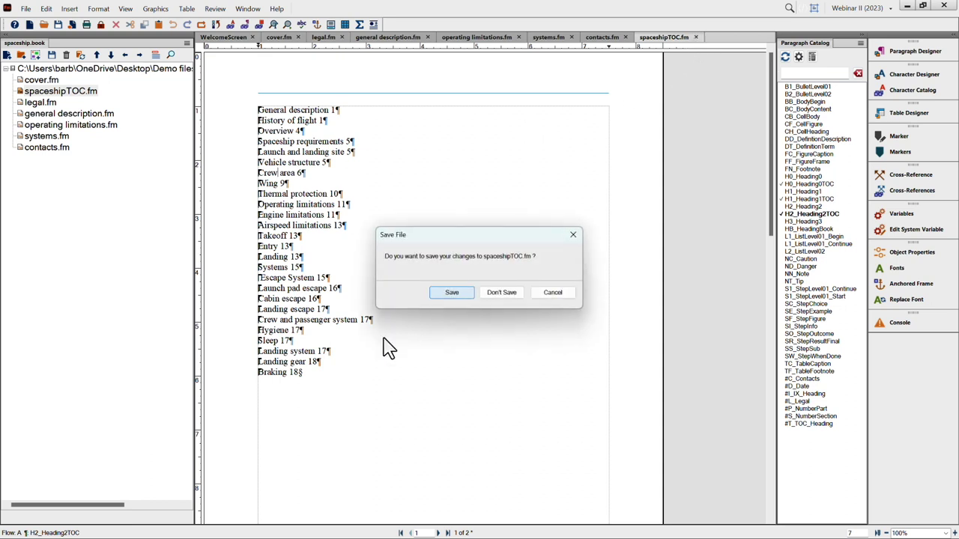
left_click(502, 293)
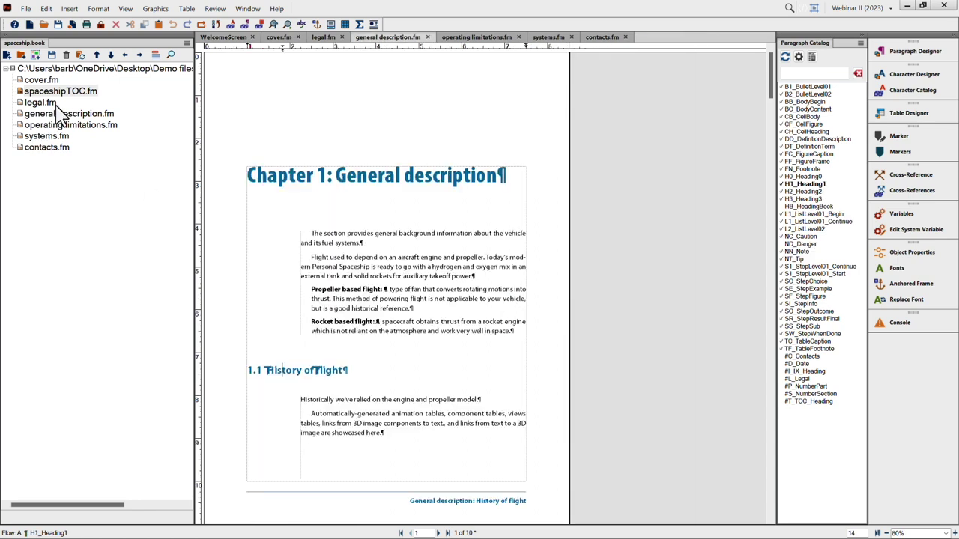
Step: Remove spaceshipTOC.fm from spaceship.book
left_click(64, 91)
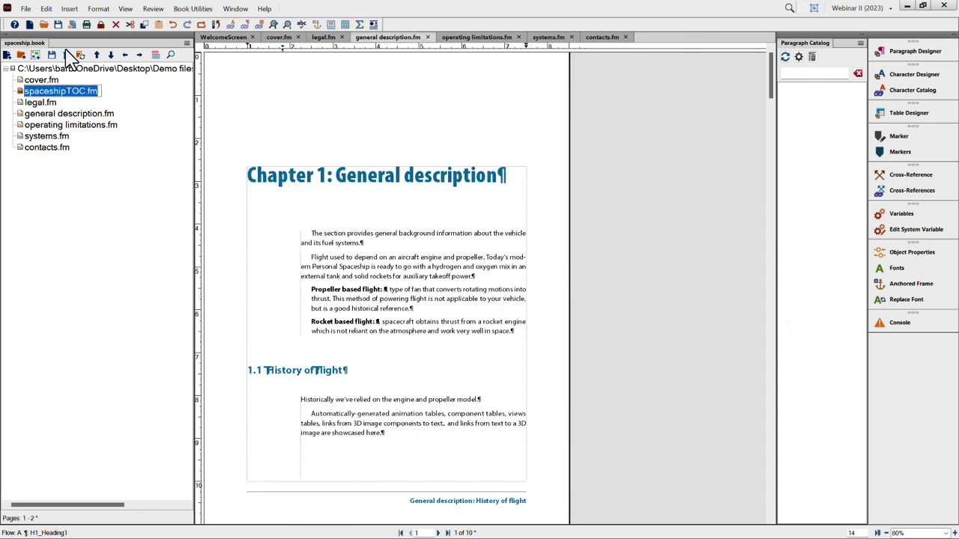
left_click(66, 56)
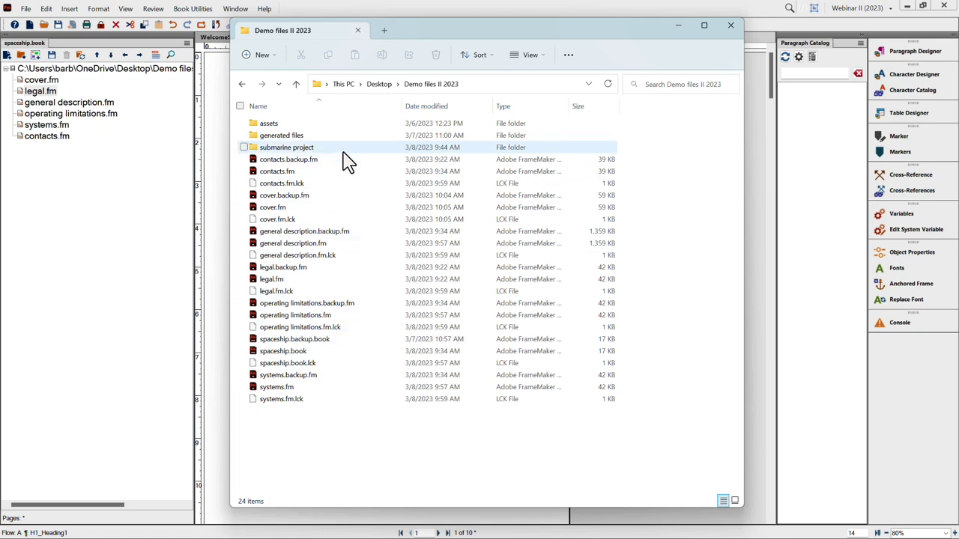
Step: In File Explorer, copy submarineTOC.fm from the submarine project folder into Demo files II 2023 and go to that folder
mouse_move(342, 152)
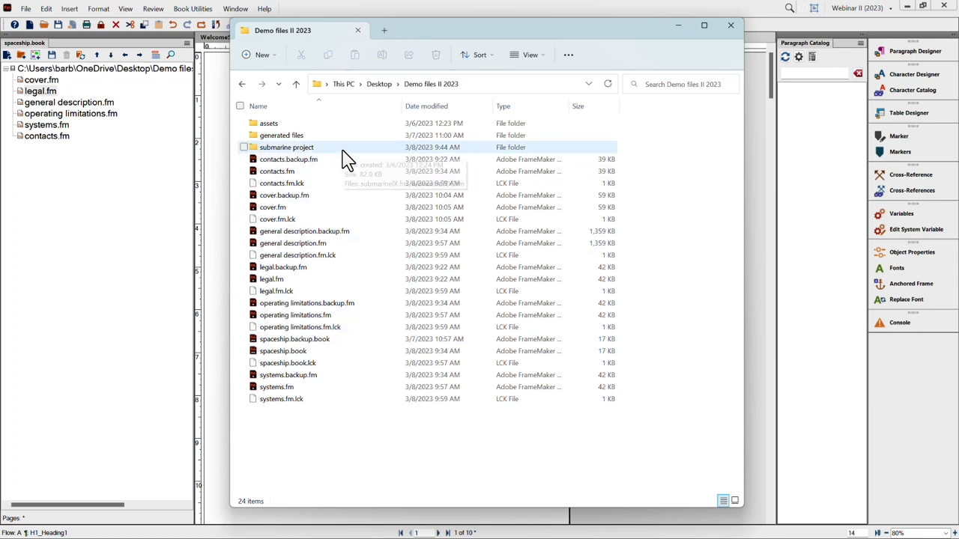
double_click(280, 148)
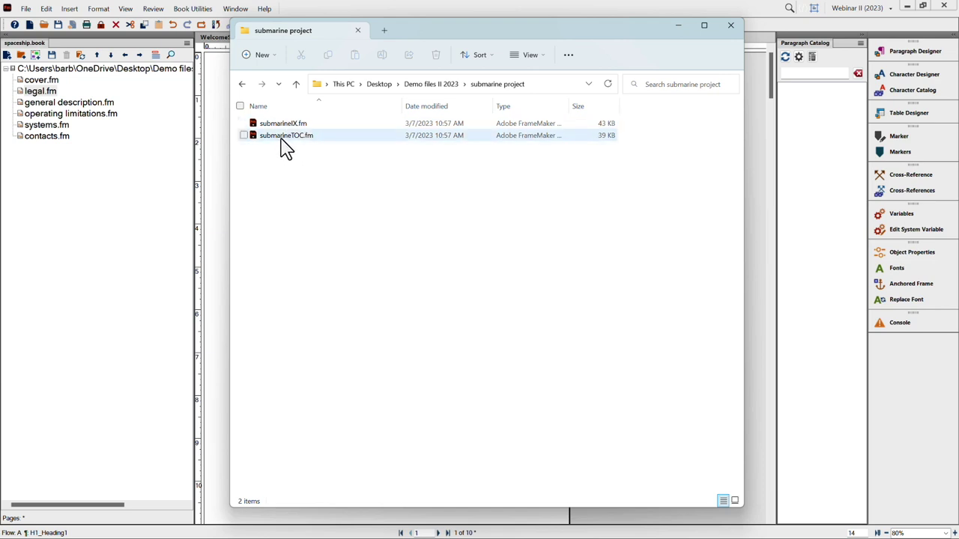
left_click(283, 146)
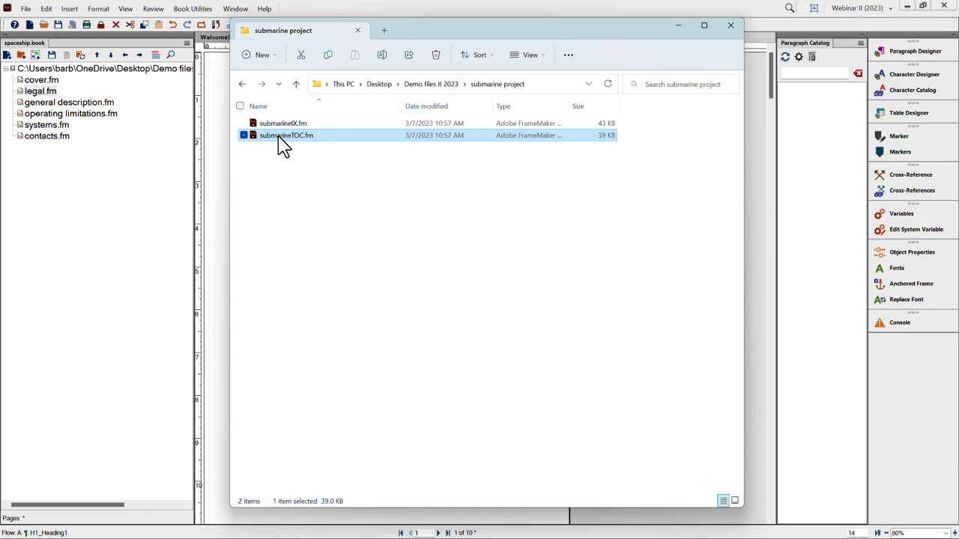
left_click_drag(285, 145, 421, 90)
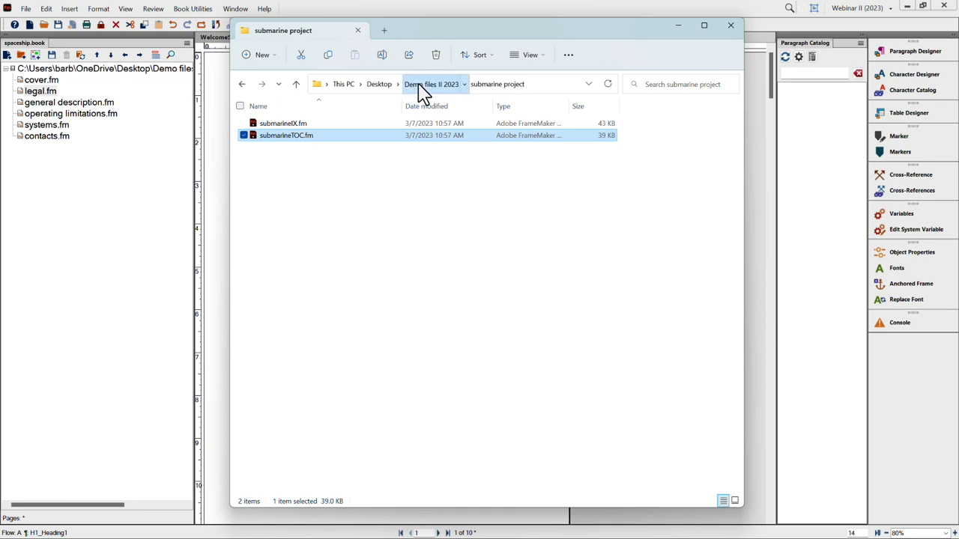
left_click(420, 87)
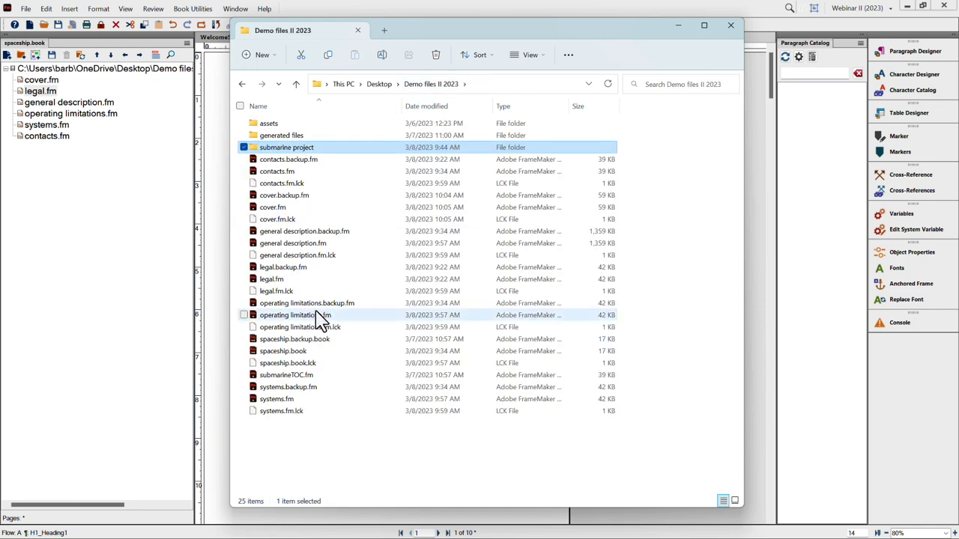
Step: Rename the submarineTOC.fm copy in Demo files II 2023 as spaceshipTOC.fm
left_click(293, 376)
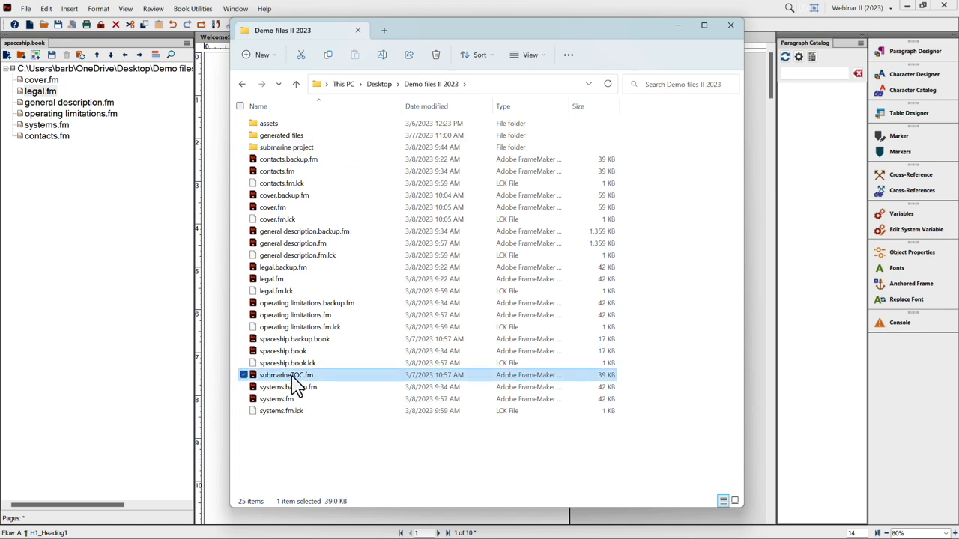
left_click(292, 376)
left_click(291, 376)
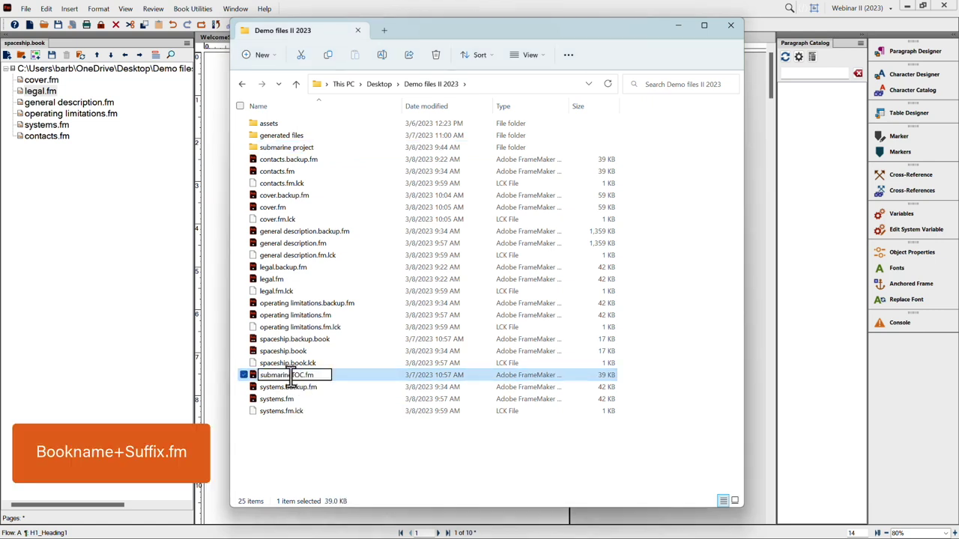
key("BackSpace")
key("BackSpace")
key("BackSpace")
key("BackSpace")
key("BackSpace")
key("BackSpace")
key("BackSpace")
key("BackSpace")
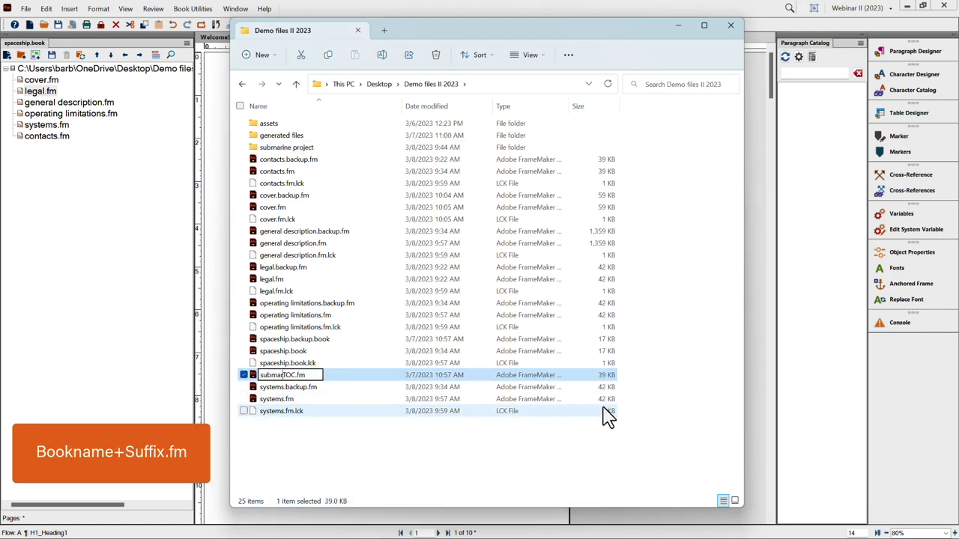
key("BackSpace")
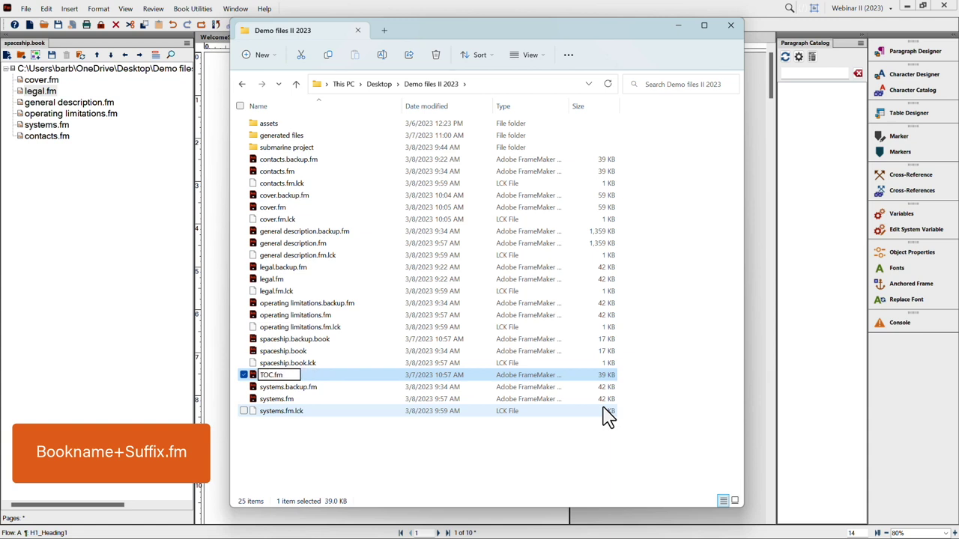
type("spaceship")
type("ip")
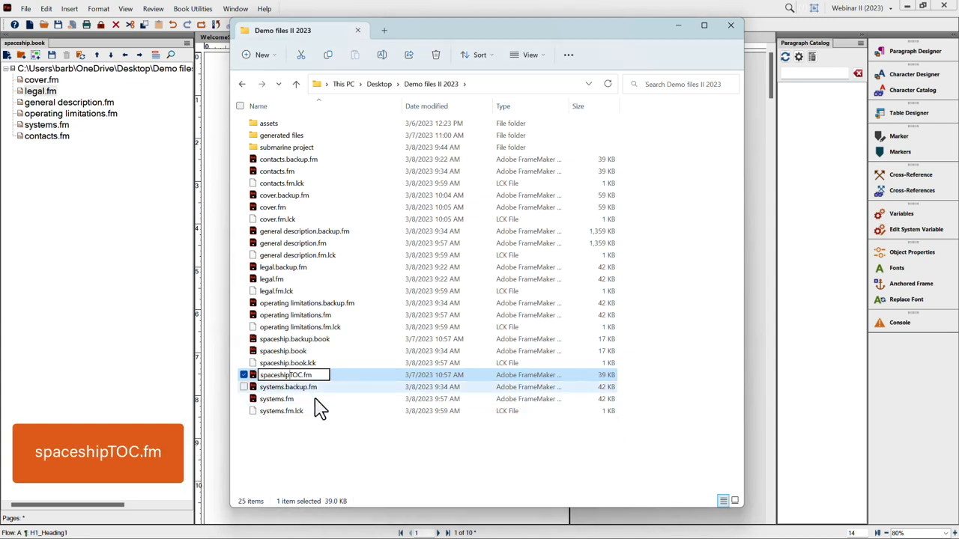
left_click(326, 457)
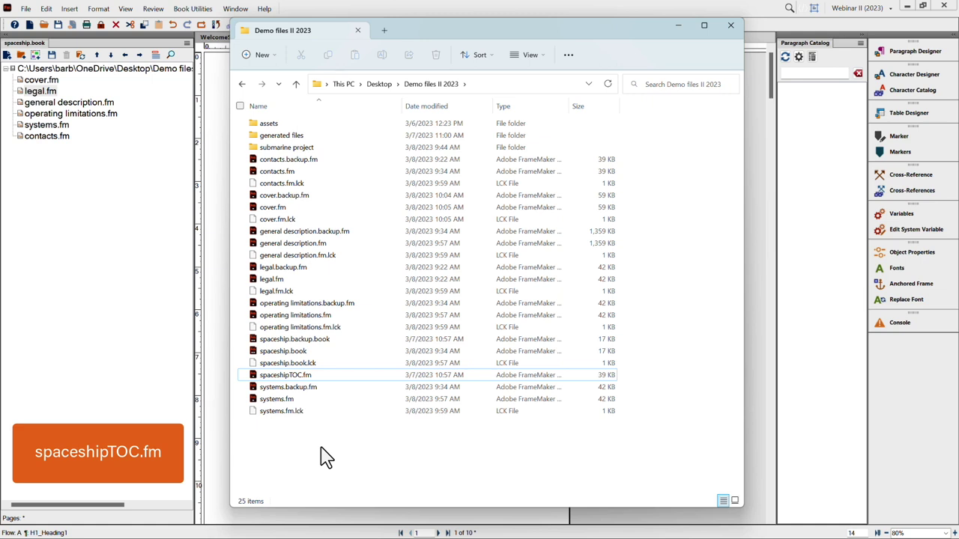
Step: Back in FrameMaker, create a new table of contents for spaceship.book that includes H0_Heading0, H1_Heading1 and H2_Heading2
left_click(102, 298)
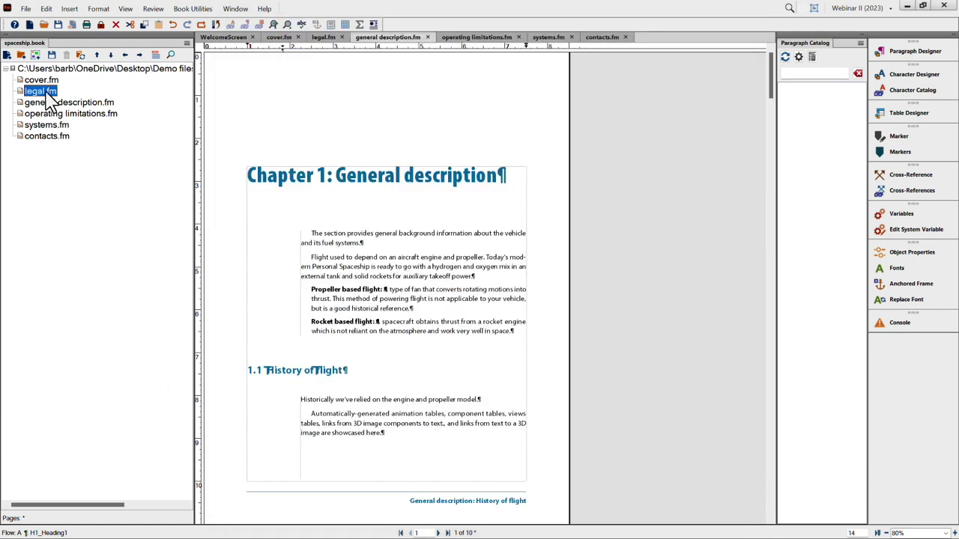
left_click(69, 9)
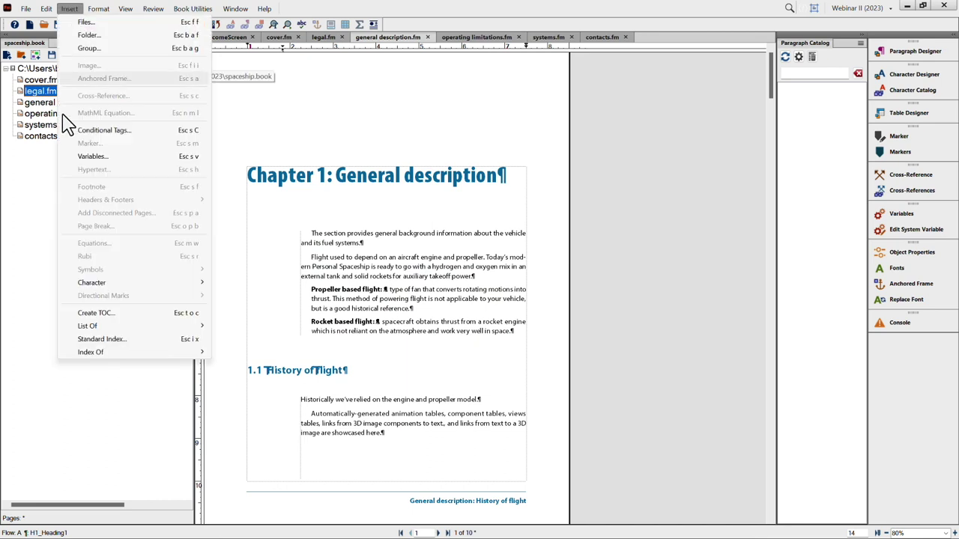
left_click(87, 315)
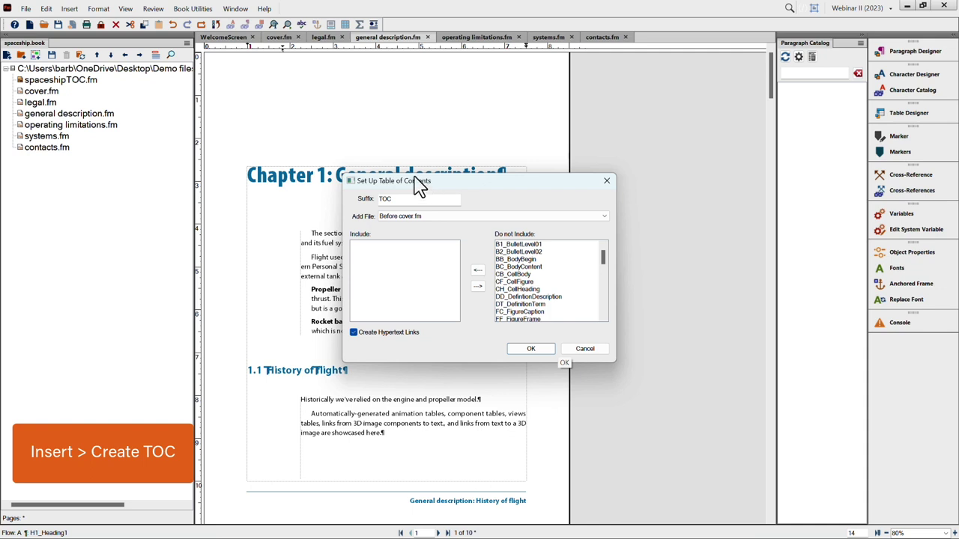
left_click_drag(420, 185, 298, 82)
scroll(437, 202, "down", 1)
scroll(433, 195, "down", 2)
left_click(406, 186)
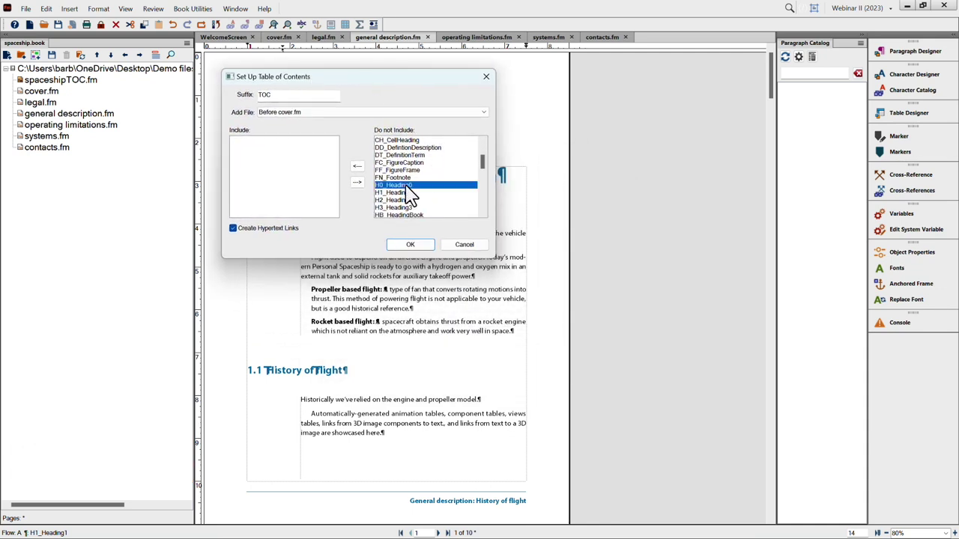
double_click(406, 187)
double_click(406, 188)
double_click(407, 188)
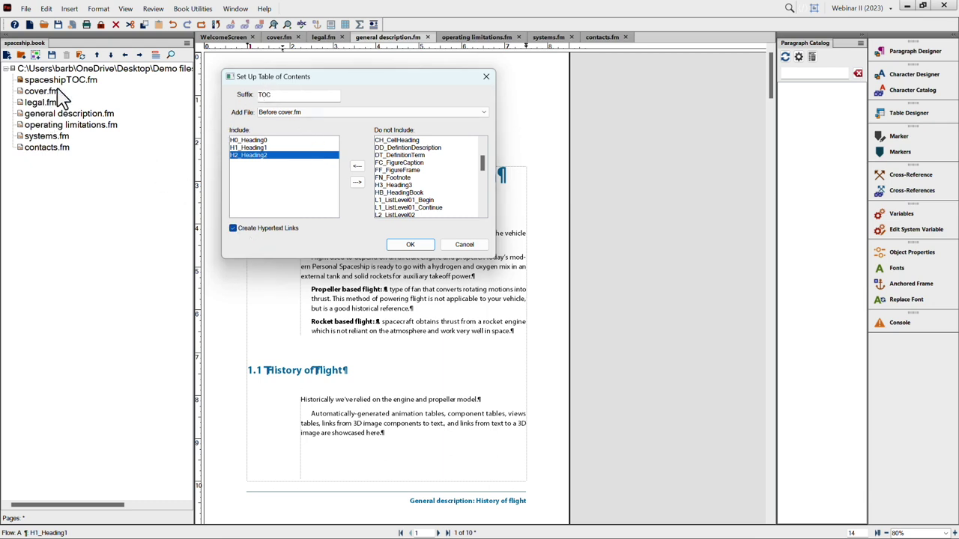
Step: Place the table of contents after cover.fm and update the book to generate it from the renamed file
left_click(264, 112)
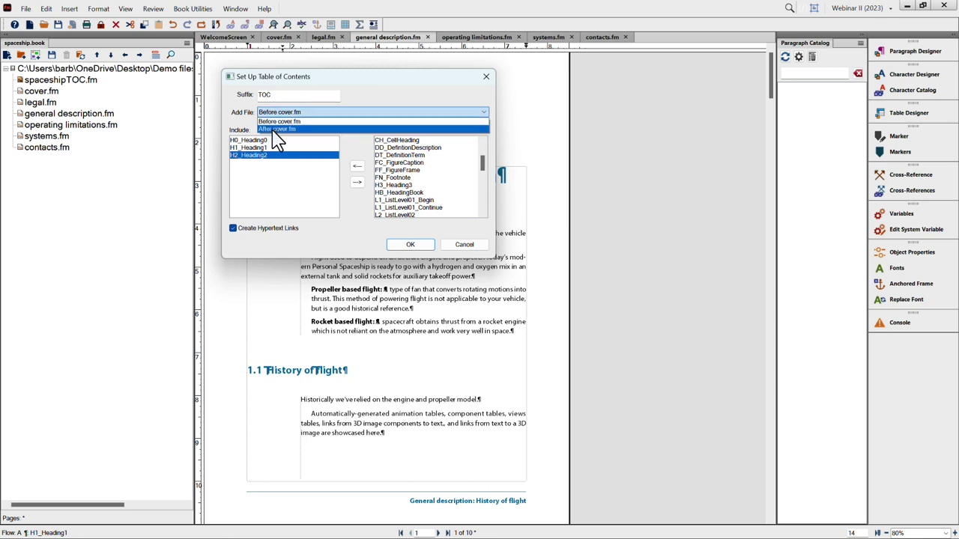
left_click(275, 130)
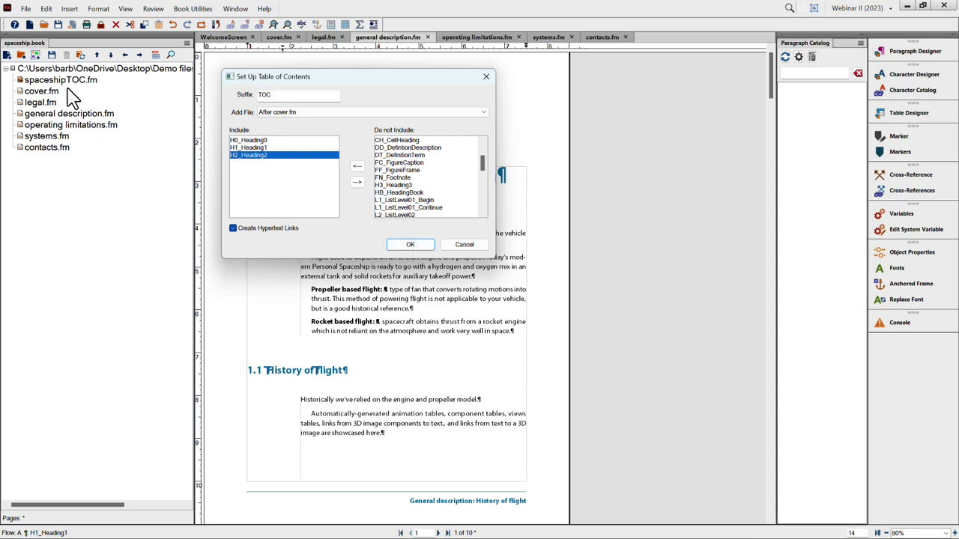
left_click(411, 245)
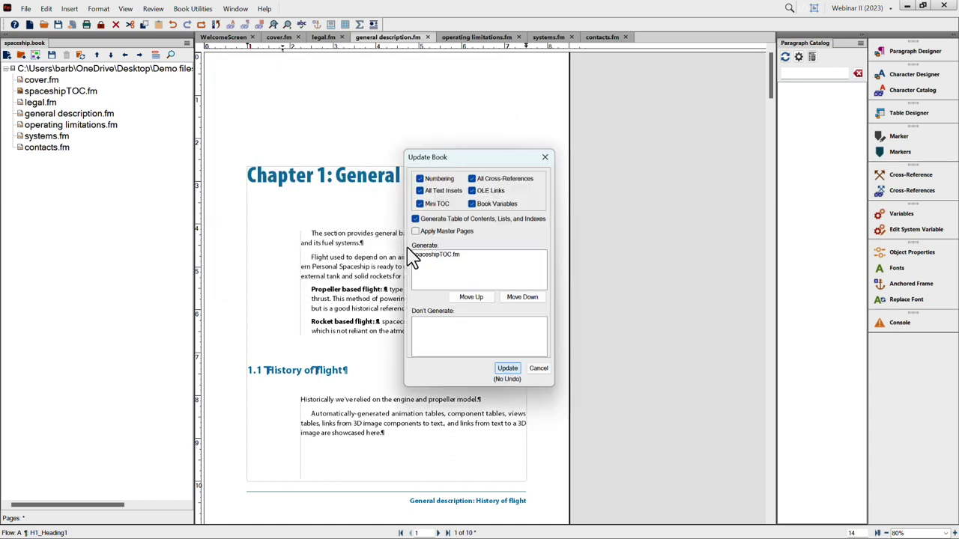
key("Return")
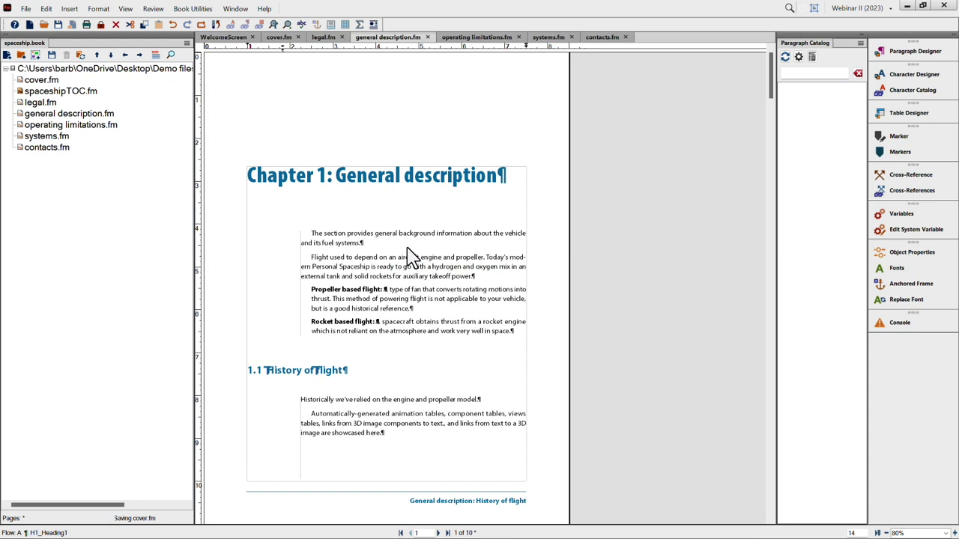
Step: Open the regenerated spaceshipTOC.fm and look over its chapter and section entries
left_click(82, 93)
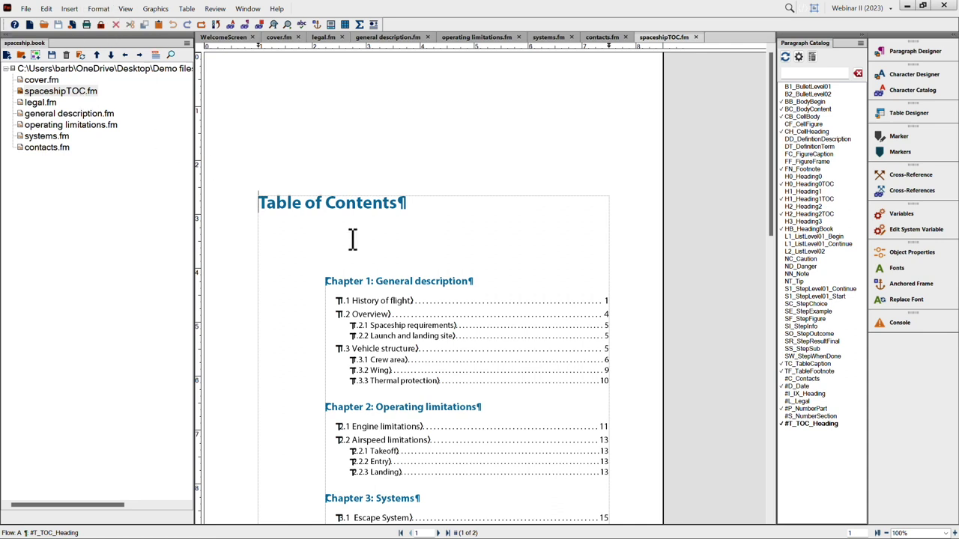
scroll(353, 239, "down", 3)
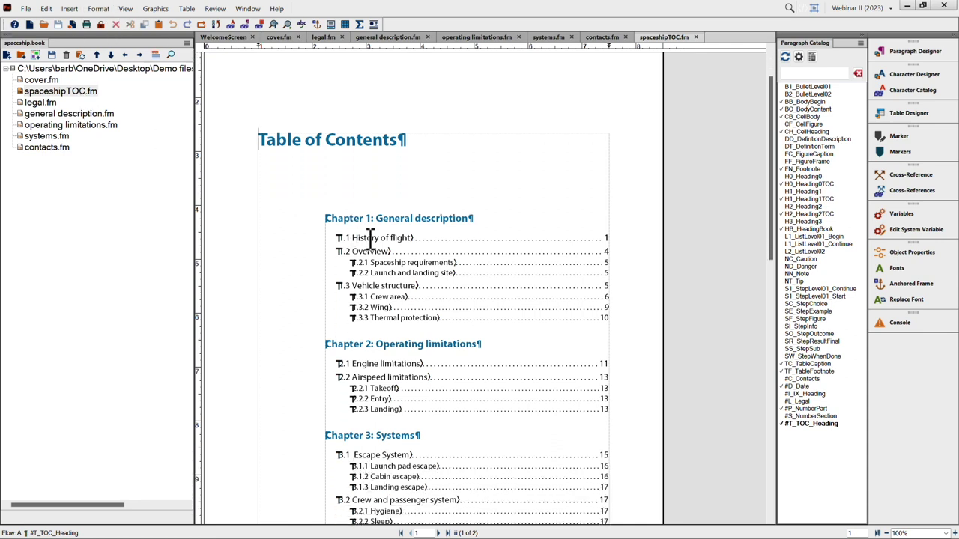
Step: Insert the test text ";klj;lk j;lkj;lkj;lkj;lkj" at the start of entry 1.1 and update the book to overwrite it
left_click(355, 237)
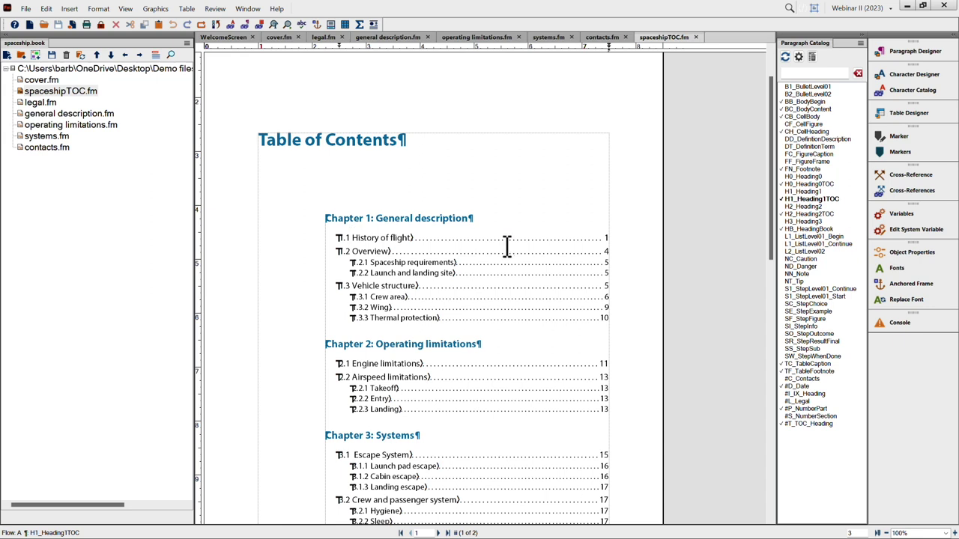
type(";klj;lk j;lkj;lkj;lkj;lkj")
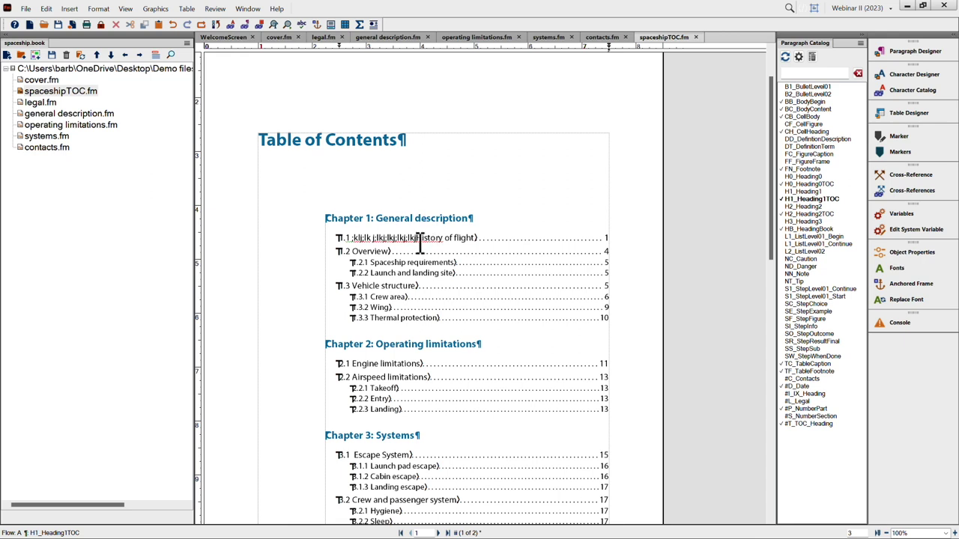
left_click(81, 56)
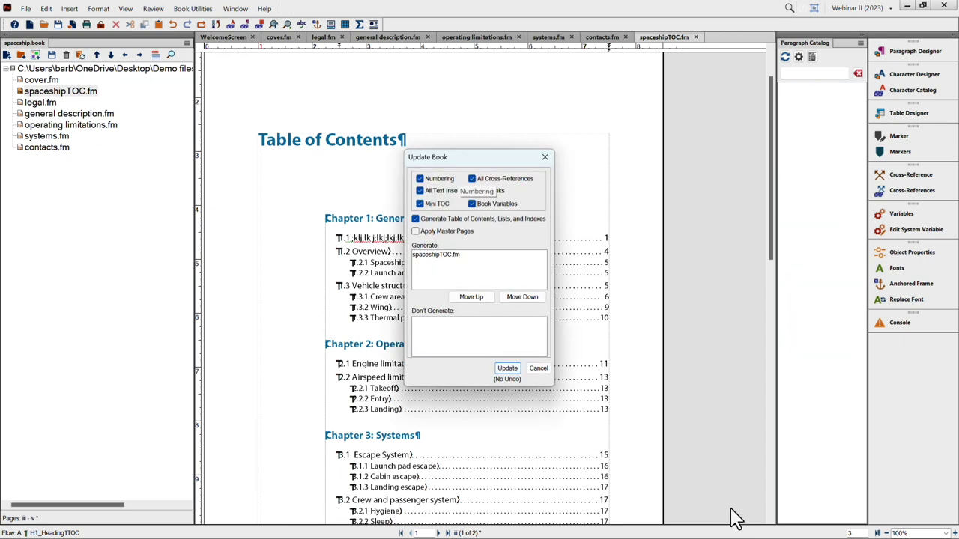
left_click(507, 368)
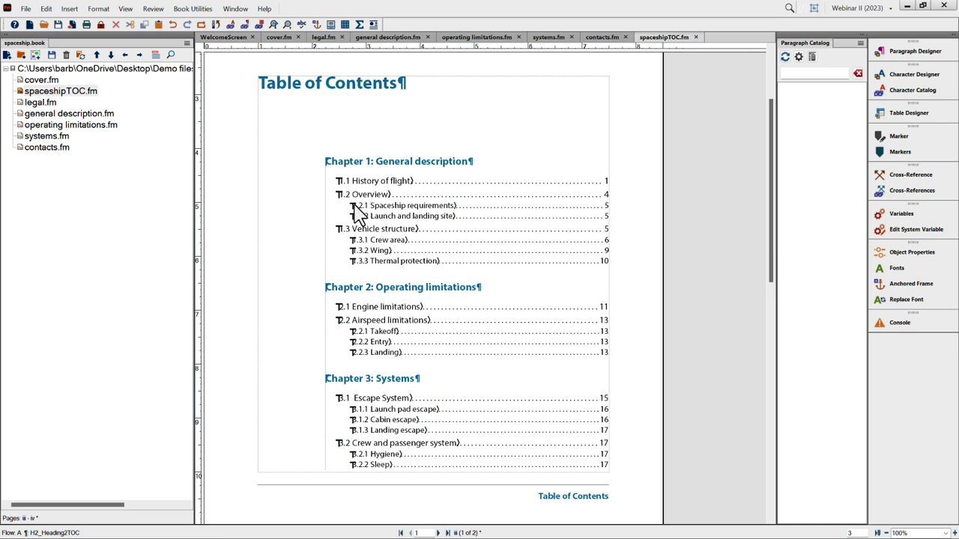
Step: Follow the table of contents link for 1.1 History of flight and change the source heading to "The Long History of flight"
left_click(377, 184, "ctrl+alt")
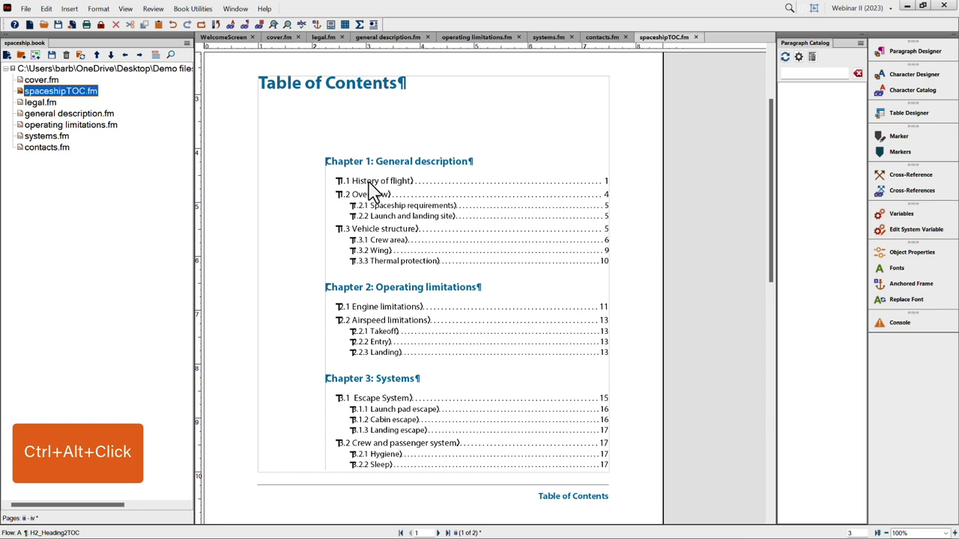
left_click(368, 185, "ctrl+alt")
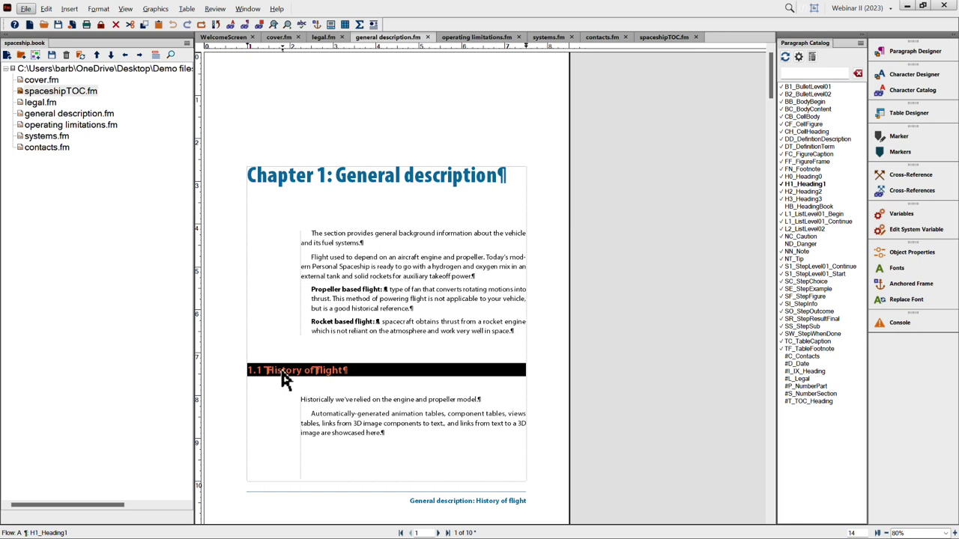
left_click(268, 378)
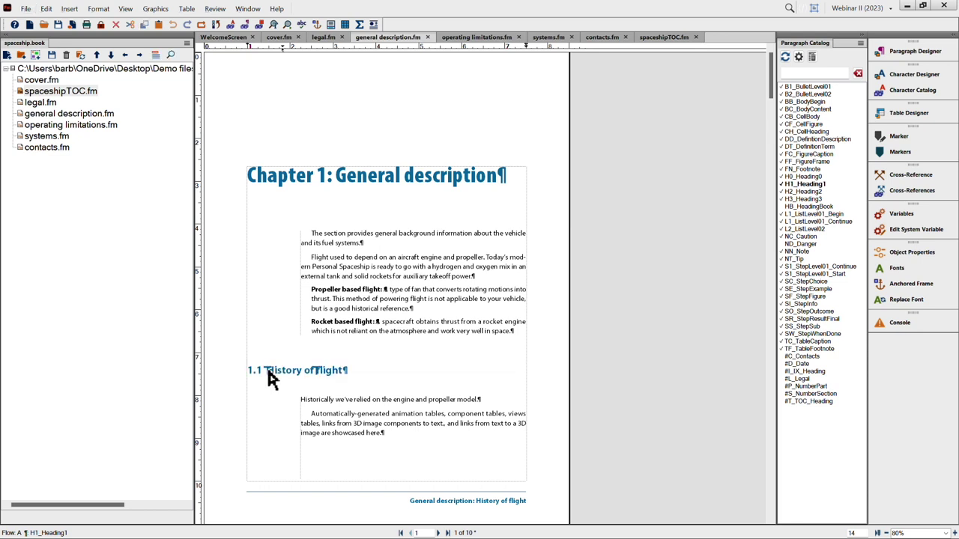
type("The Lo")
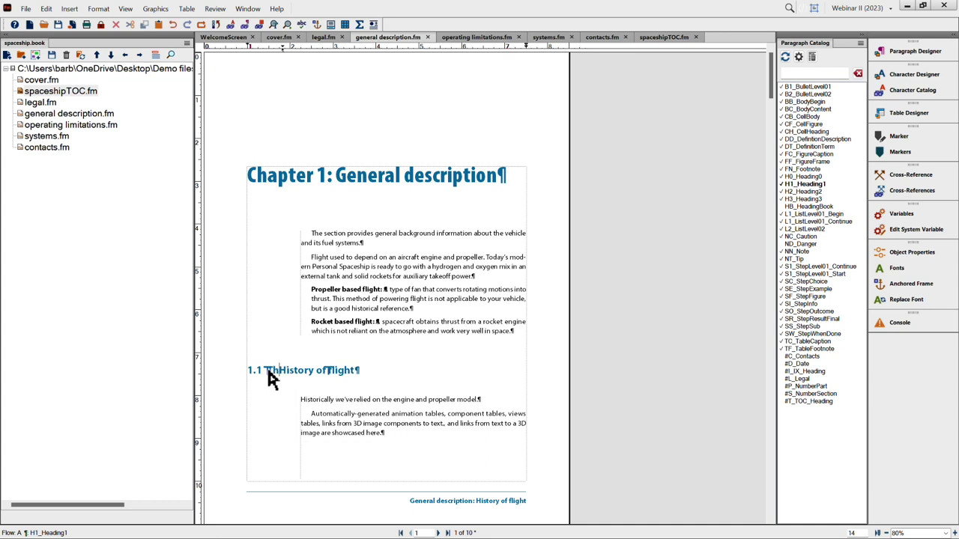
type("ng")
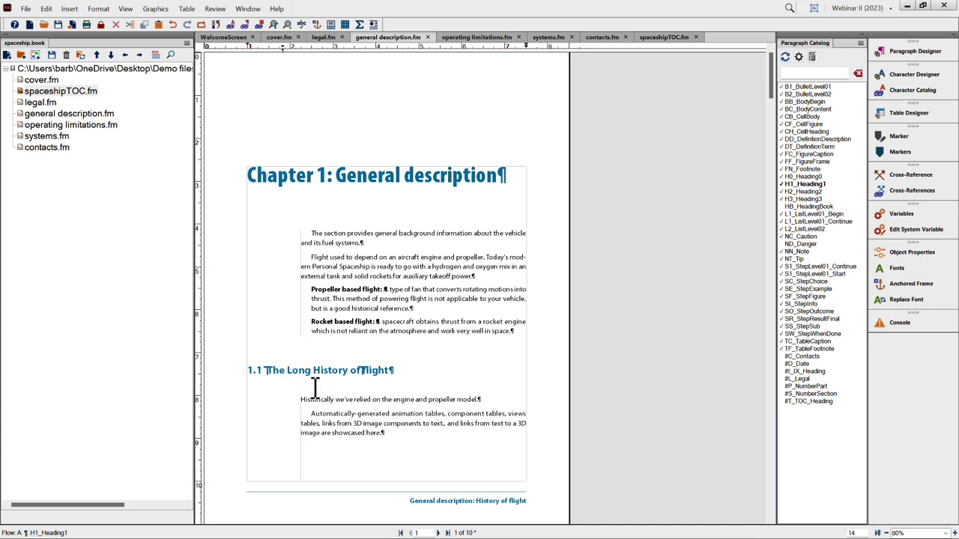
Step: Return to spaceshipTOC.fm and update the book to regenerate the table of contents with the edited 1.1 heading
double_click(60, 90)
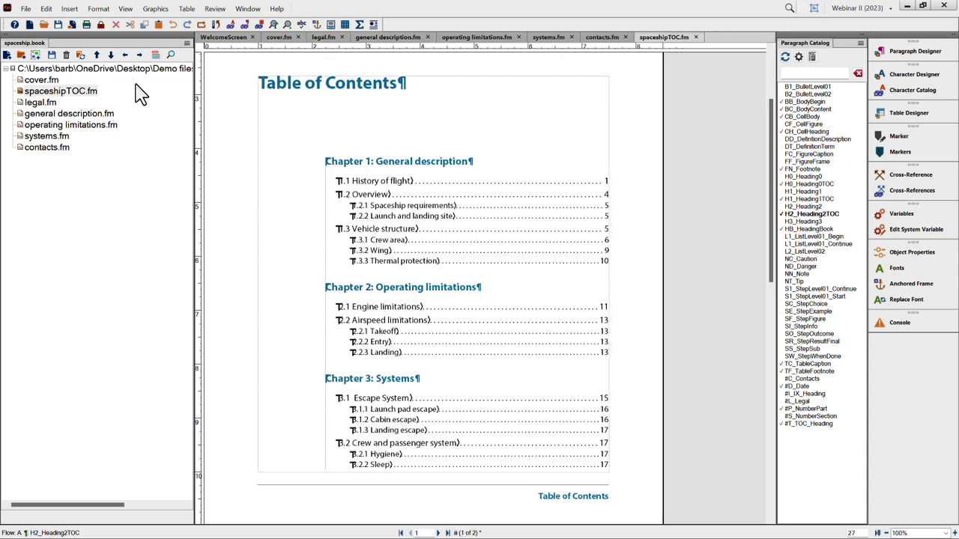
left_click(80, 57)
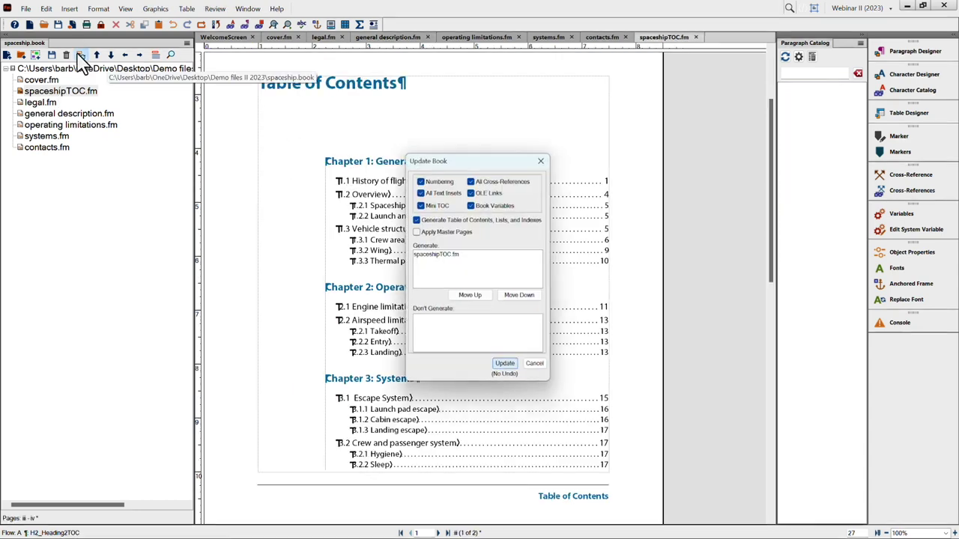
left_click(507, 371)
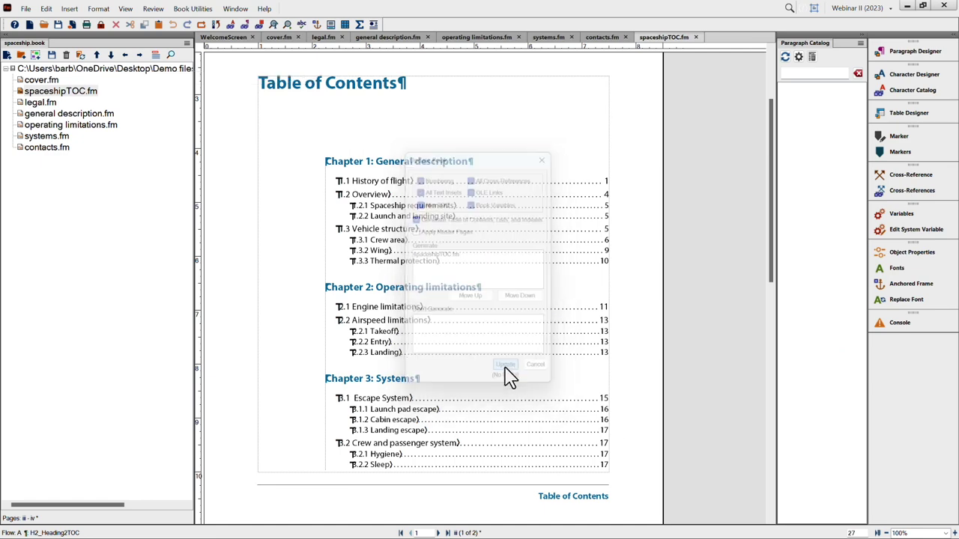
left_click(401, 534)
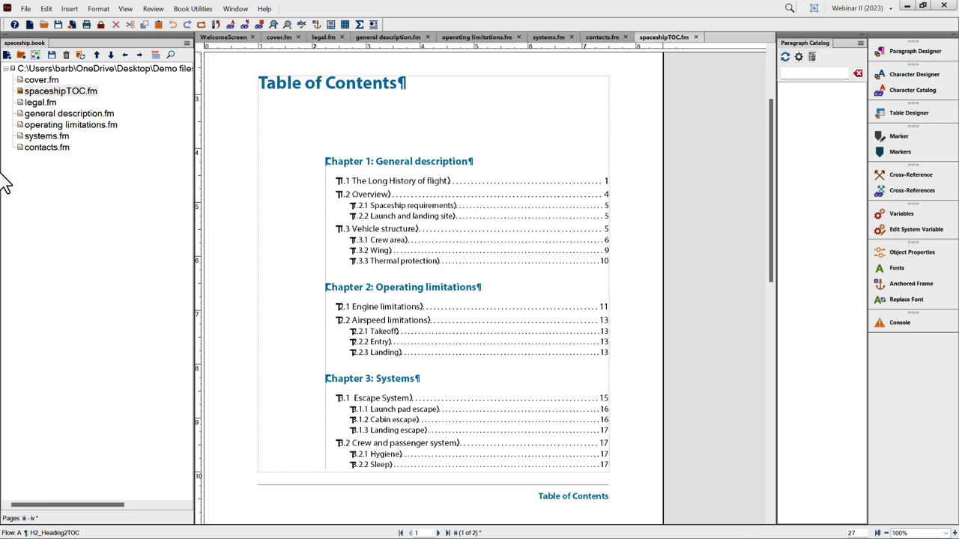
Step: Replace the generated table of contents in the book with spaceshipTOC.fm added as an ordinary file, placed after cover.fm
left_click(65, 56)
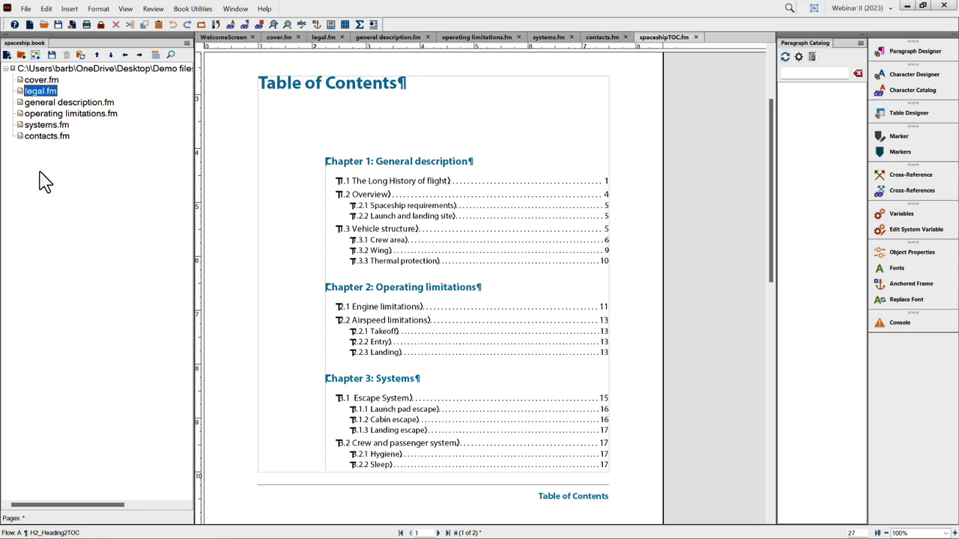
left_click(71, 9)
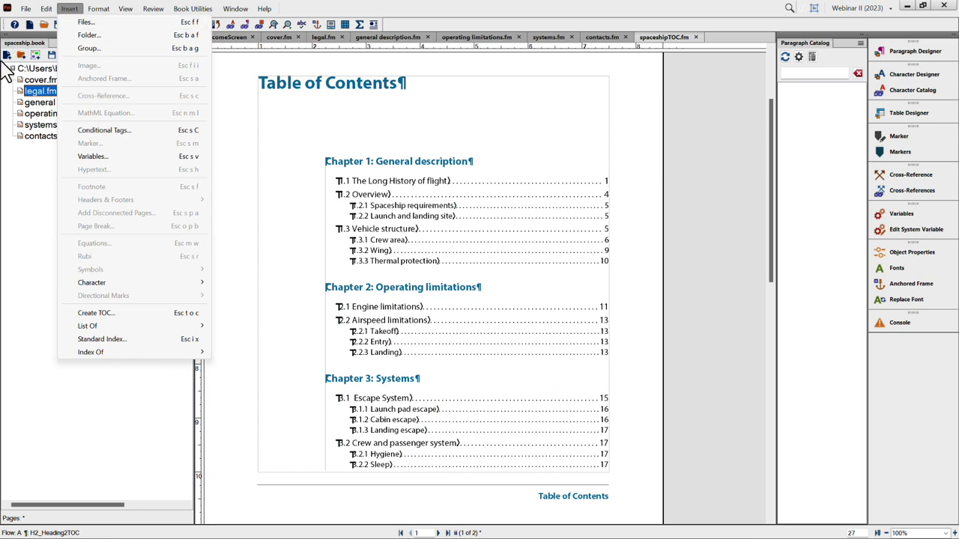
left_click(85, 23)
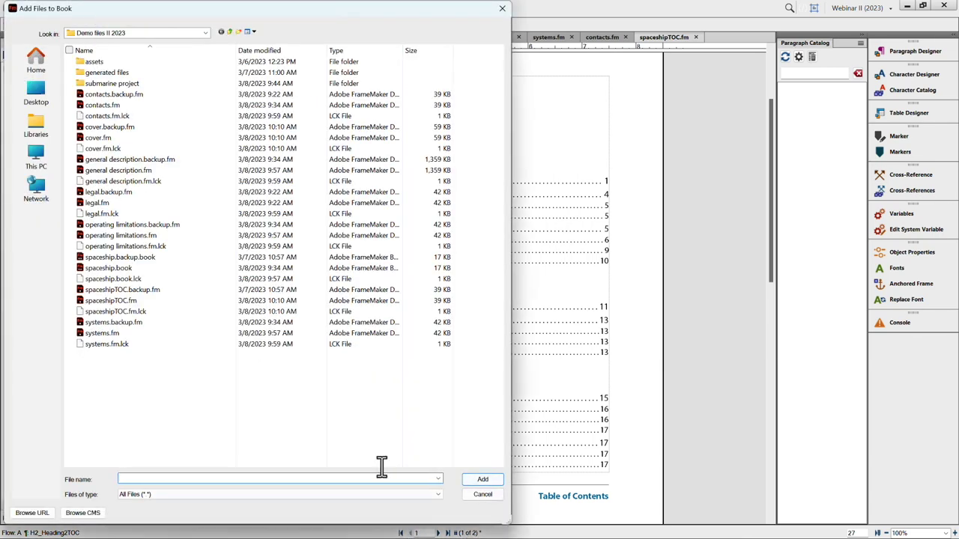
double_click(146, 300)
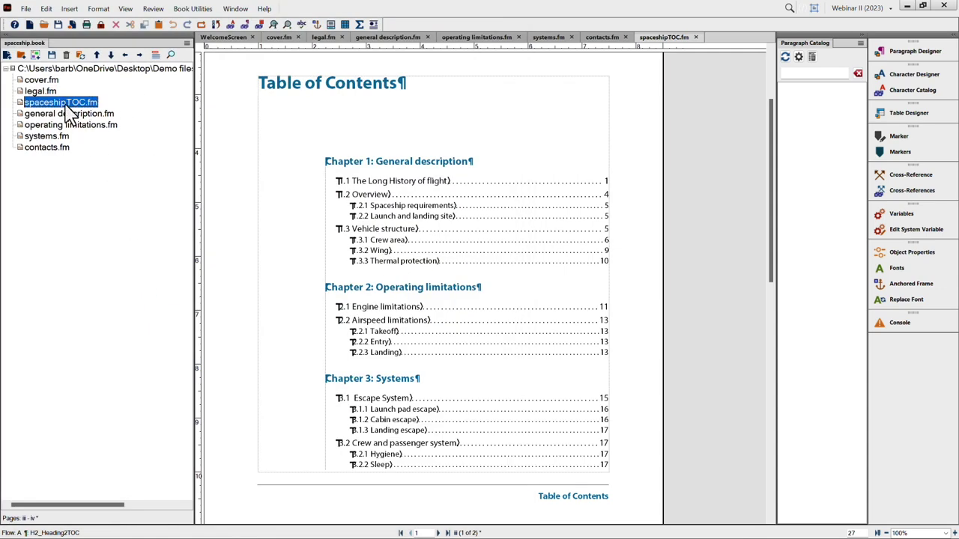
left_click_drag(66, 106, 64, 84)
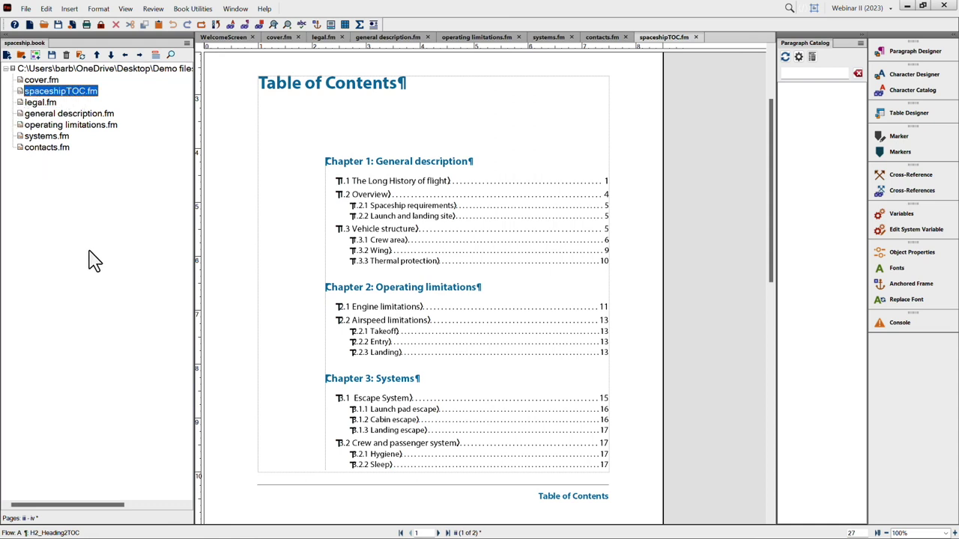
Step: Open general description.fm and shorten the 1.1 heading to "History of flight"
double_click(46, 114)
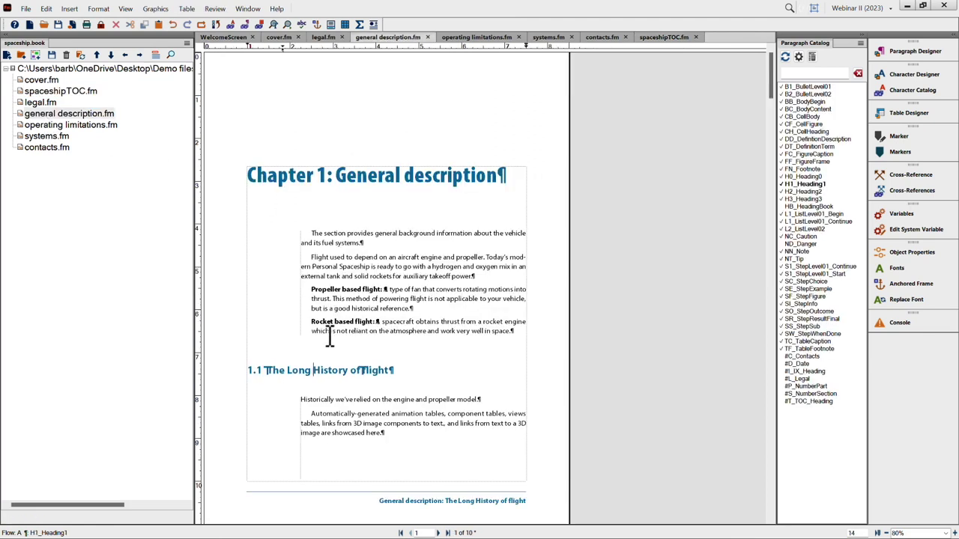
key("BackSpace")
key("BackSpace")
key("BackSpace")
key("BackSpace")
key("BackSpace")
key("BackSpace")
key("BackSpace")
key("BackSpace")
key("BackSpace")
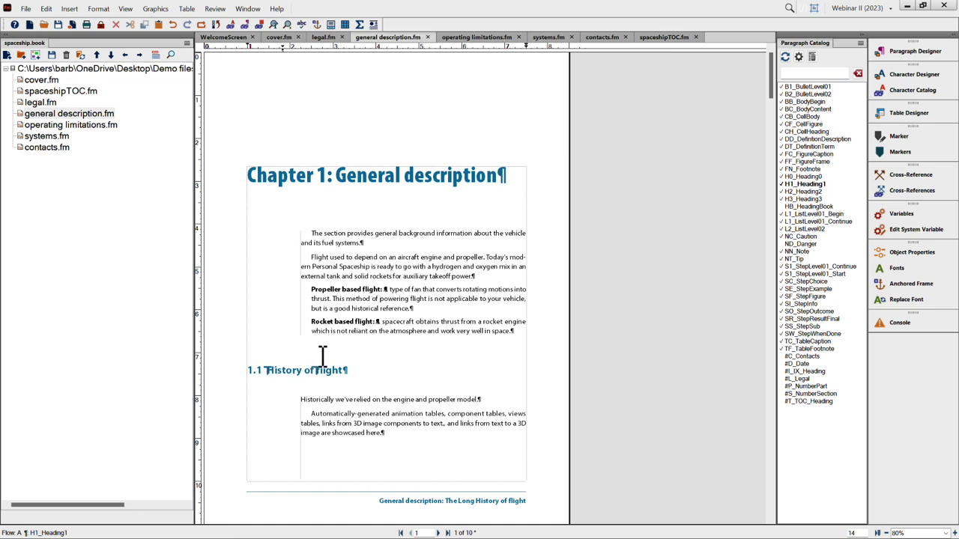
Step: Go back to spaceshipTOC.fm and try to refresh its entries by updating the book
double_click(58, 91)
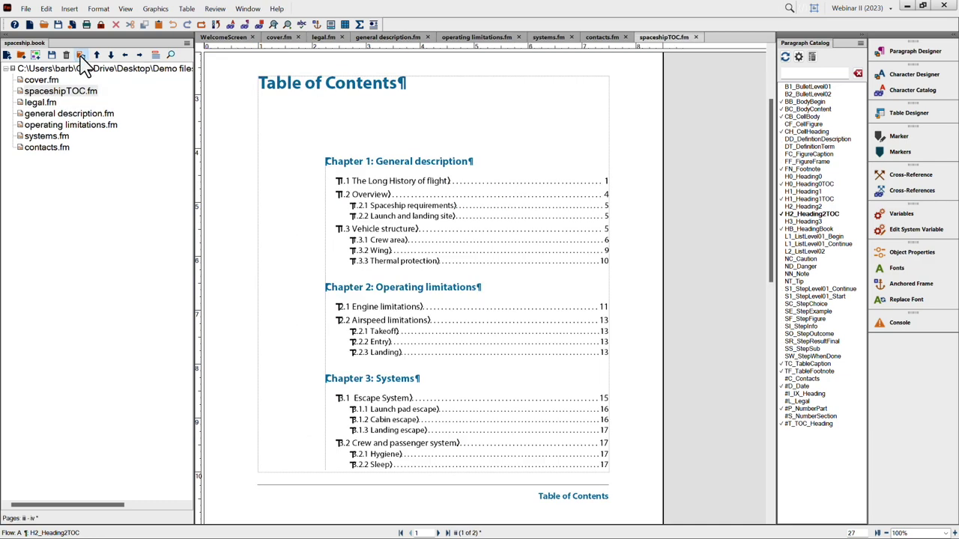
left_click(81, 57)
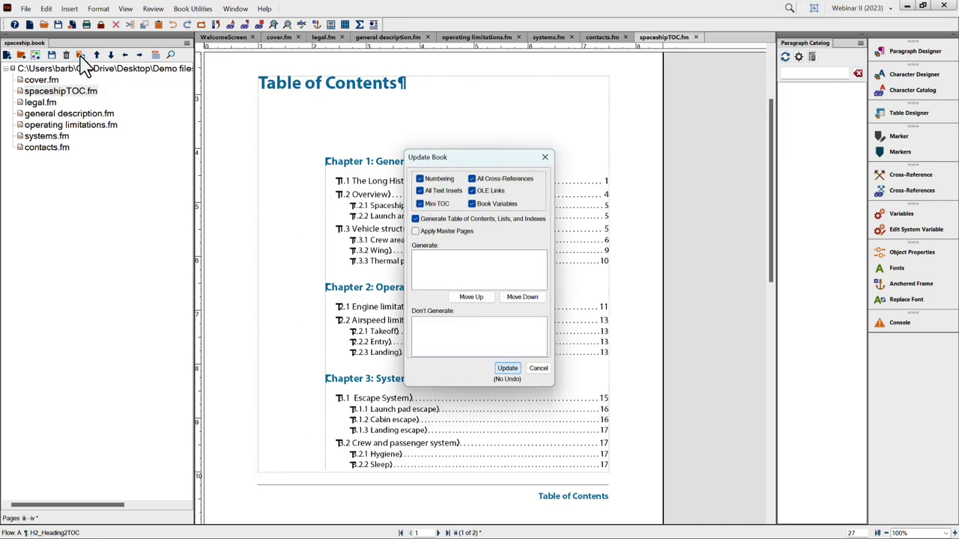
left_click(507, 368)
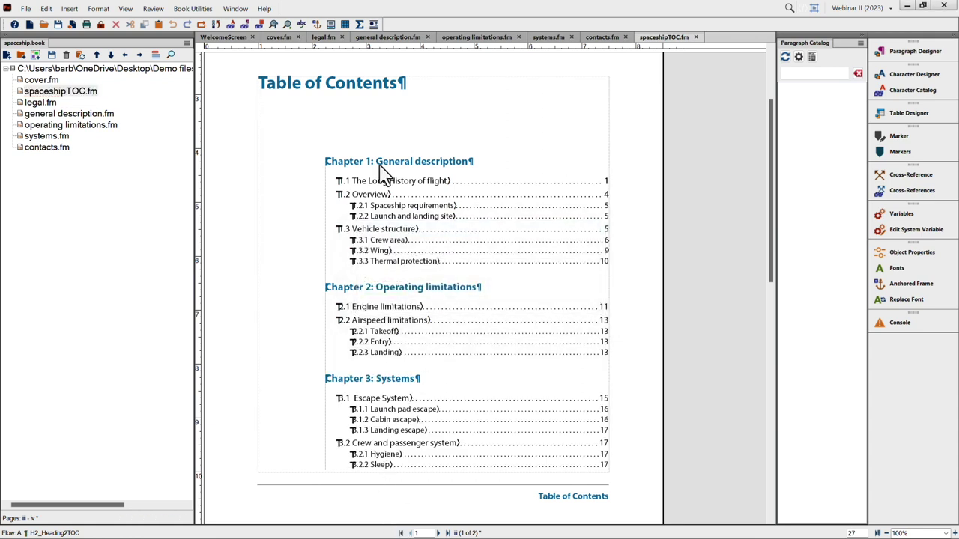
Step: Remove the manually added spaceshipTOC.fm from the book and set up a new table of contents including H0_Heading0, H1_Heading1 and H2_Heading2
left_click(34, 92)
left_click(67, 56)
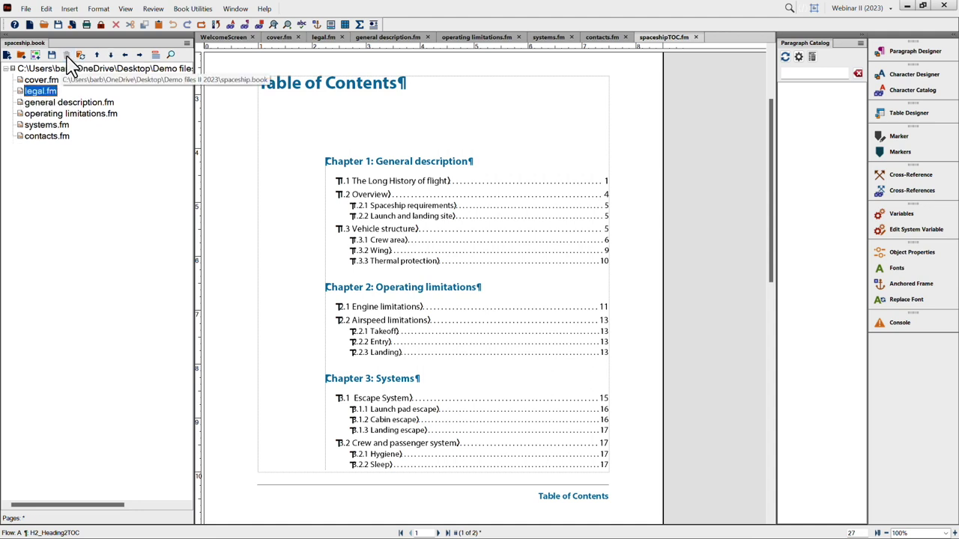
left_click(71, 10)
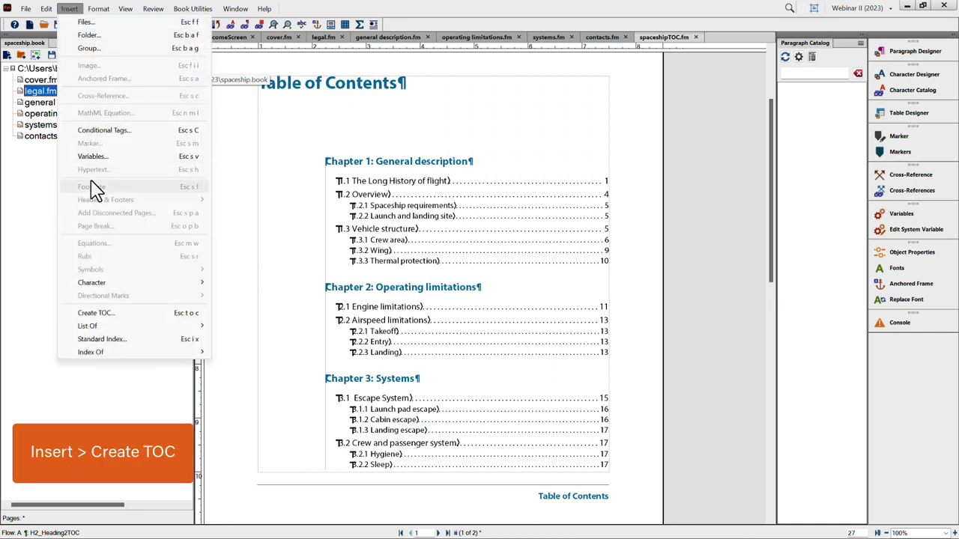
left_click(93, 314)
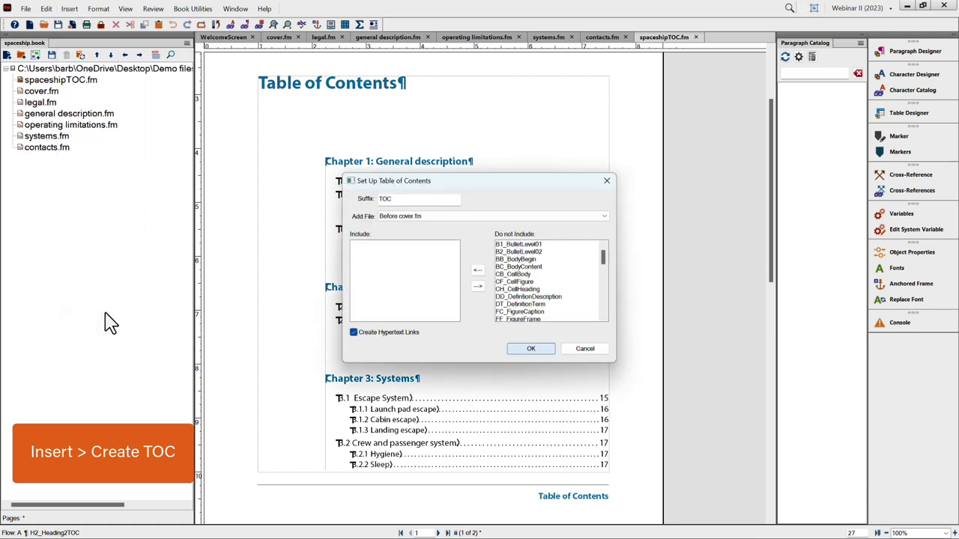
scroll(535, 299, "down", 3)
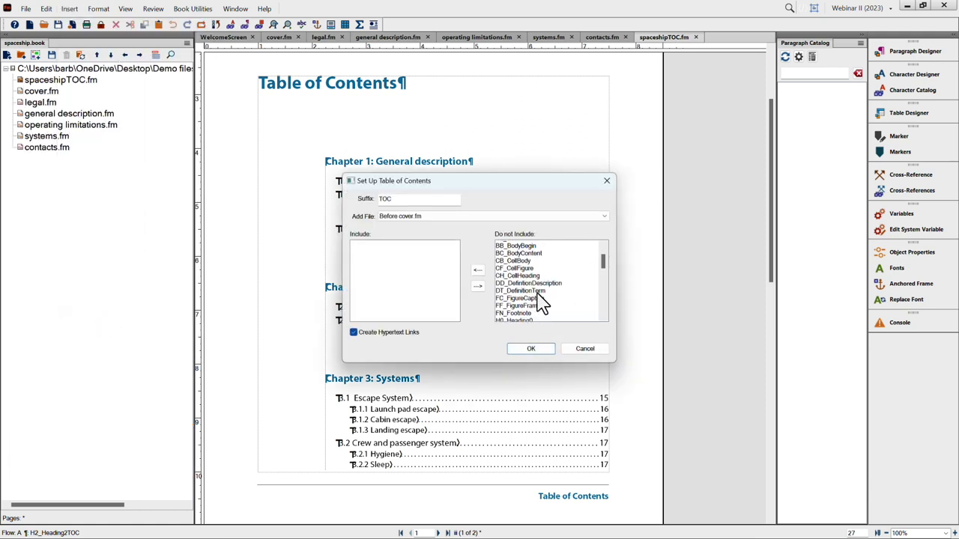
double_click(529, 290)
double_click(527, 290)
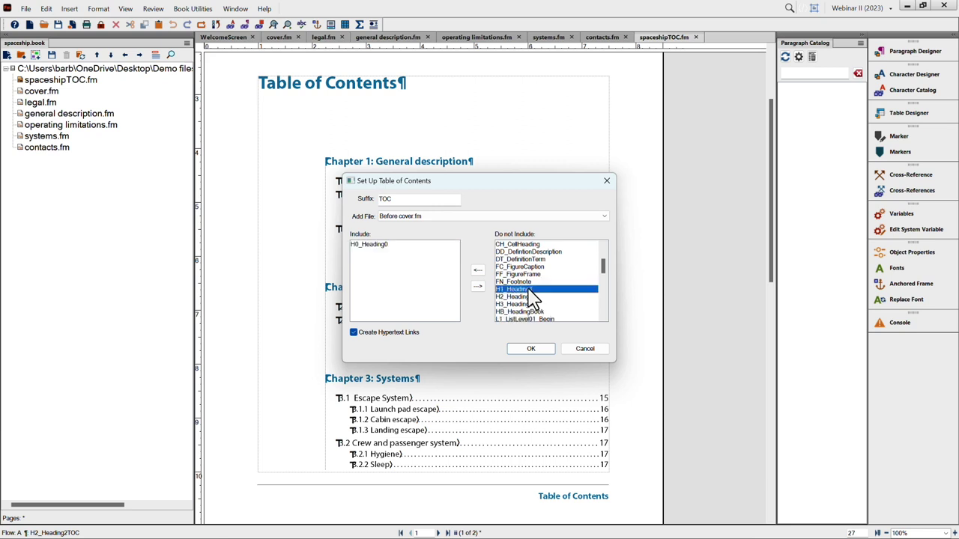
left_click(526, 290)
double_click(524, 291)
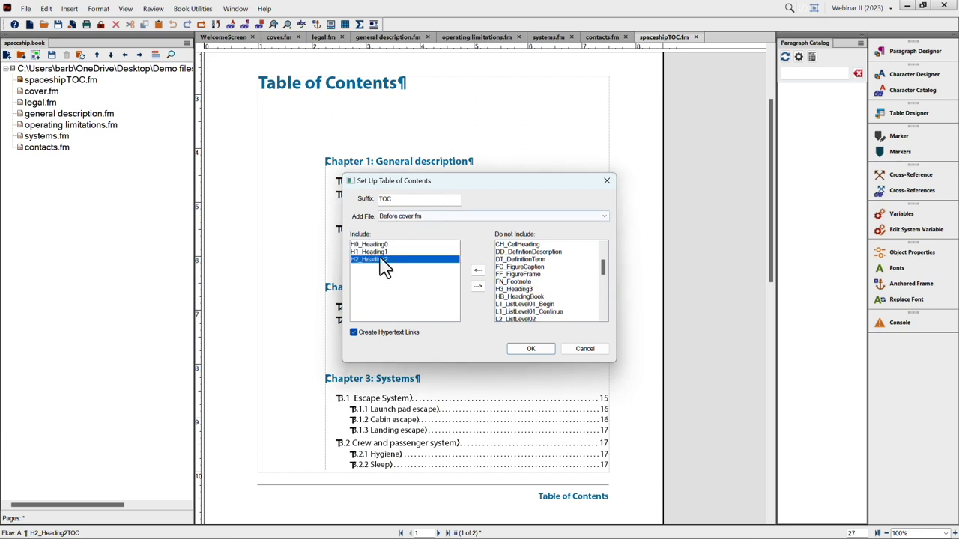
Step: Place the new table of contents after cover.fm and update the book to generate spaceshipTOC.fm, returning to its first page
left_click(422, 217)
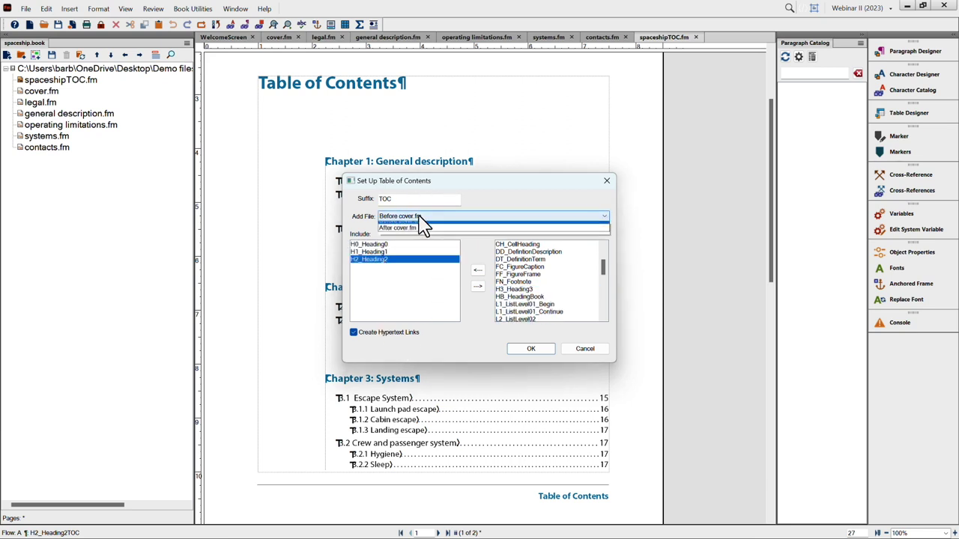
left_click(412, 233)
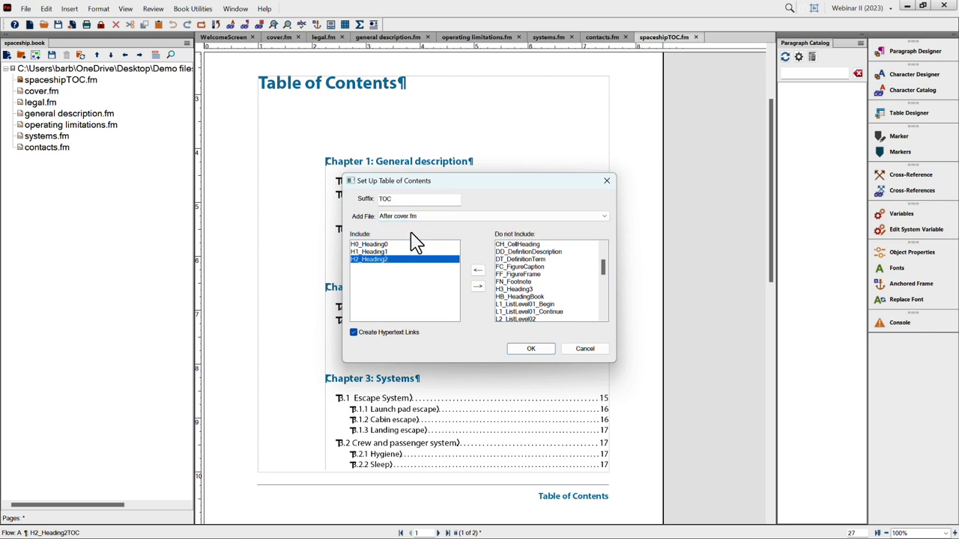
left_click(533, 349)
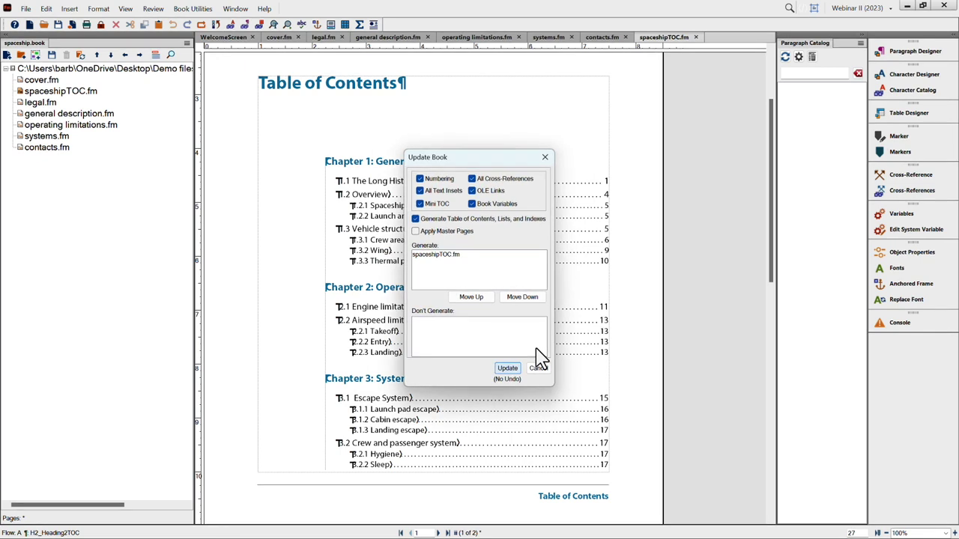
left_click(510, 370)
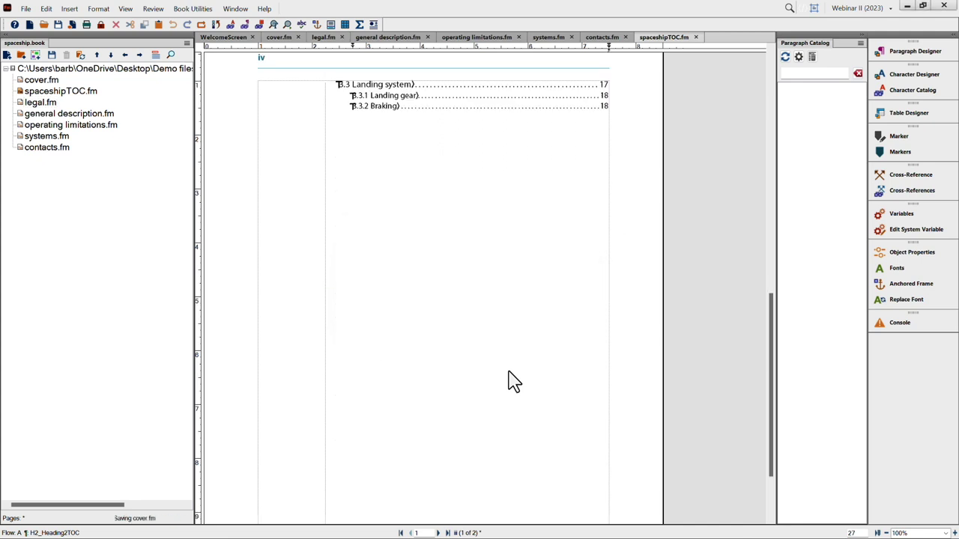
left_click(401, 533)
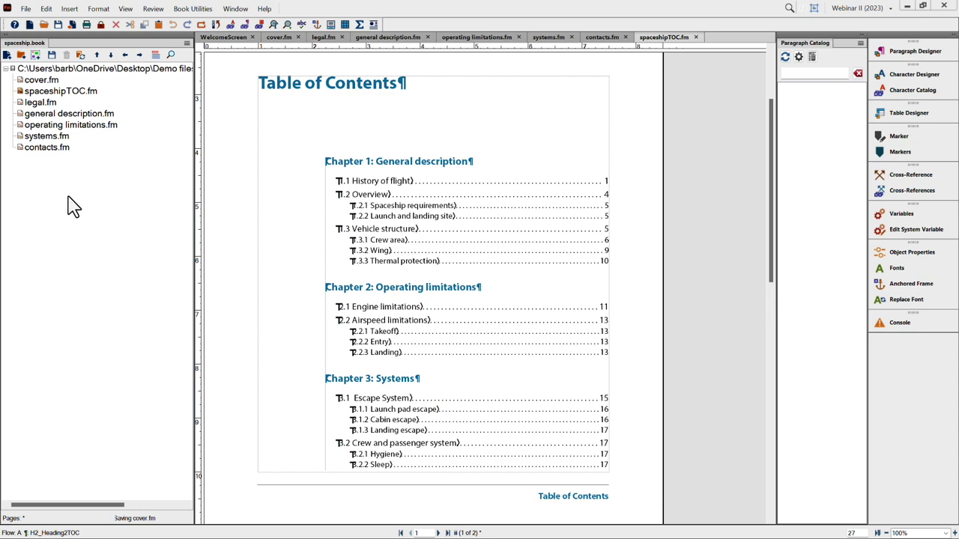
Step: Save all files in the spaceship book and close them all
left_click(47, 148)
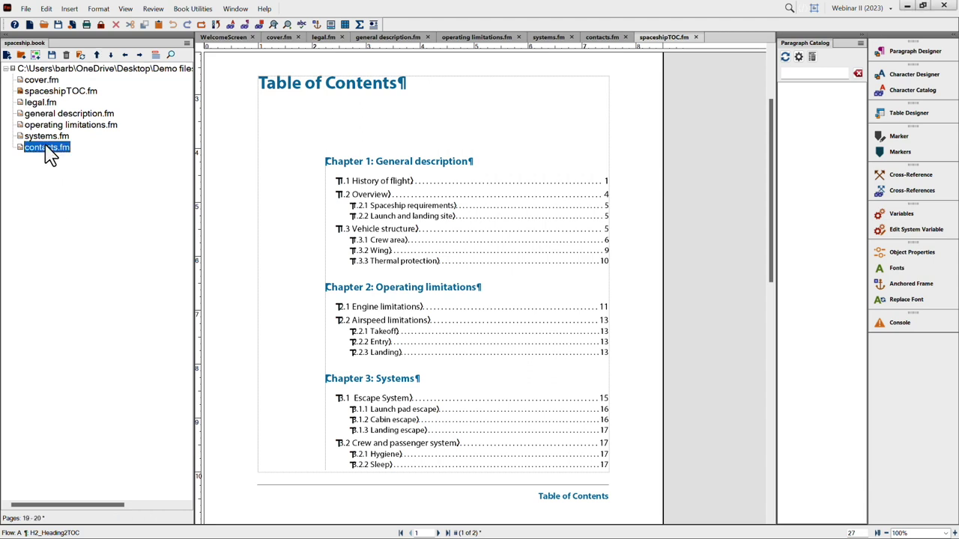
left_click(25, 9, "shift")
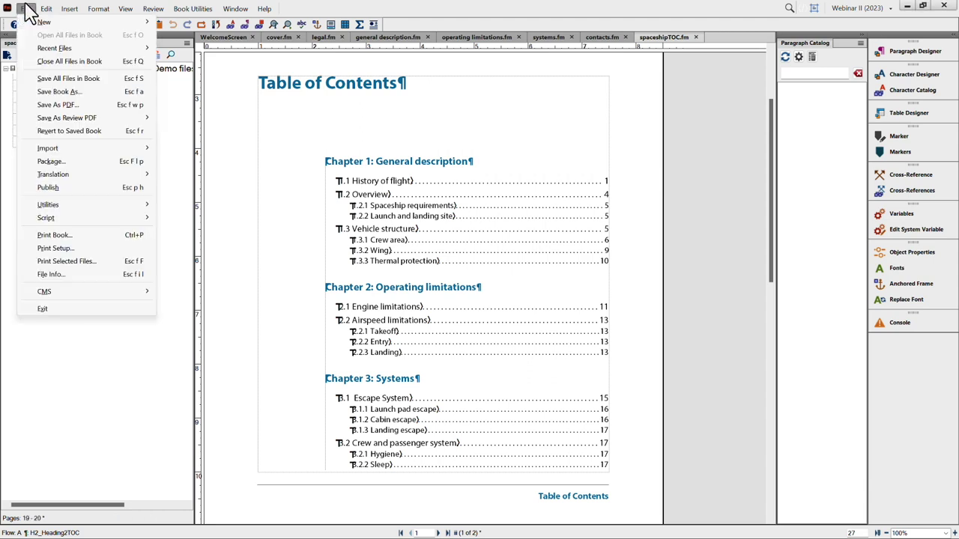
left_click(52, 79)
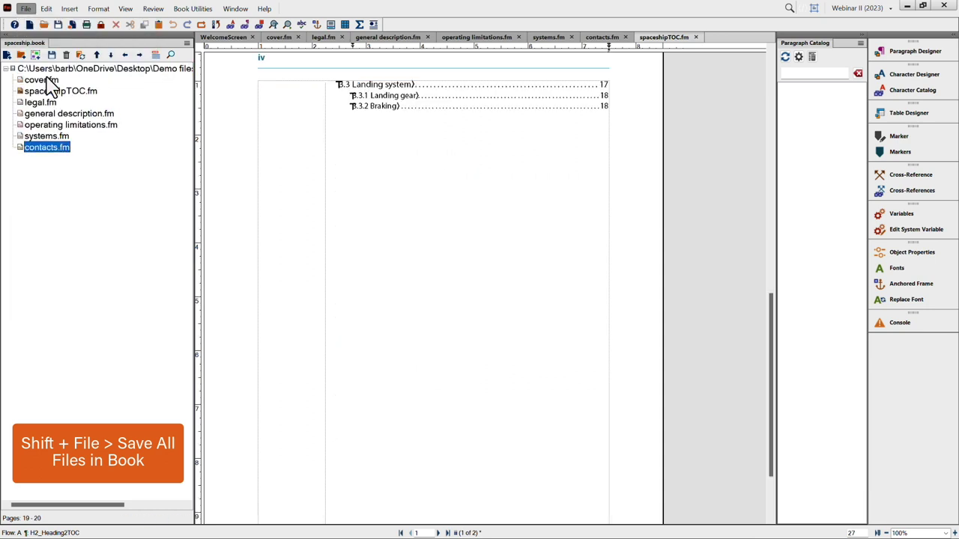
left_click(25, 8, "shift")
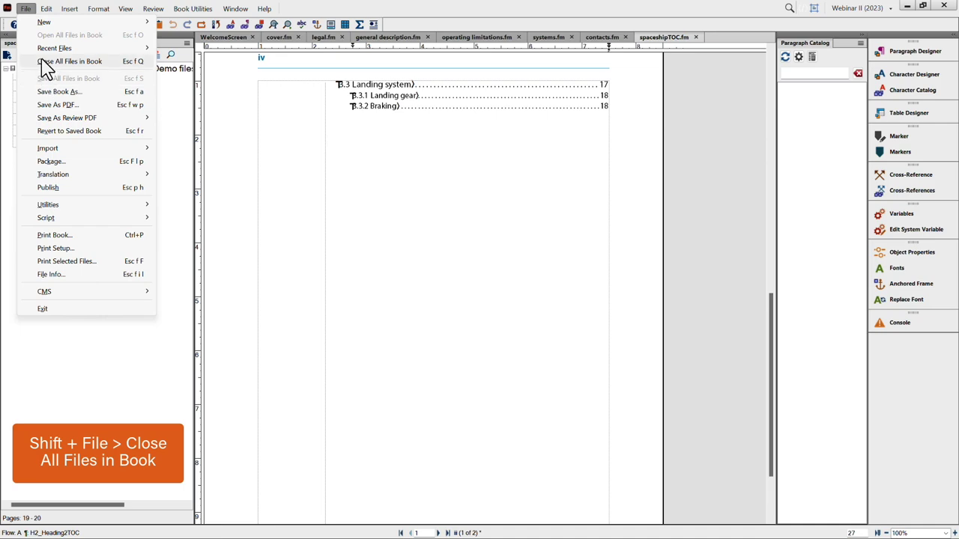
left_click(45, 62)
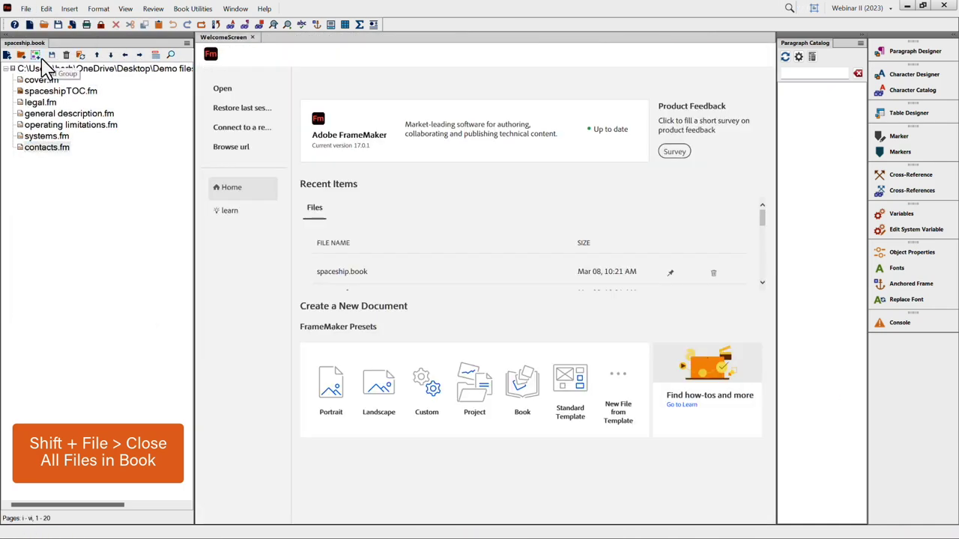
Step: Open general description.fm and create a standalone table of contents that includes H0_Heading0, H1_Heading1 and H2_Heading2 with hypertext links
double_click(39, 115)
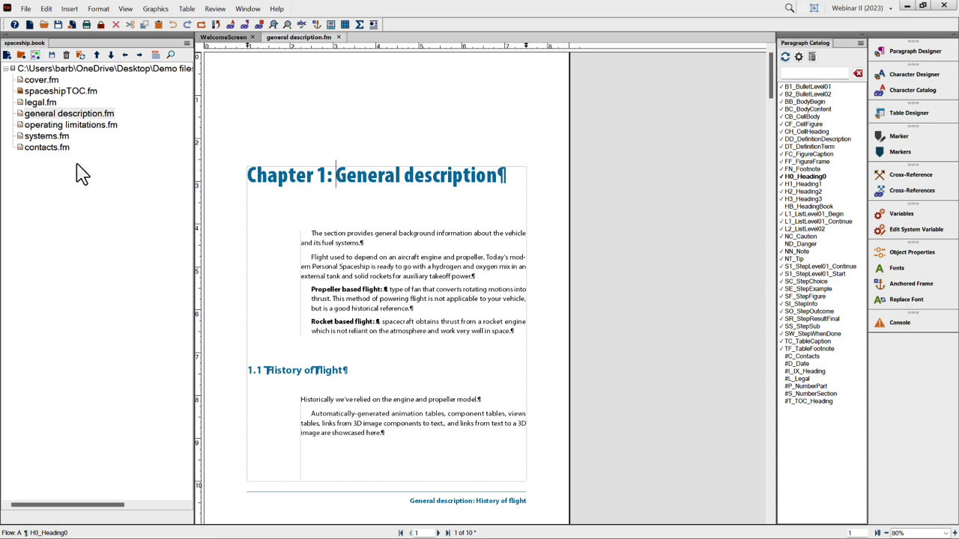
left_click(367, 169)
left_click_drag(380, 182, 400, 180)
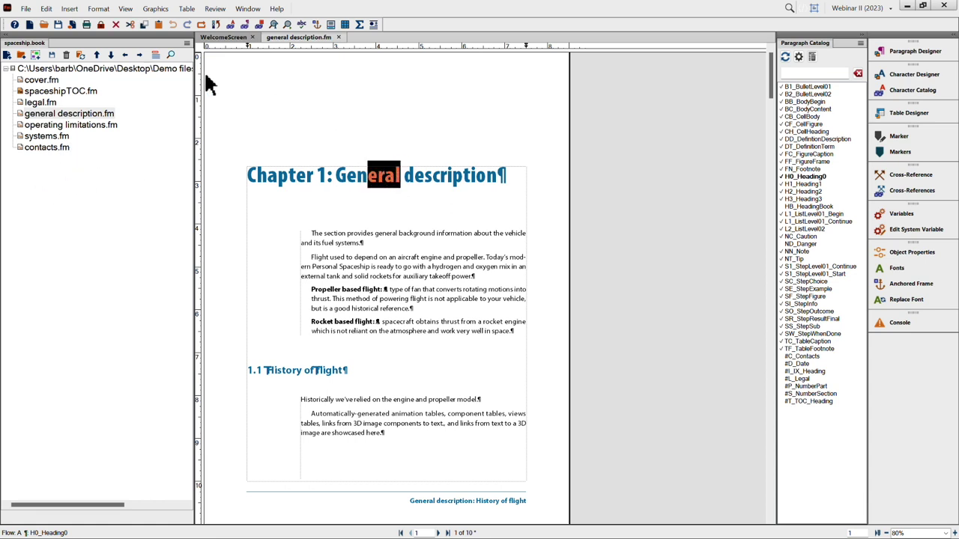
left_click(69, 9)
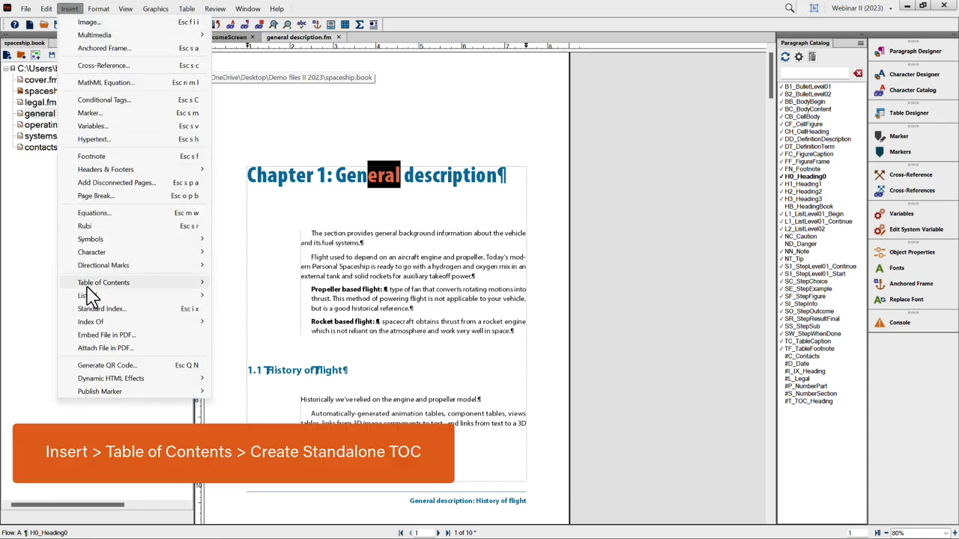
mouse_move(87, 287)
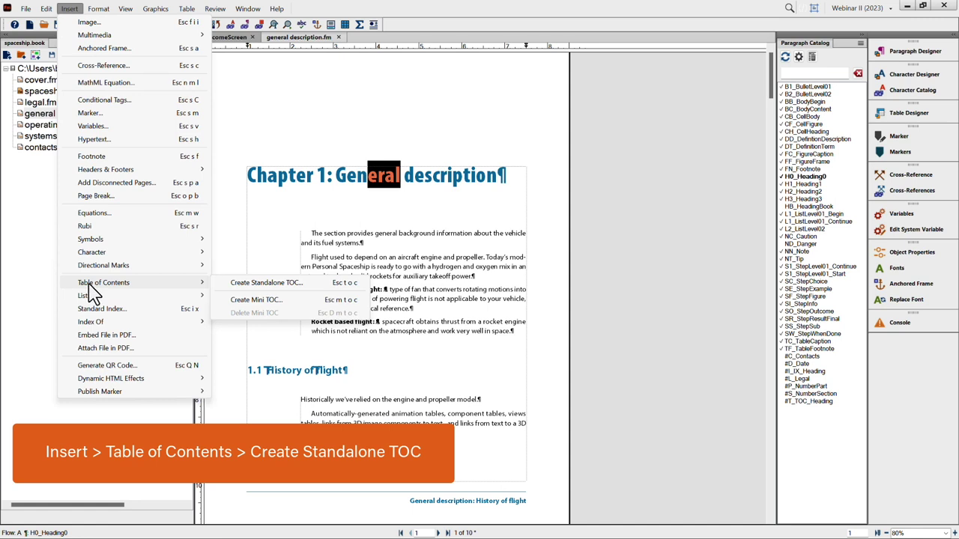
left_click(255, 285)
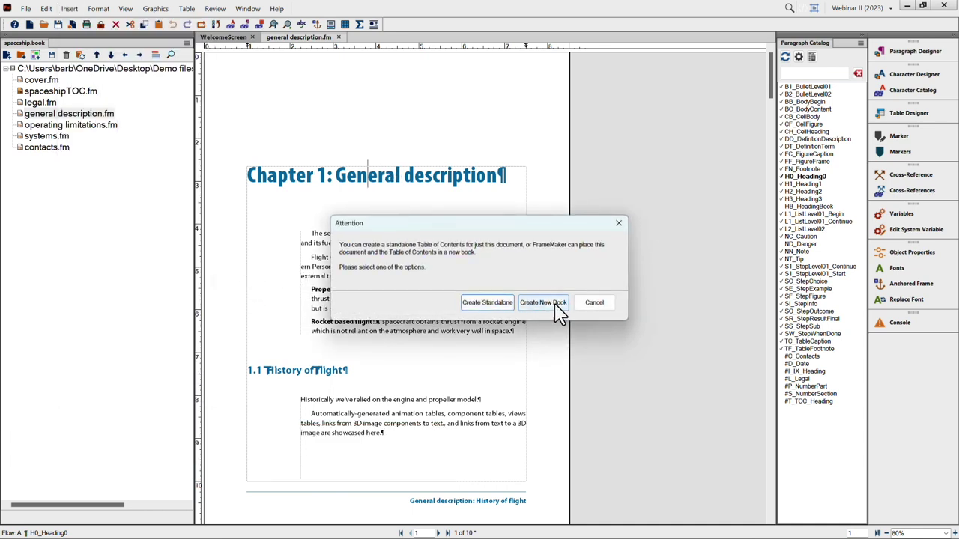
left_click(480, 305)
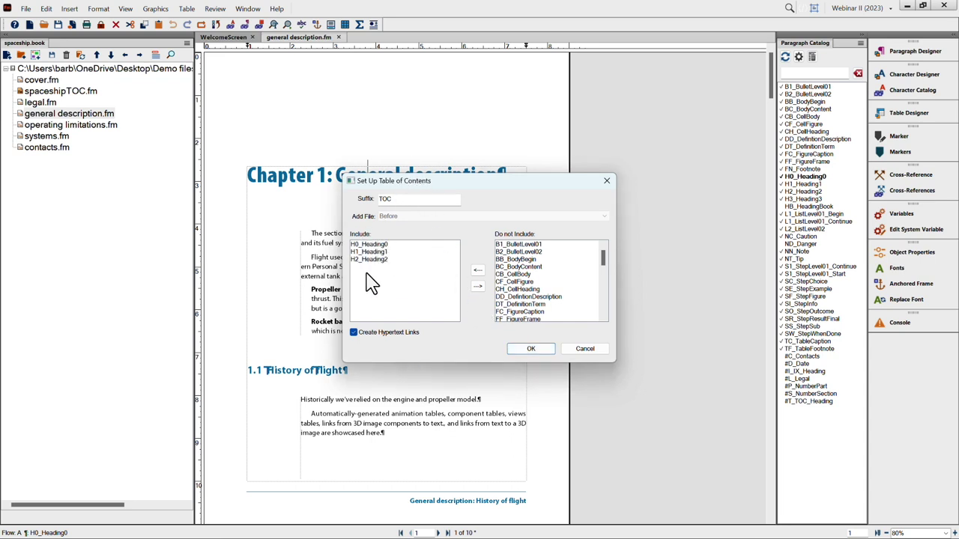
left_click(531, 349)
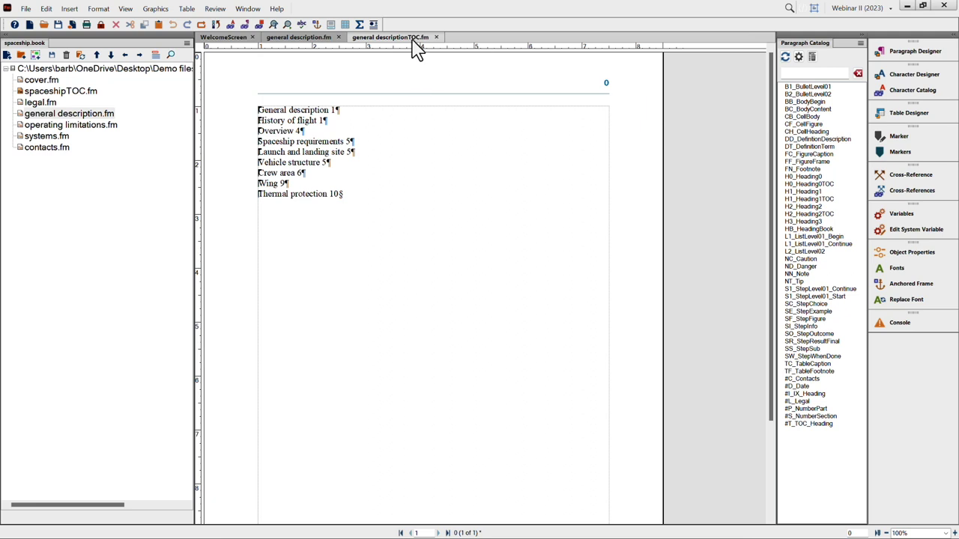
Step: Place general descriptionTOC.fm ahead of general description.fm in the open documents, and open spaceshipTOC.fm before returning to general descriptionTOC.fm
left_click_drag(412, 45, 316, 40)
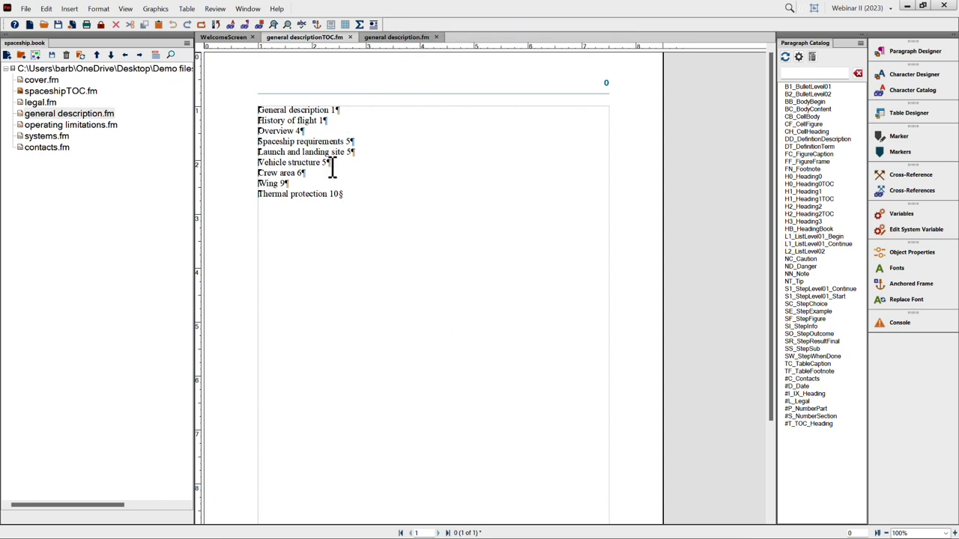
left_click(302, 147)
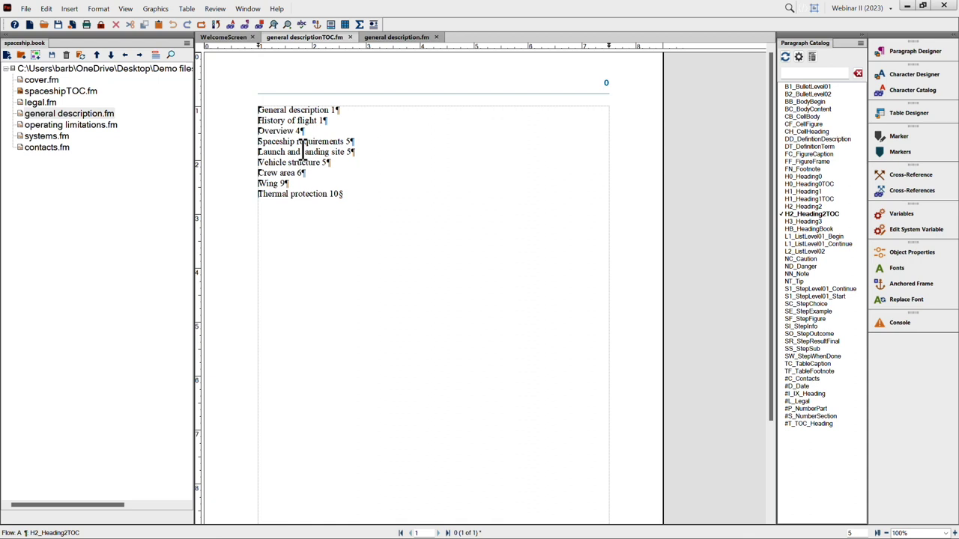
double_click(75, 91)
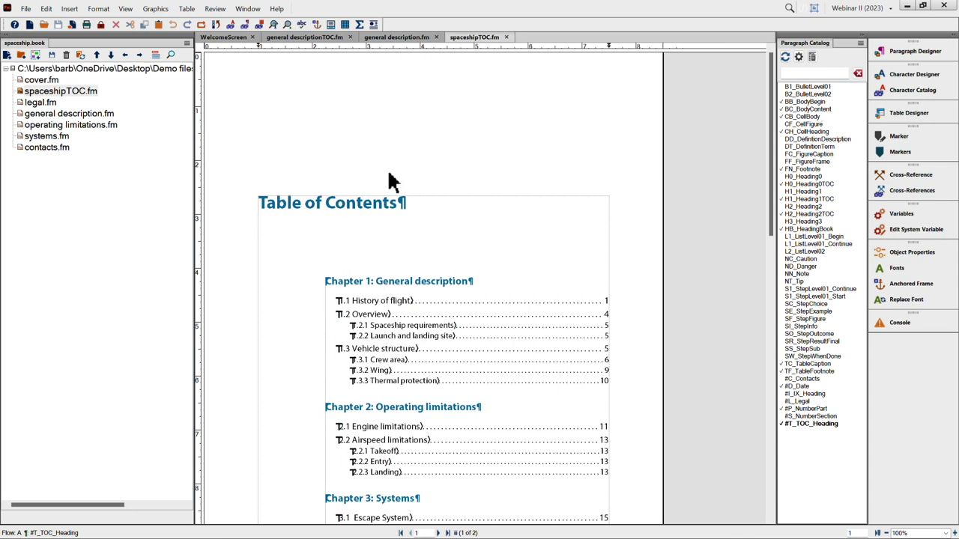
left_click(318, 37)
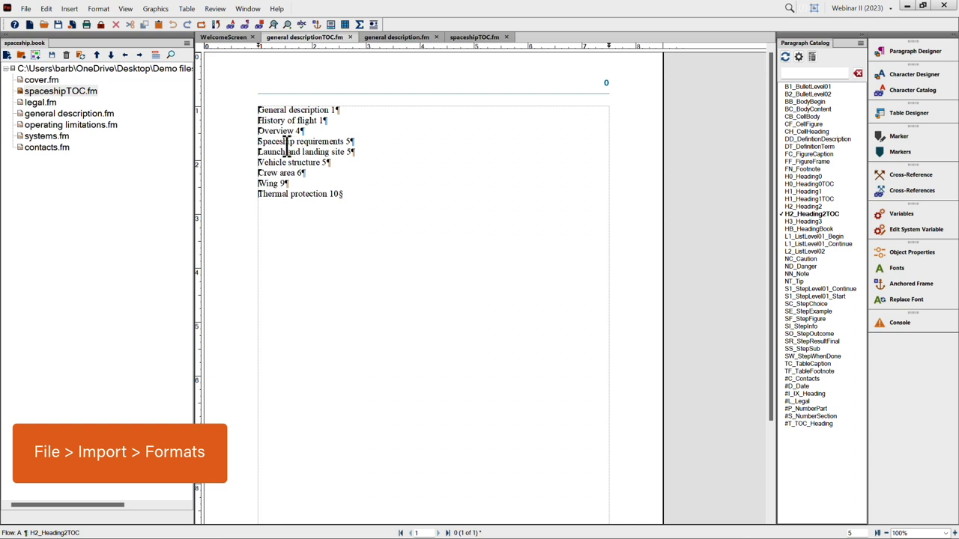
Step: Start a format import into general descriptionTOC.fm with spaceshipTOC.fm as the source document
left_click(25, 10)
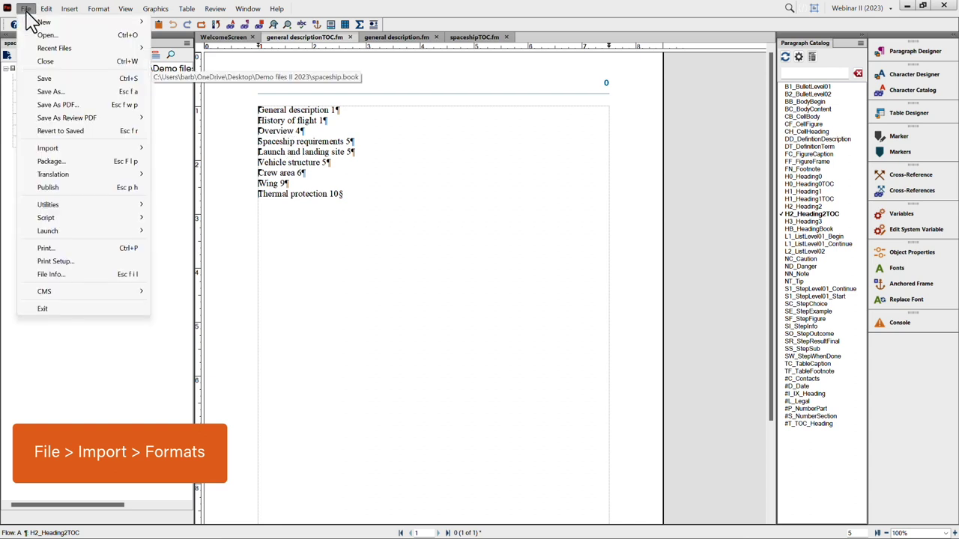
mouse_move(42, 154)
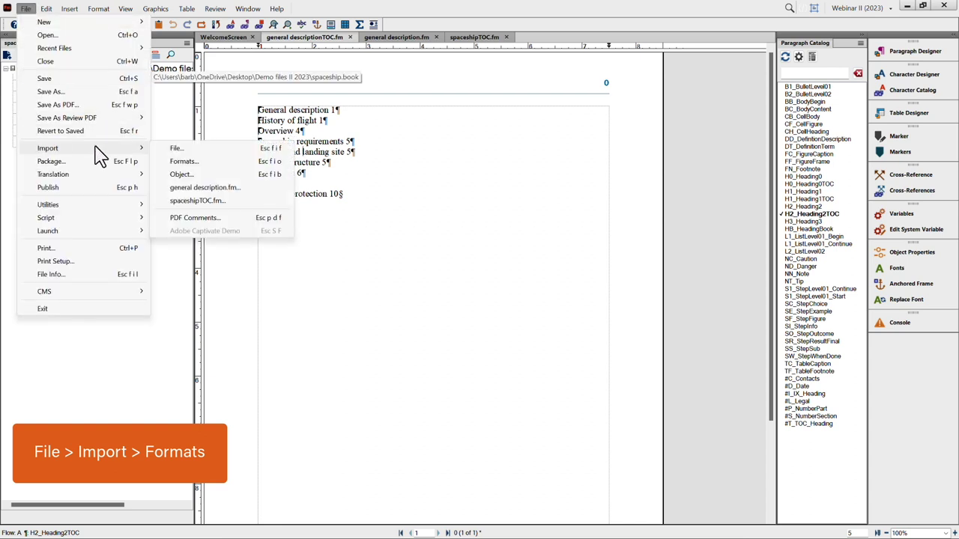
left_click(184, 163)
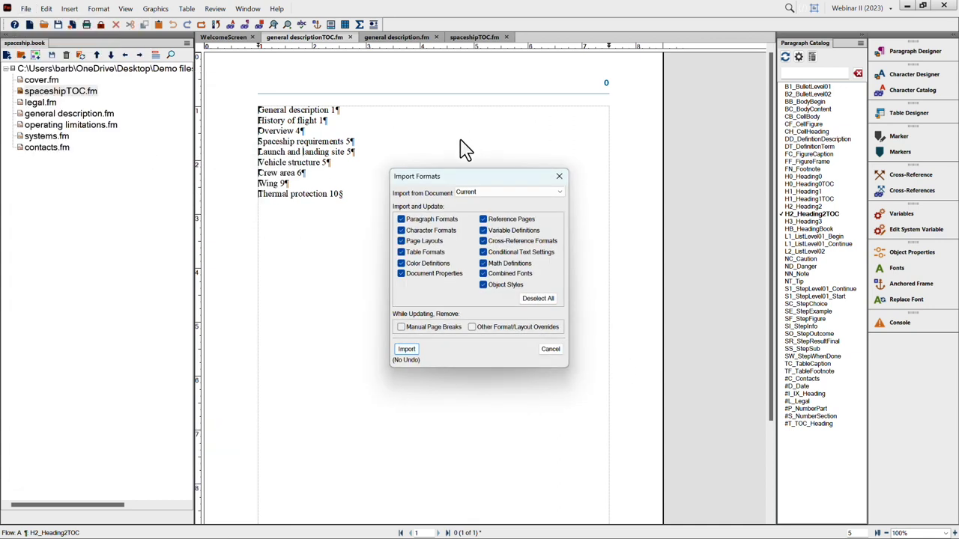
left_click(468, 192)
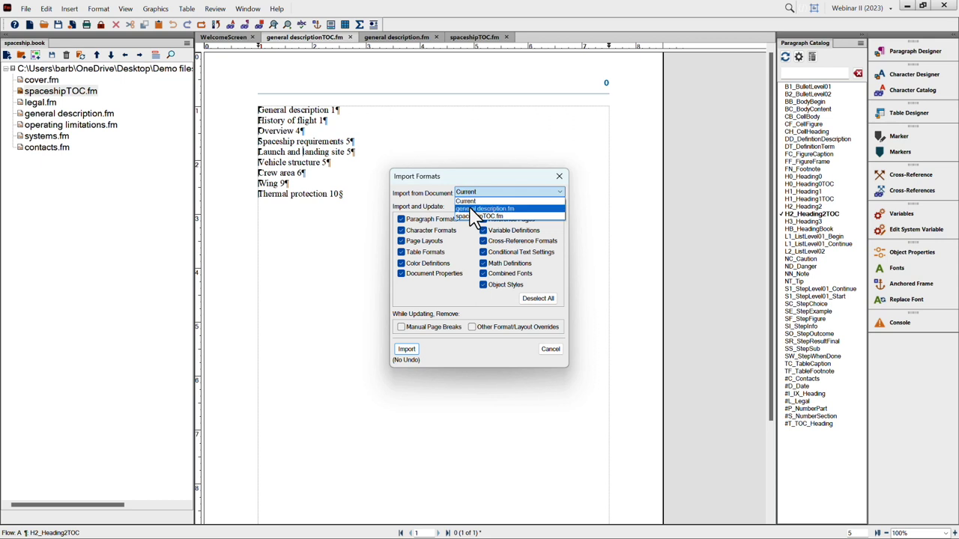
left_click(473, 217)
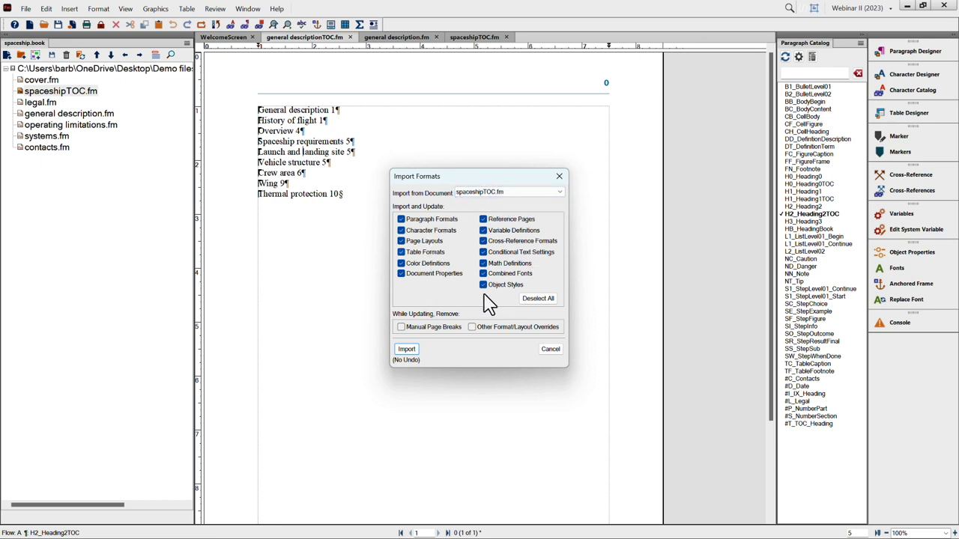
left_click(536, 301)
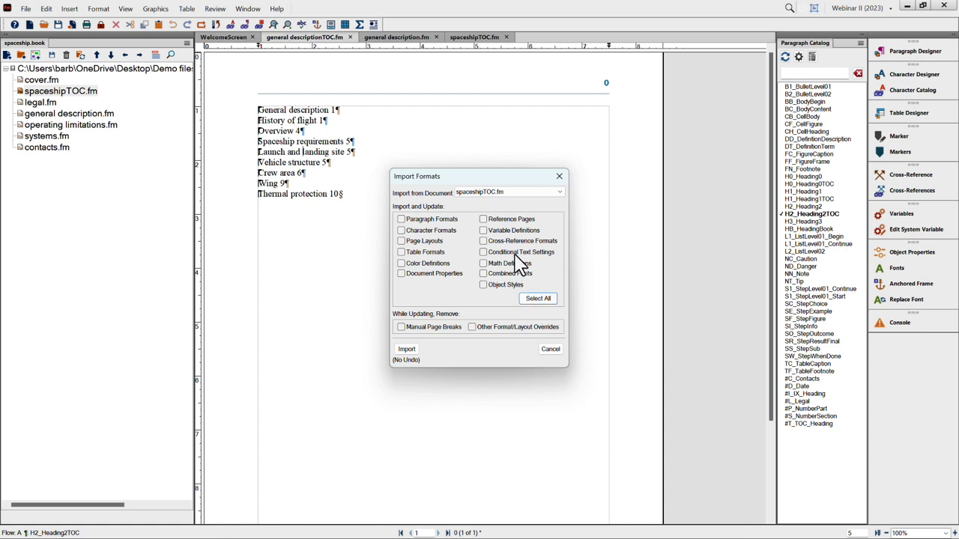
left_click(446, 228)
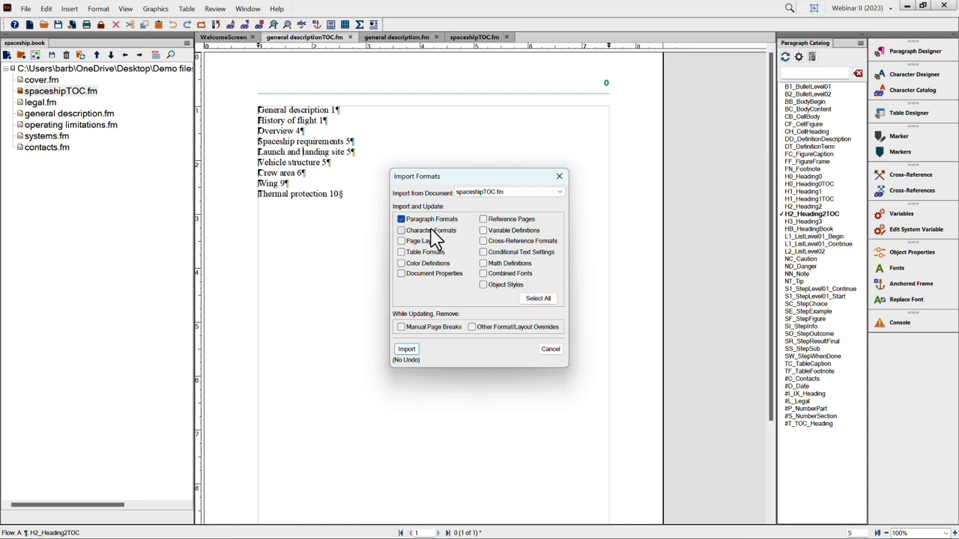
left_click(433, 232)
left_click(413, 242)
left_click(413, 259)
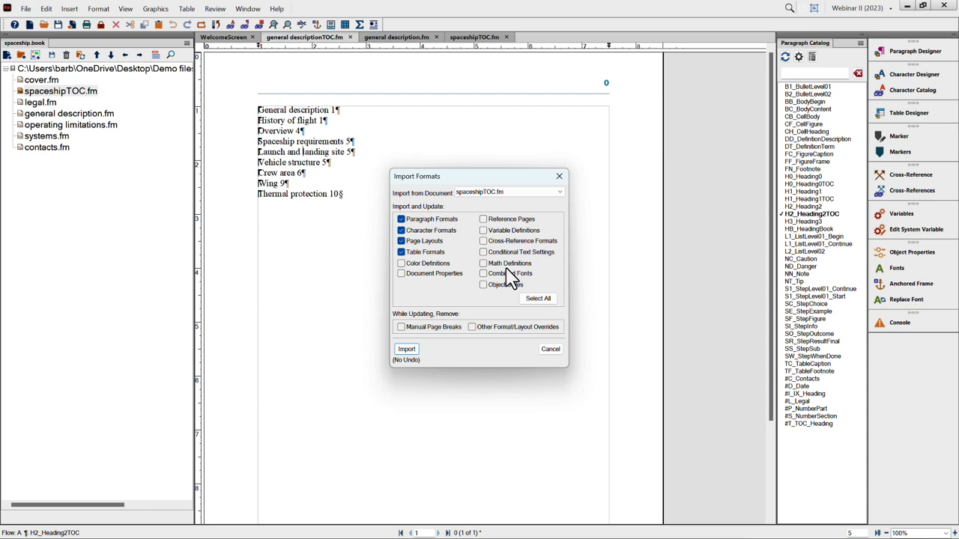
left_click(535, 300)
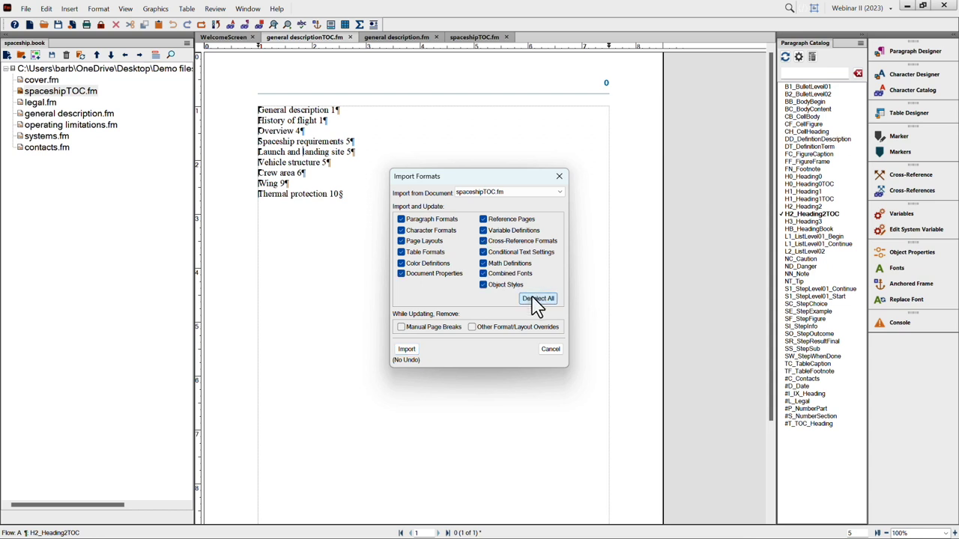
Step: Import all format categories from spaceshipTOC.fm into general descriptionTOC.fm
left_click(407, 350)
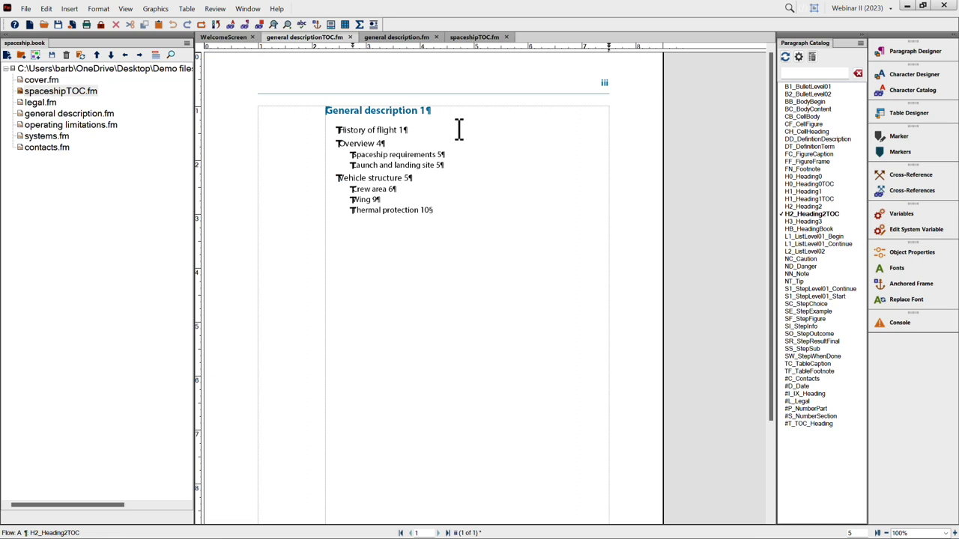
Step: Regenerate the standalone table of contents from general description.fm with H0_Heading0, H1_Heading1 and H2_Heading2, so it uses the imported formats
left_click(395, 38)
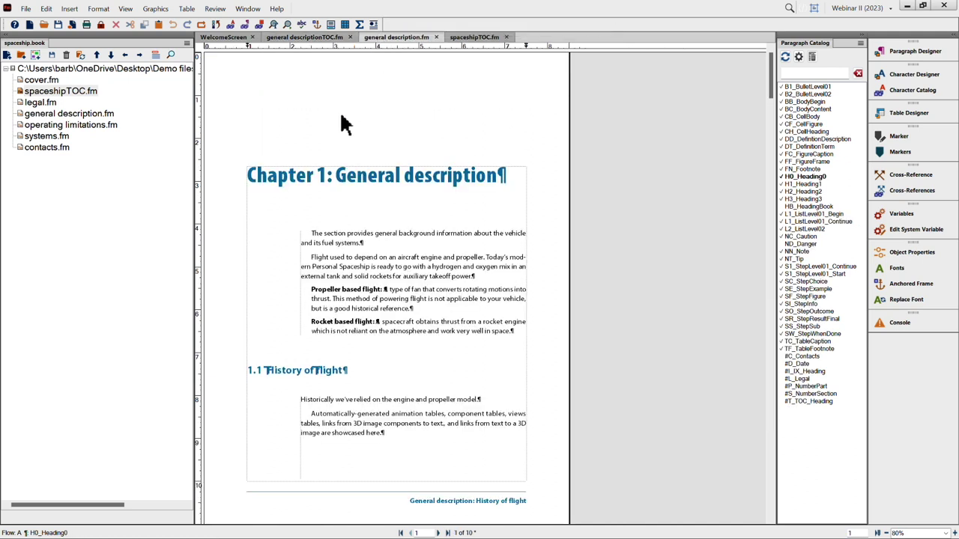
left_click_drag(334, 175, 367, 175)
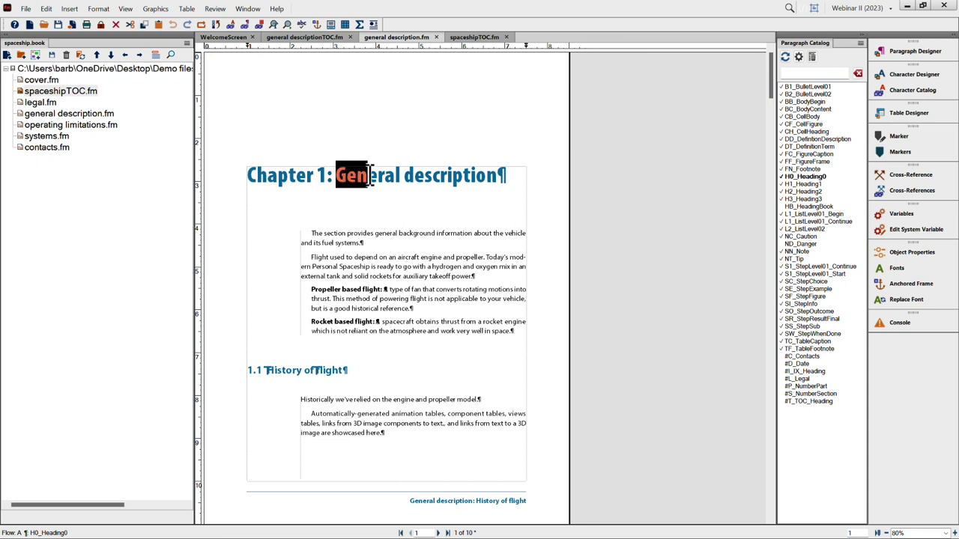
left_click(69, 9)
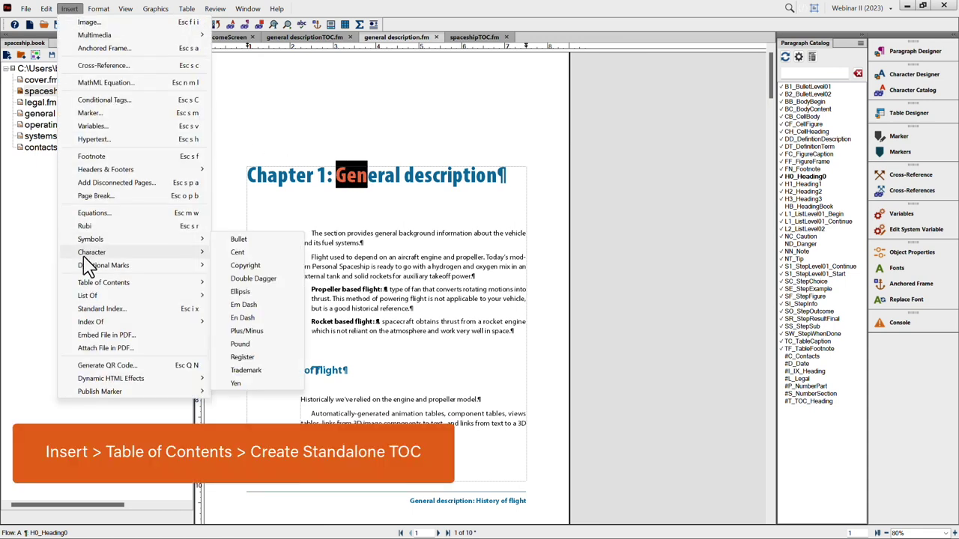
mouse_move(131, 286)
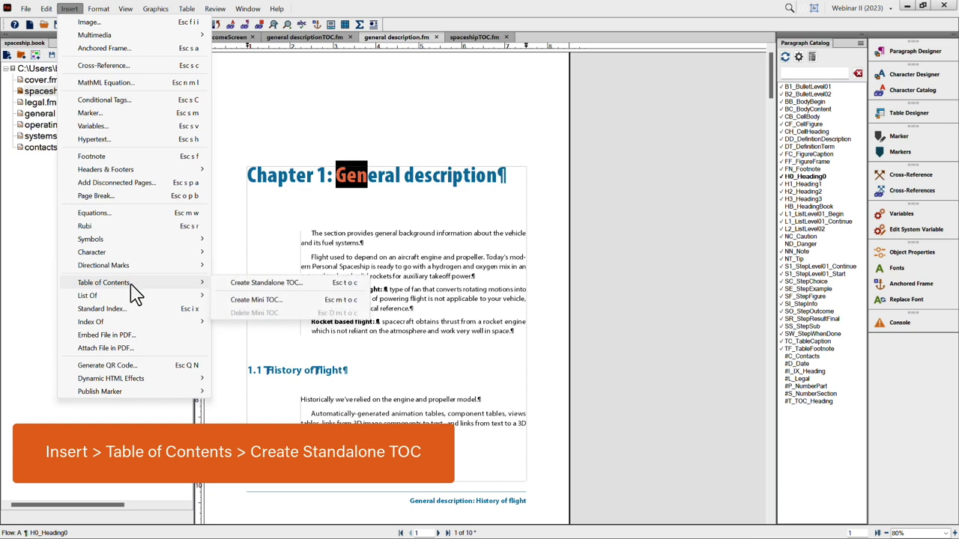
left_click(269, 292)
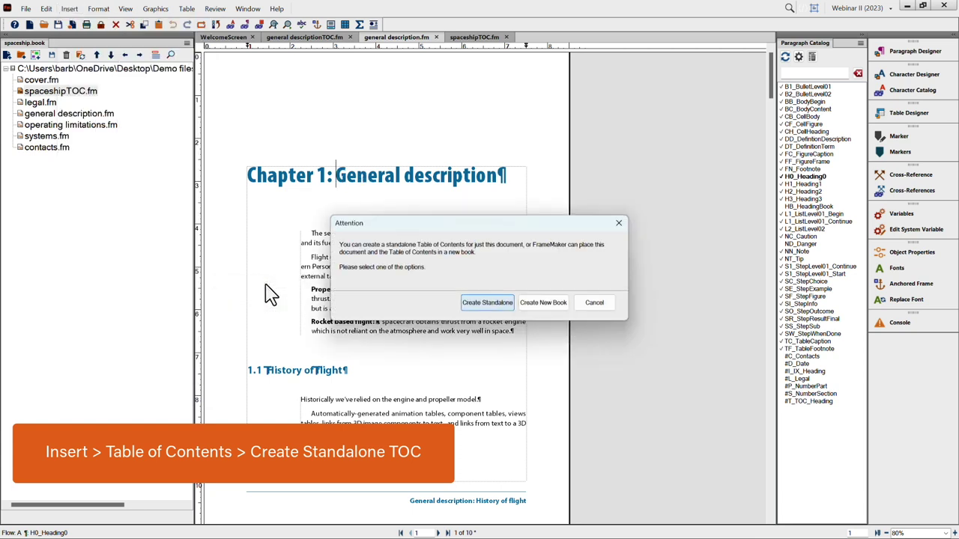
left_click(485, 306)
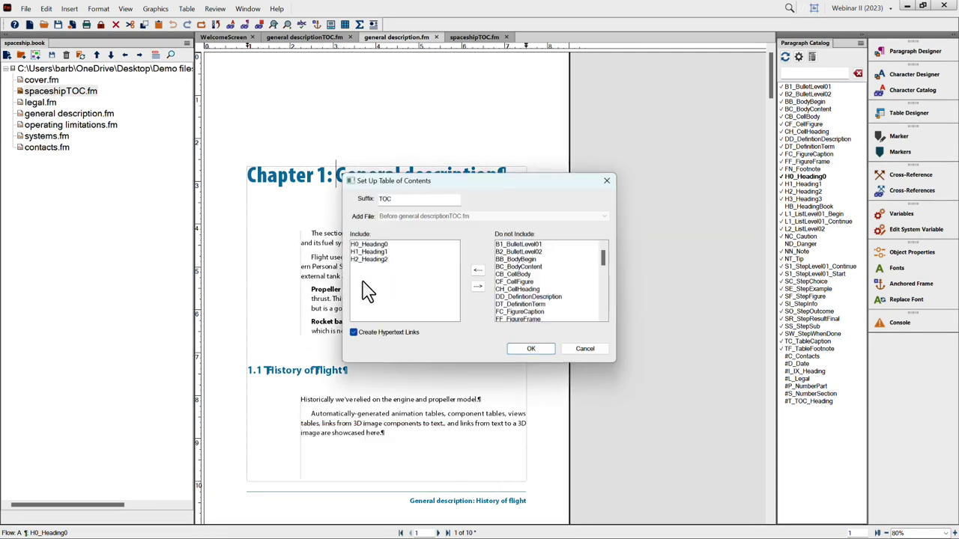
left_click(530, 350)
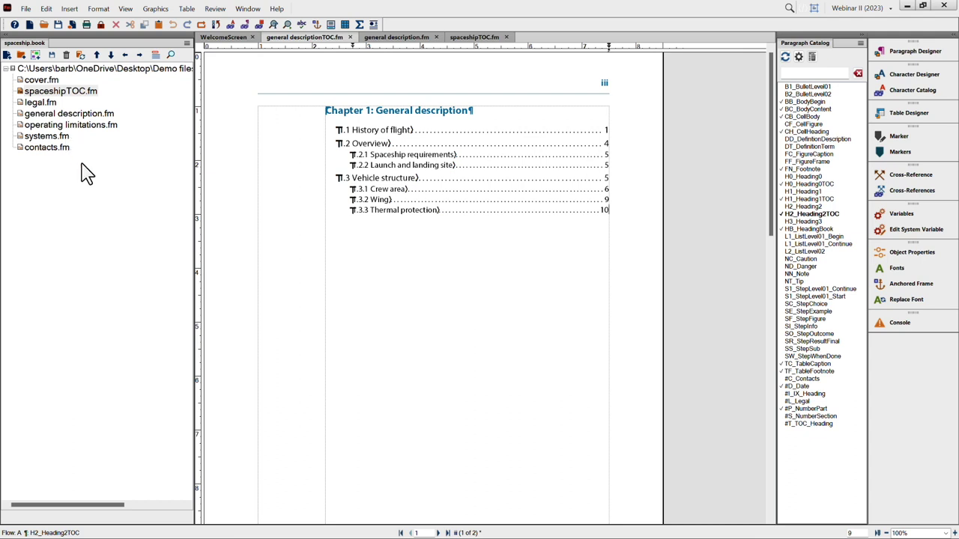
Step: Insert a mini table of contents with H1_Heading1 and H2_Heading2 after the first body paragraph of general description.fm, keeping hypertext links on
left_click(384, 37)
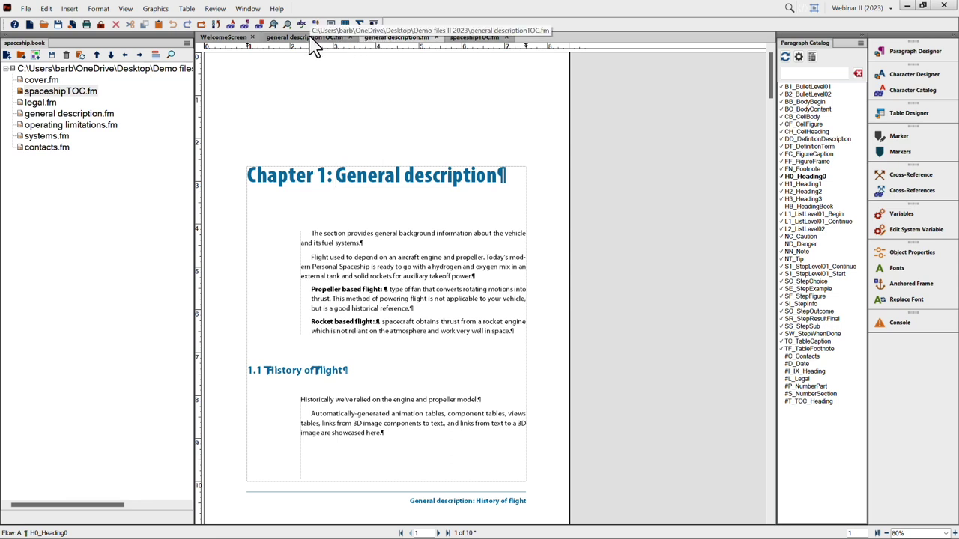
left_click(376, 239)
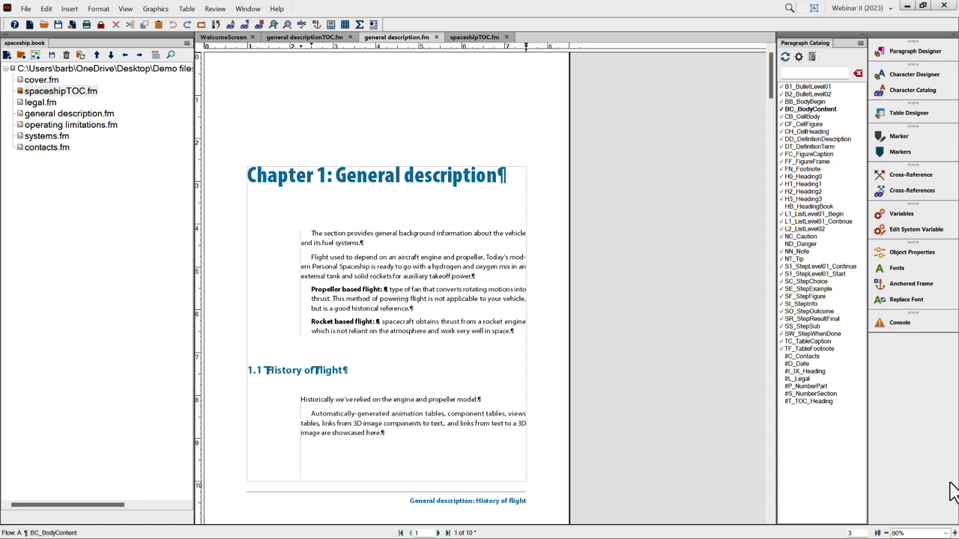
left_click(953, 532)
left_click(953, 533)
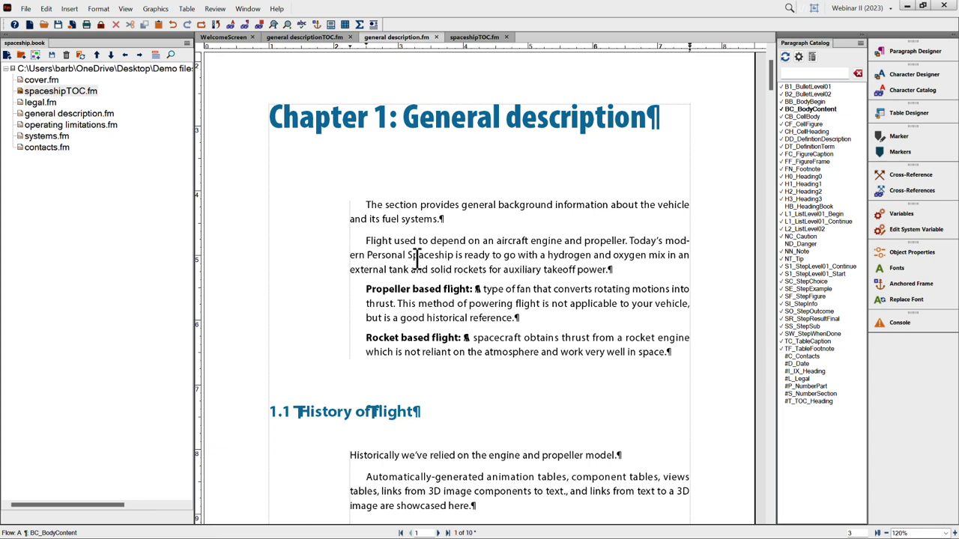
left_click(69, 8)
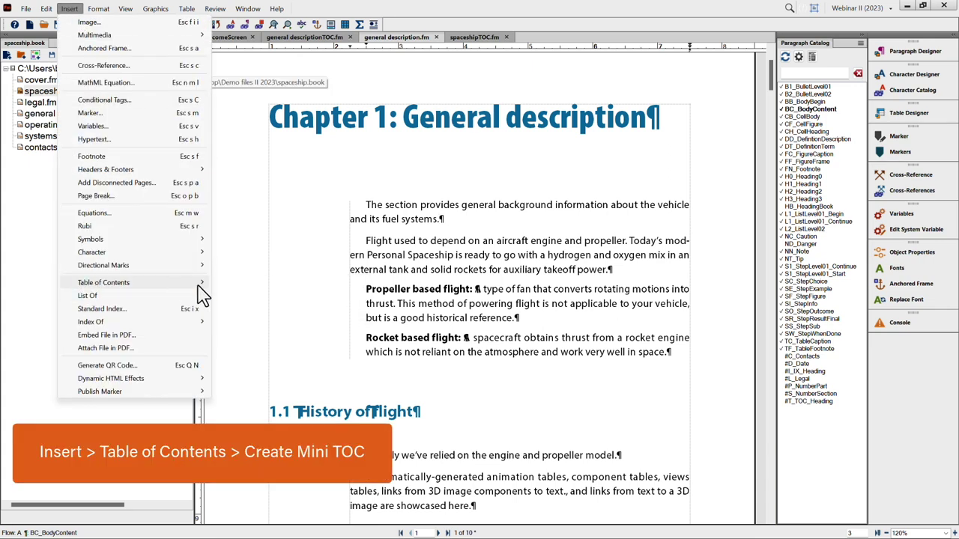
mouse_move(202, 292)
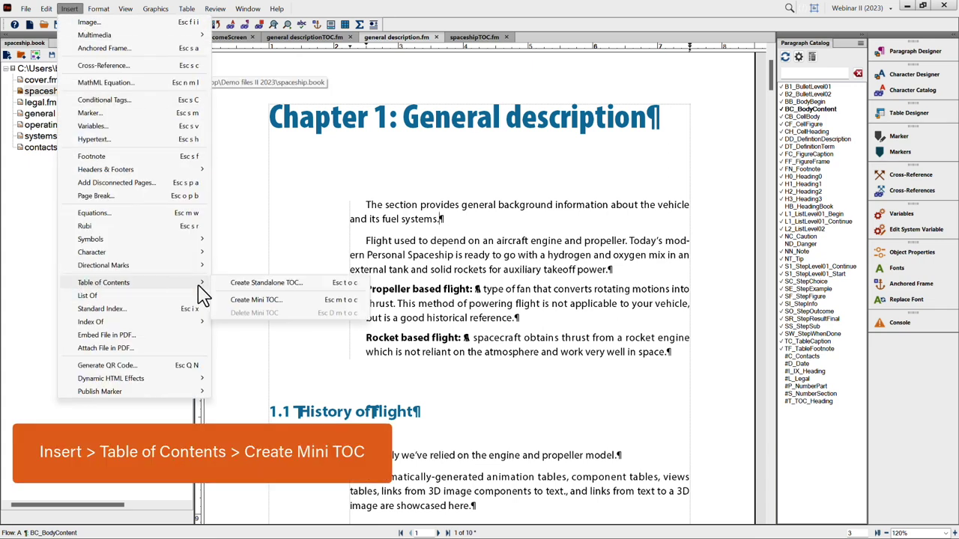
left_click(247, 303)
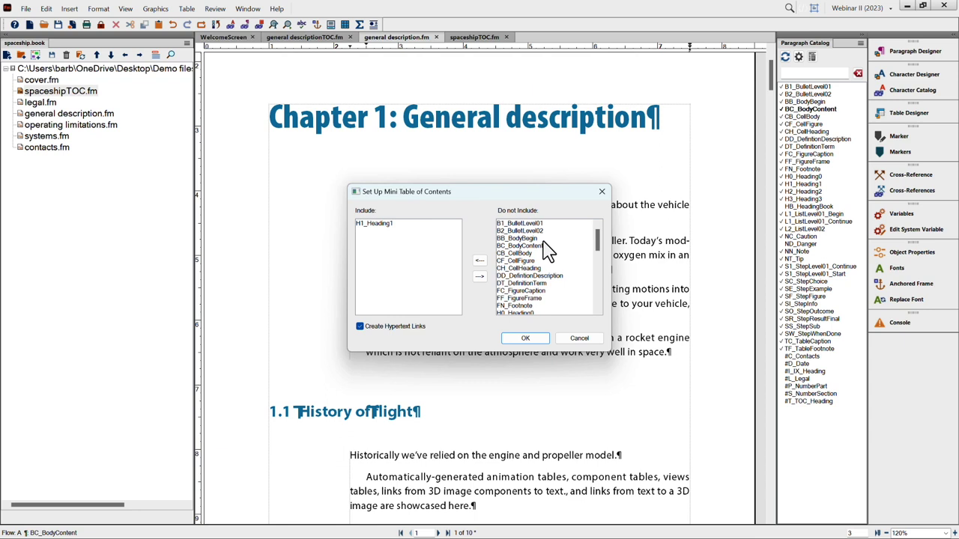
scroll(547, 251, "down", 2)
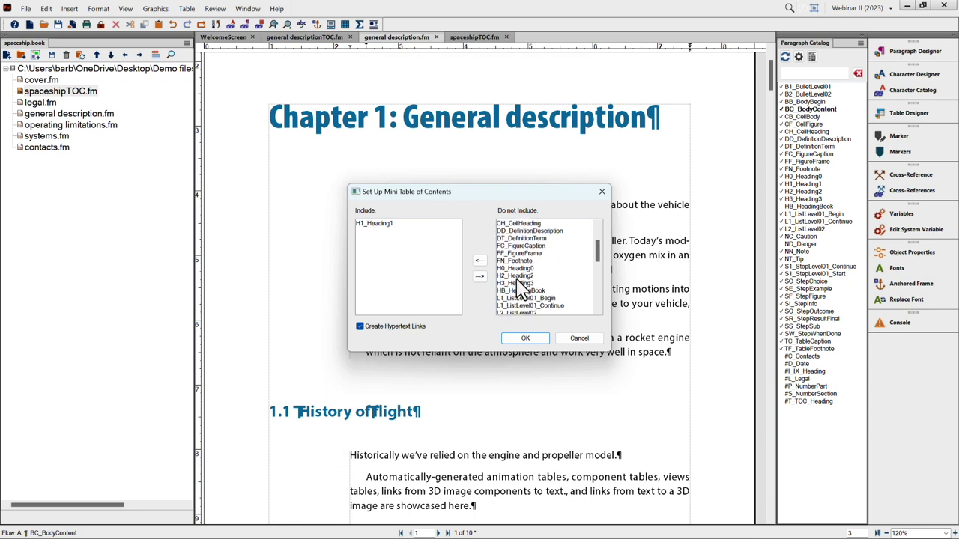
double_click(516, 276)
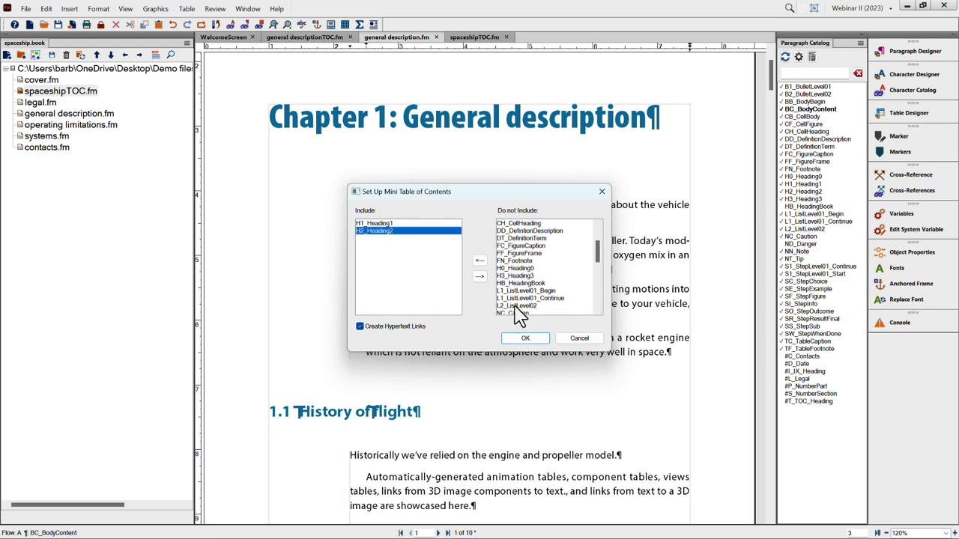
left_click(526, 339)
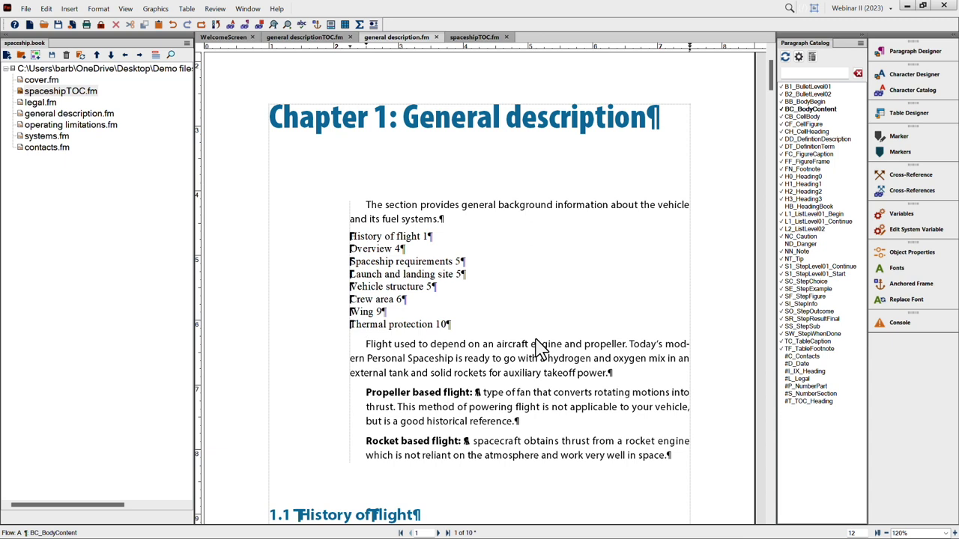
Step: Select the mini table of contents in general description.fm and go to the MTOC reference page
left_click(371, 283)
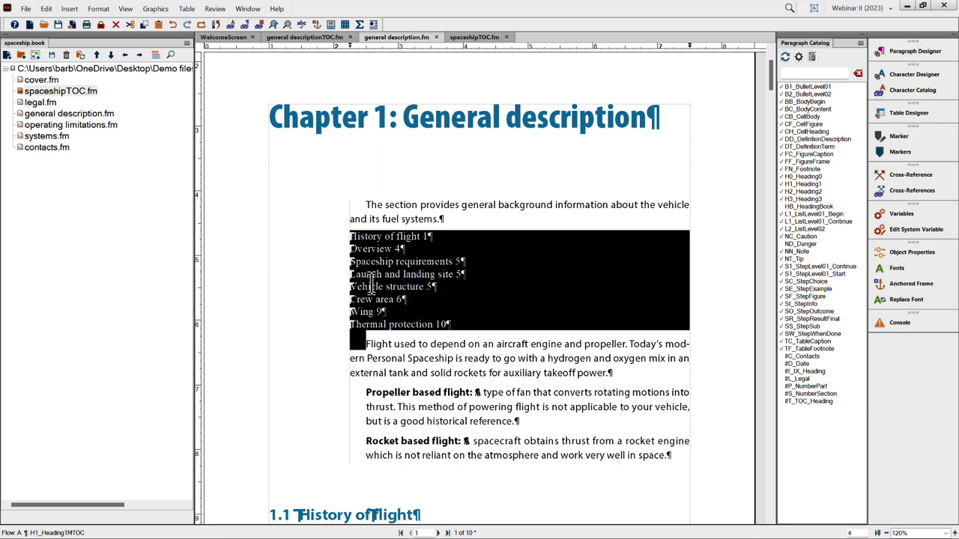
left_click(127, 9)
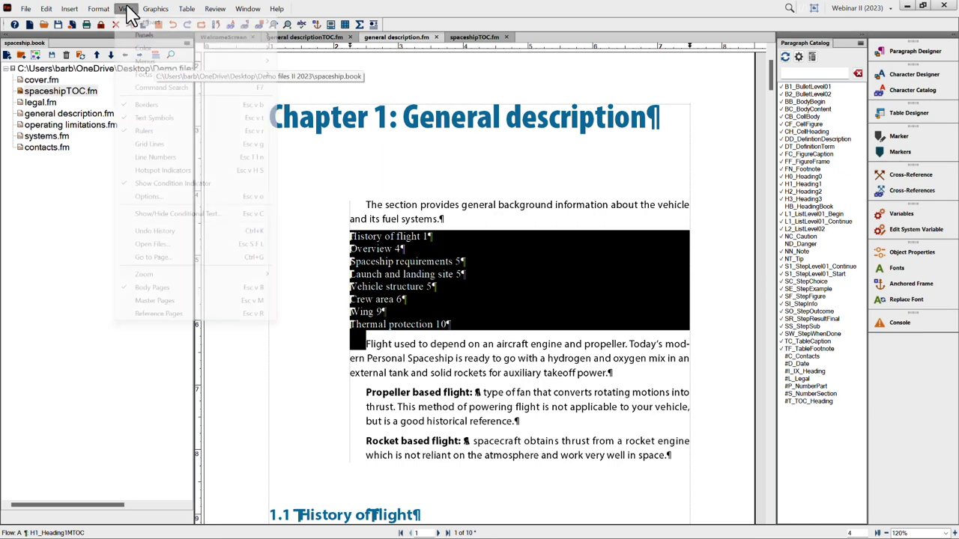
left_click(159, 315)
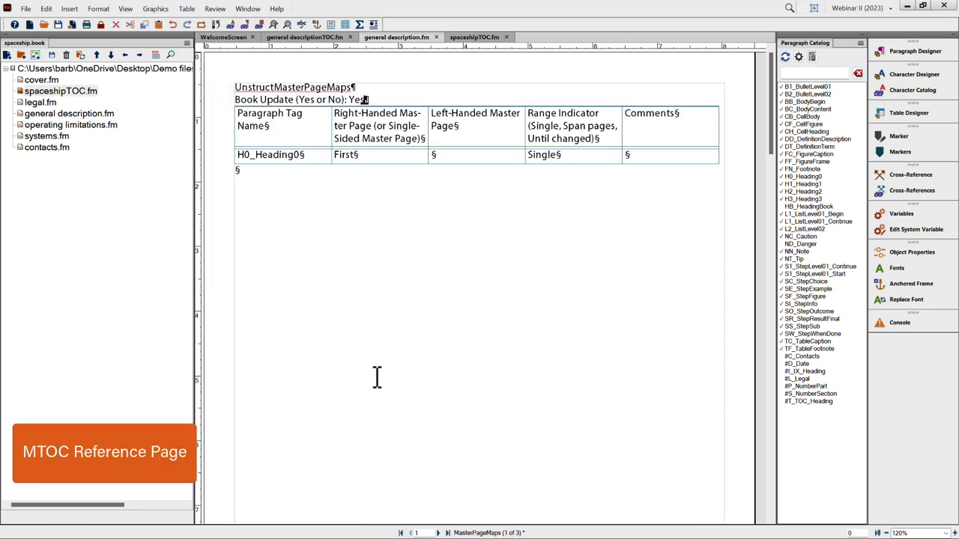
left_click(447, 533)
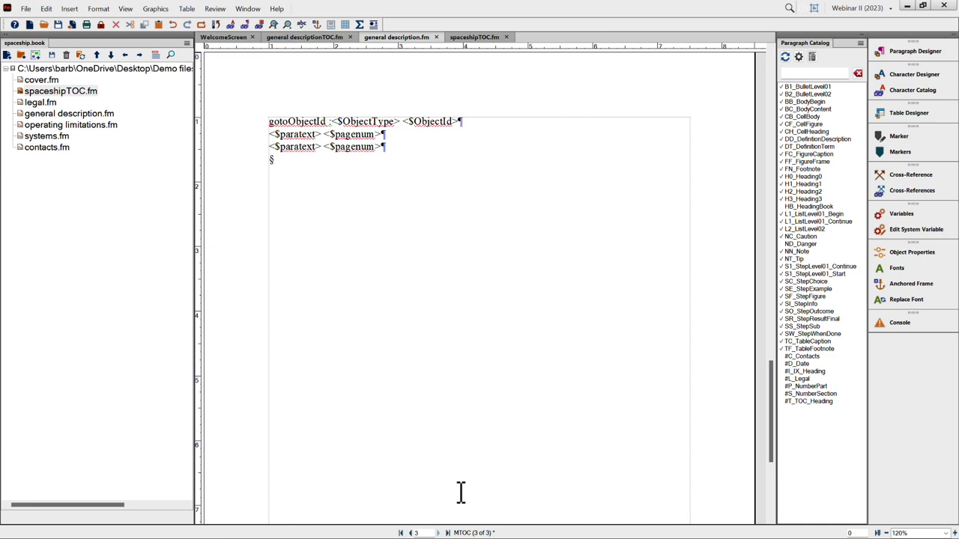
Step: Replace the space between <$paratext> and <$pagenum> with a tab in both mini TOC lines on the MTOC reference page
left_click(323, 135)
key("Delete")
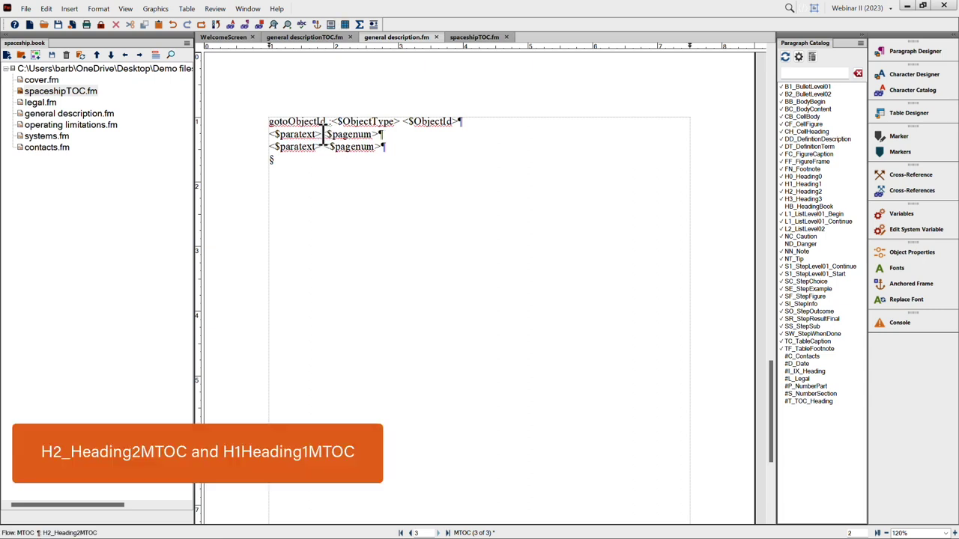
left_click_drag(324, 148, 334, 163)
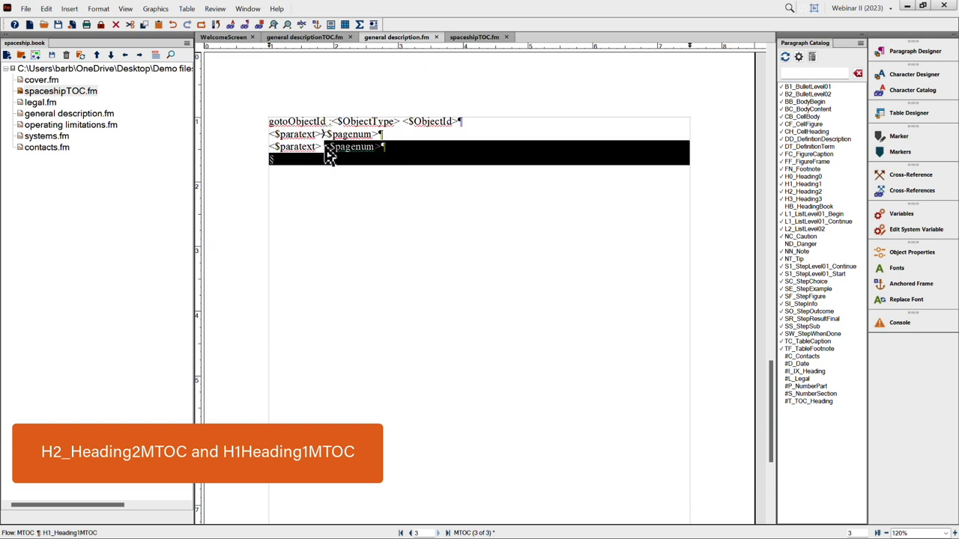
left_click(324, 150)
key("Delete")
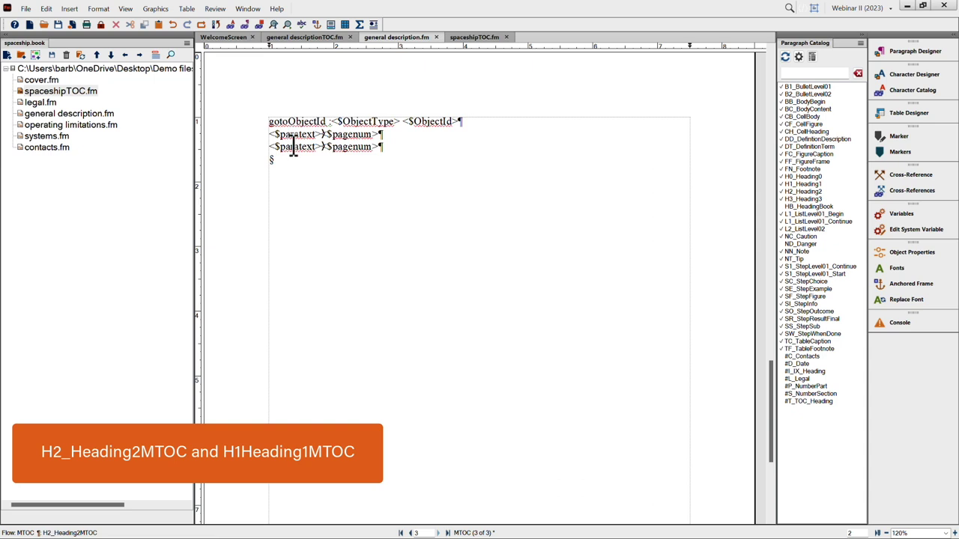
Step: Choose Myriad Pro in Bold weight as the paragraph font for the two selected <$paratext> lines
left_click_drag(290, 135, 312, 156)
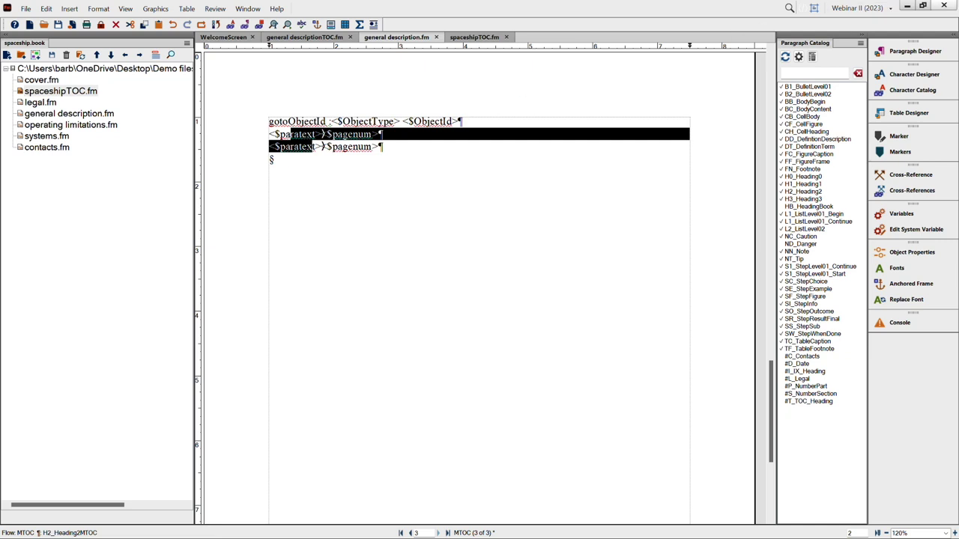
left_click(929, 53)
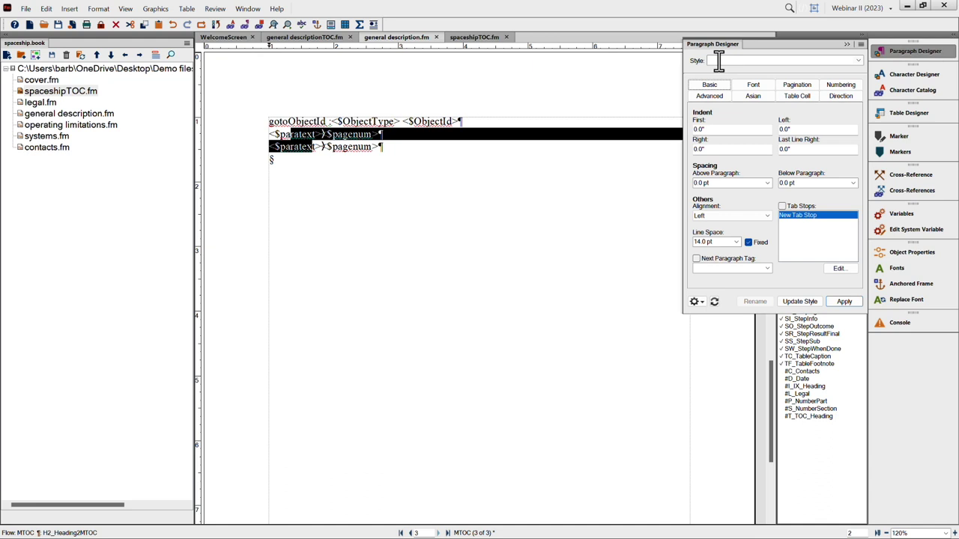
left_click(753, 86)
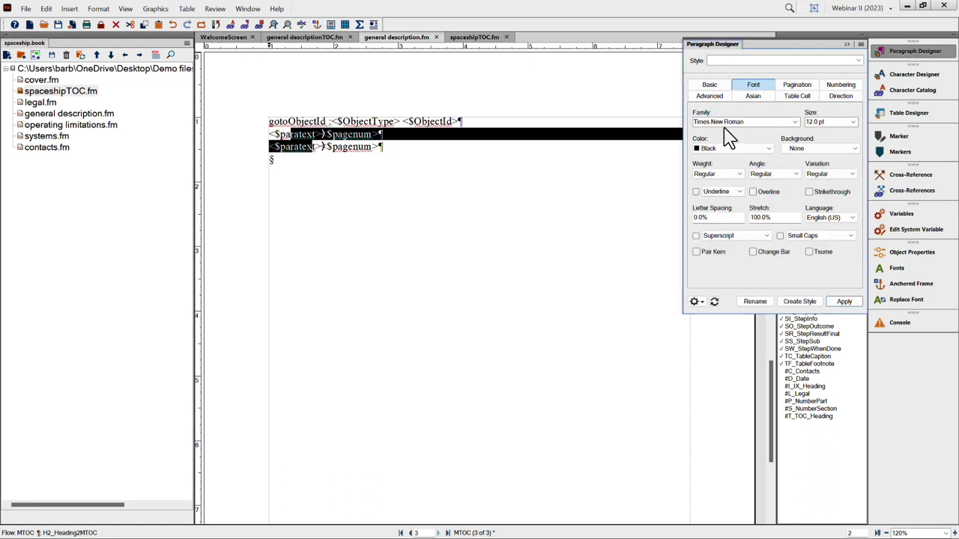
triple_click(722, 122)
type("Myriad Pro")
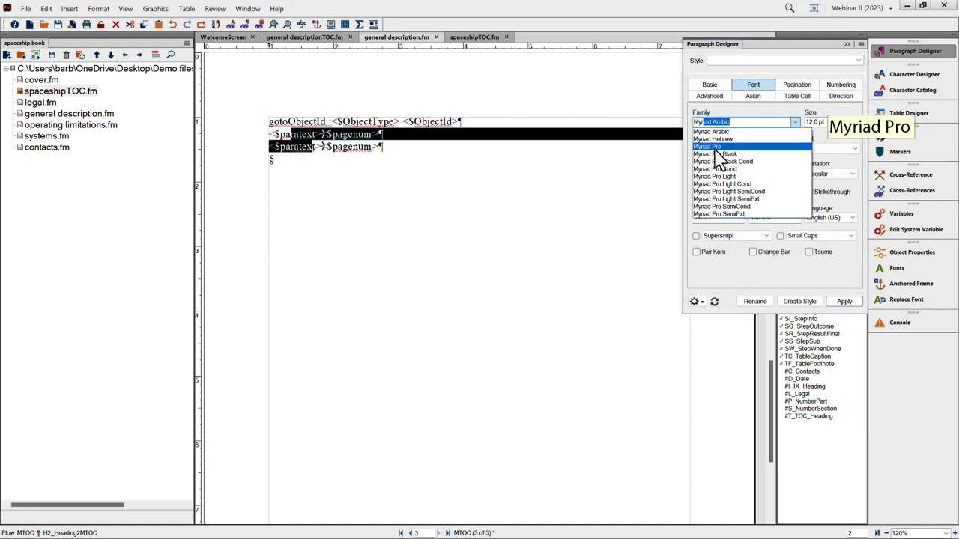
left_click(716, 147)
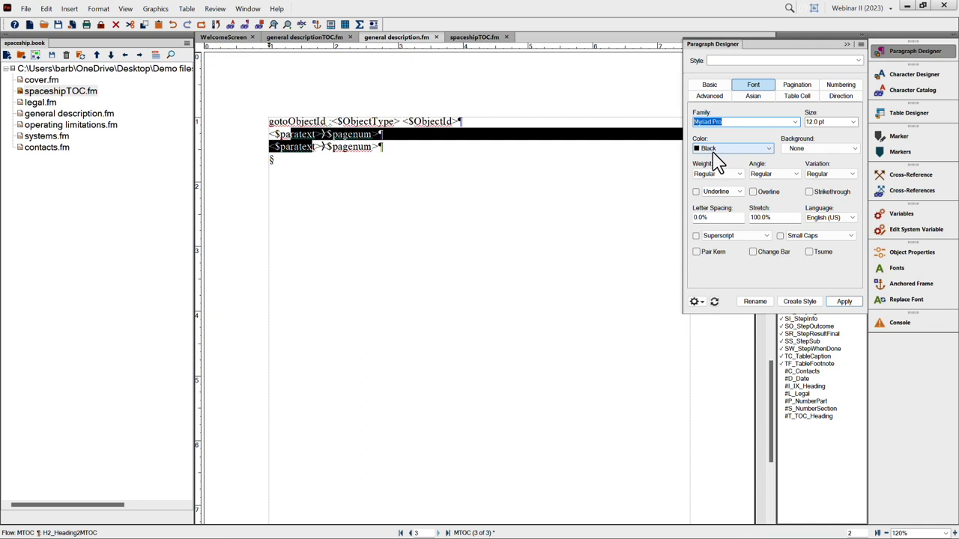
left_click(712, 175)
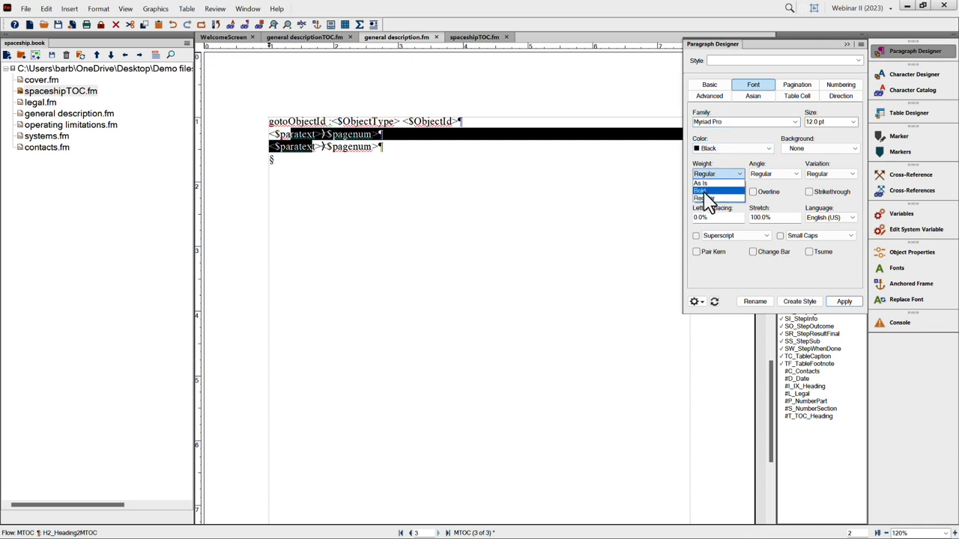
left_click(704, 193)
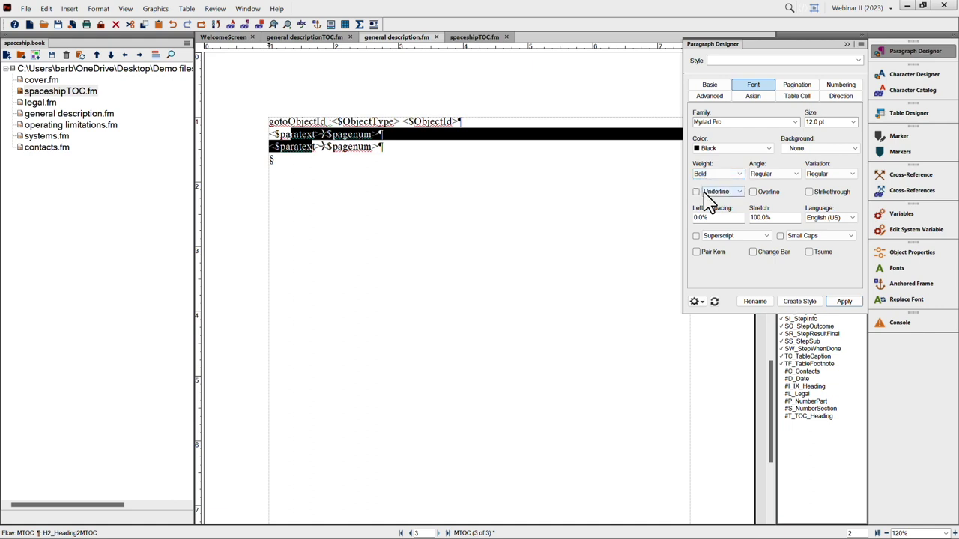
Step: Set the font size to 10 pt, apply it, and update all matching tags in the selection with the default font properties only
left_click(825, 122)
type("1")
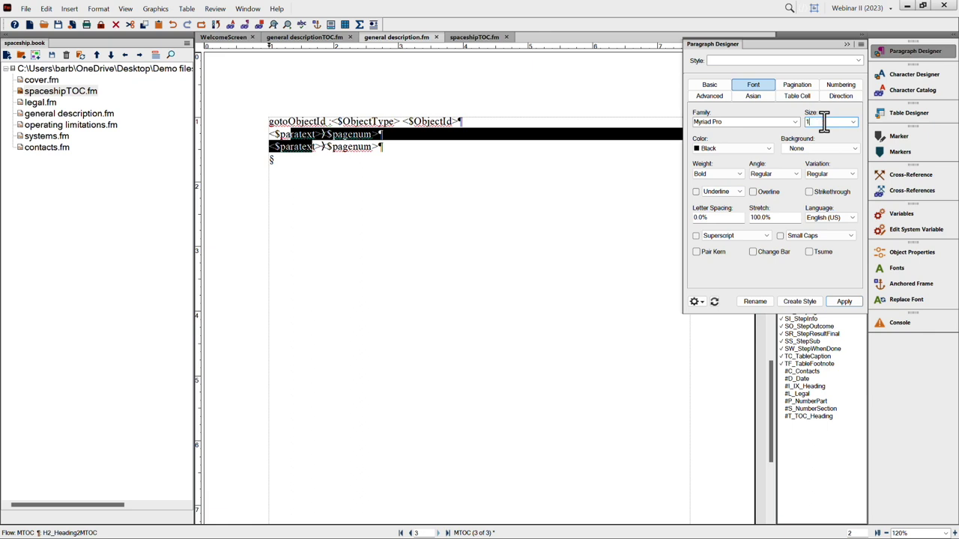
type("0")
left_click(845, 302)
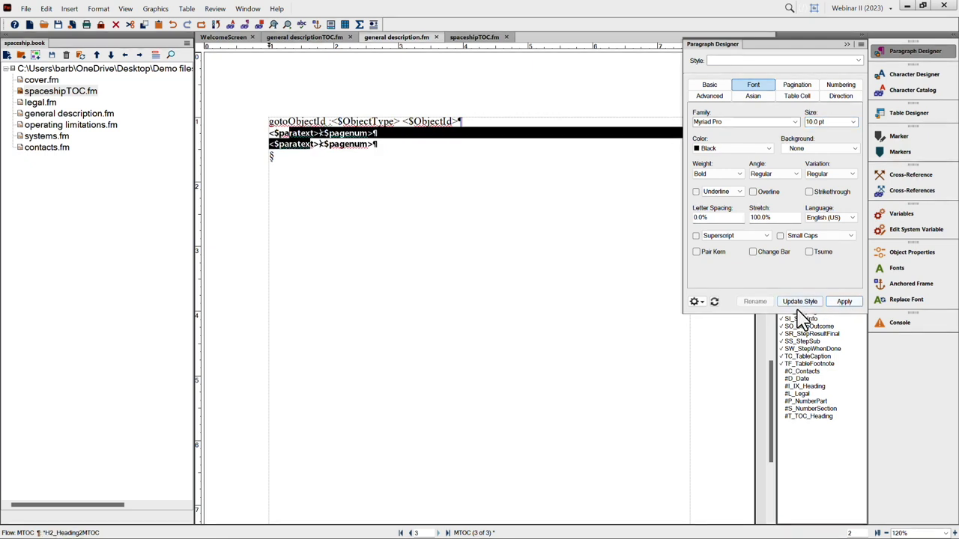
left_click(800, 302)
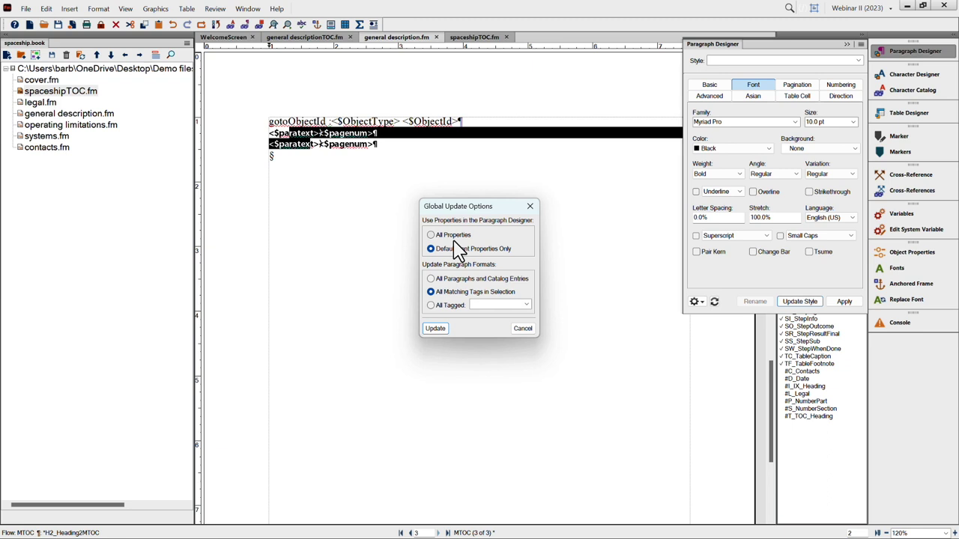
left_click(436, 330)
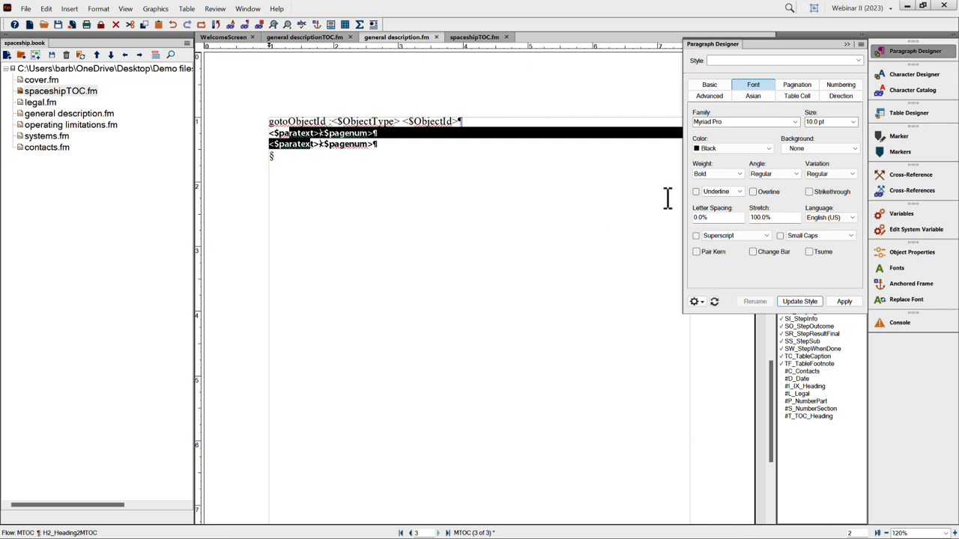
Step: Set the first-line indent to 0.25 inch and the spacing below the paragraph to 3 pt for the two mini TOC lines
left_click(710, 86)
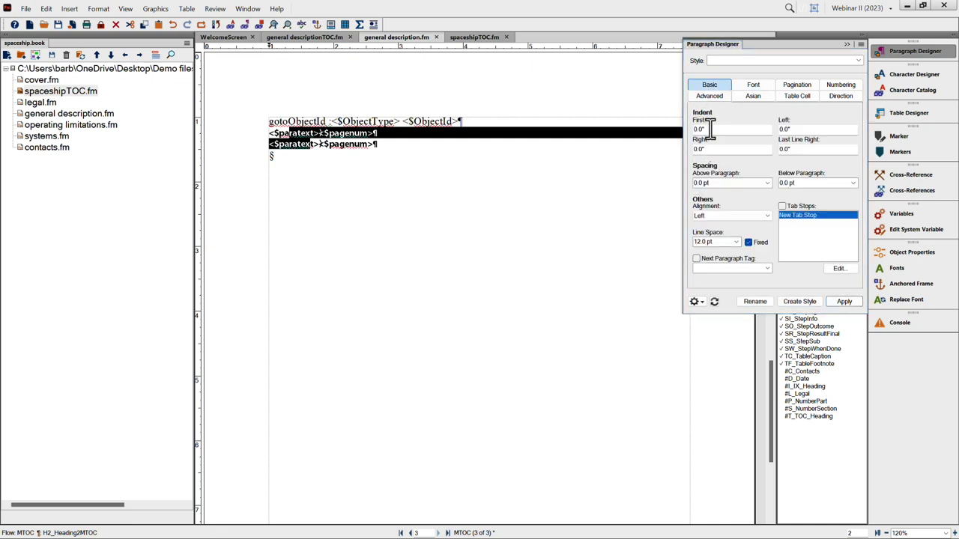
key("BackSpace")
key("BackSpace")
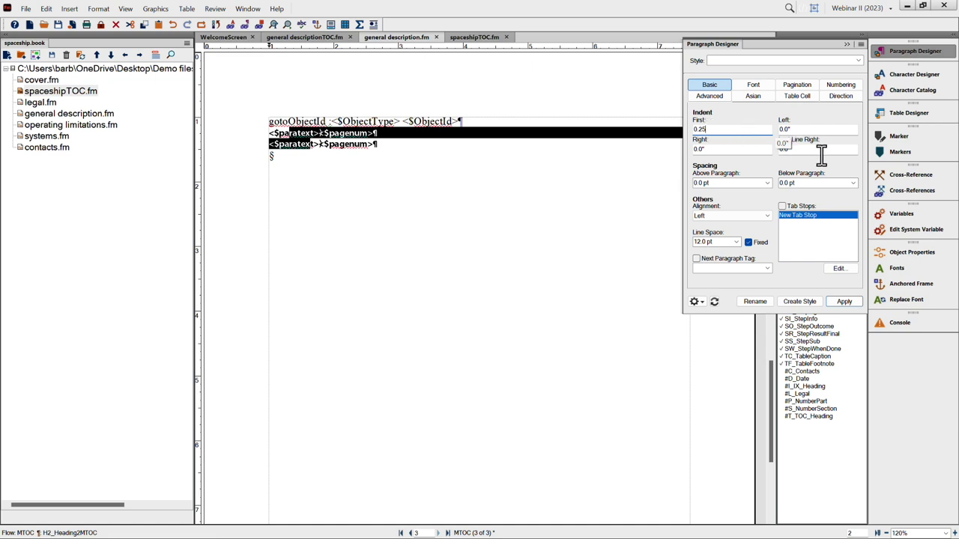
left_click(799, 182)
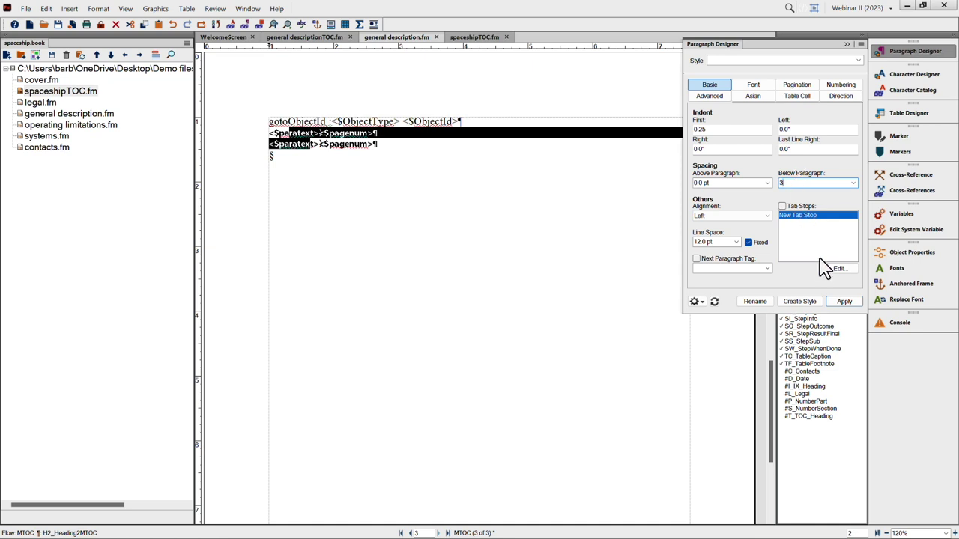
Step: Add a right-aligned tab stop at 5.25 inches with a spaced dot leader for the two mini TOC lines
left_click(838, 270)
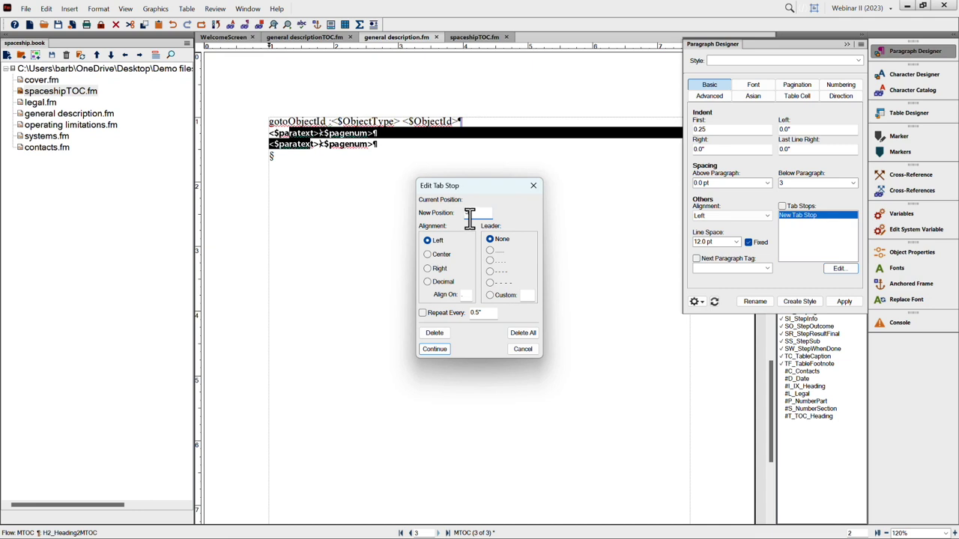
type("5.25")
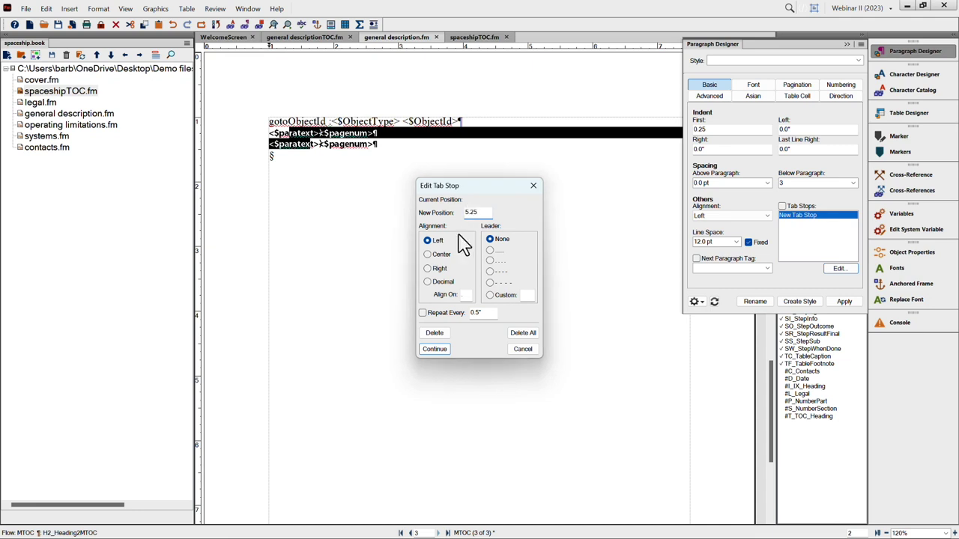
left_click(434, 270)
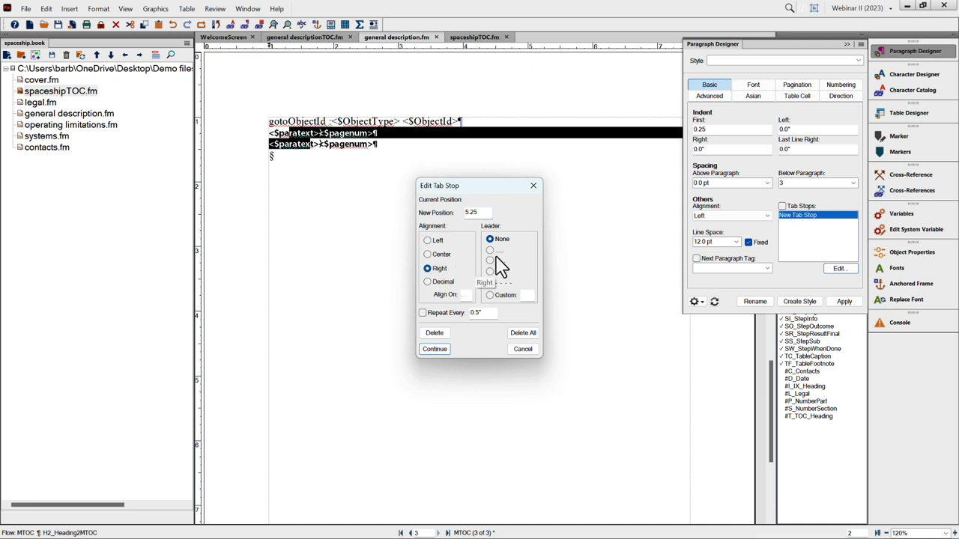
left_click(494, 262)
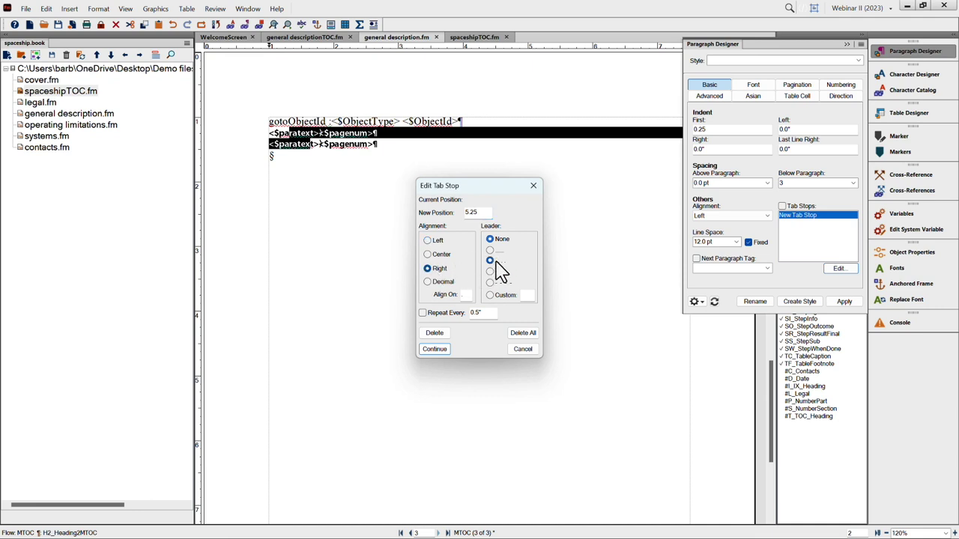
left_click(434, 350)
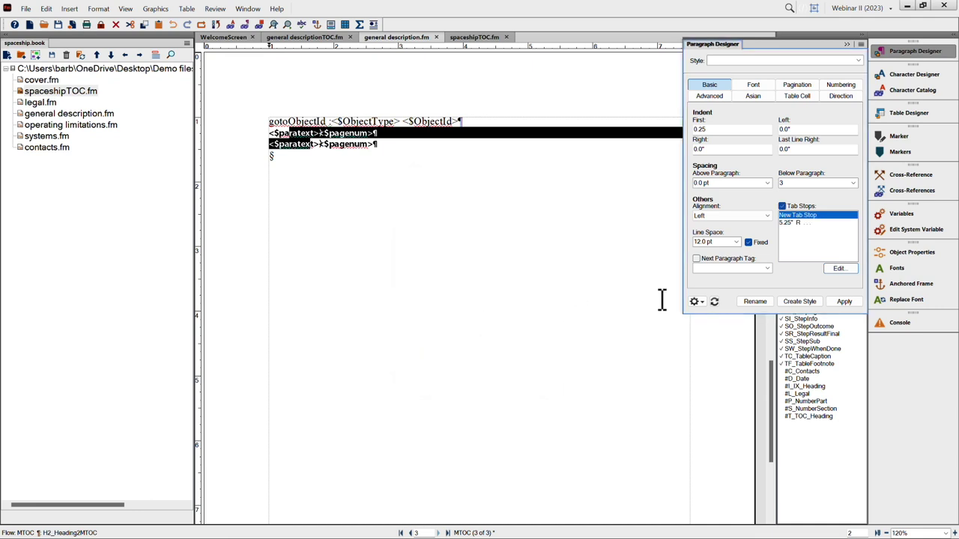
Step: Apply the indent, spacing and tab stop settings to both selected <$paratext> lines and update their paragraph styles
left_click(844, 303)
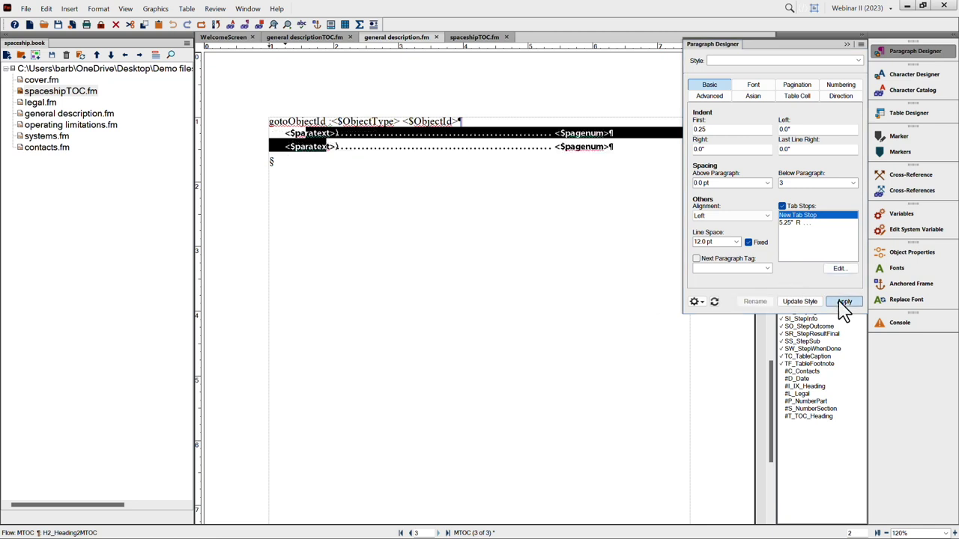
left_click(800, 302)
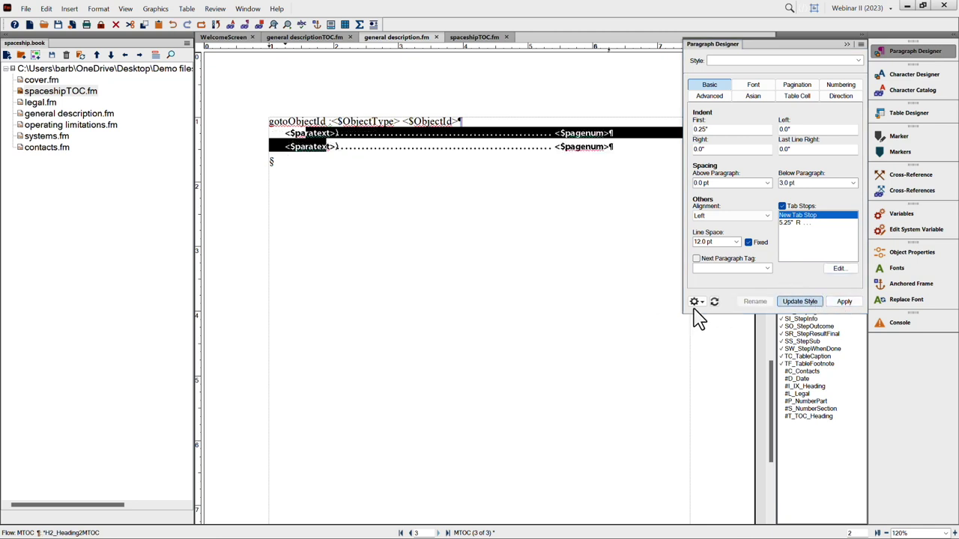
left_click(436, 329)
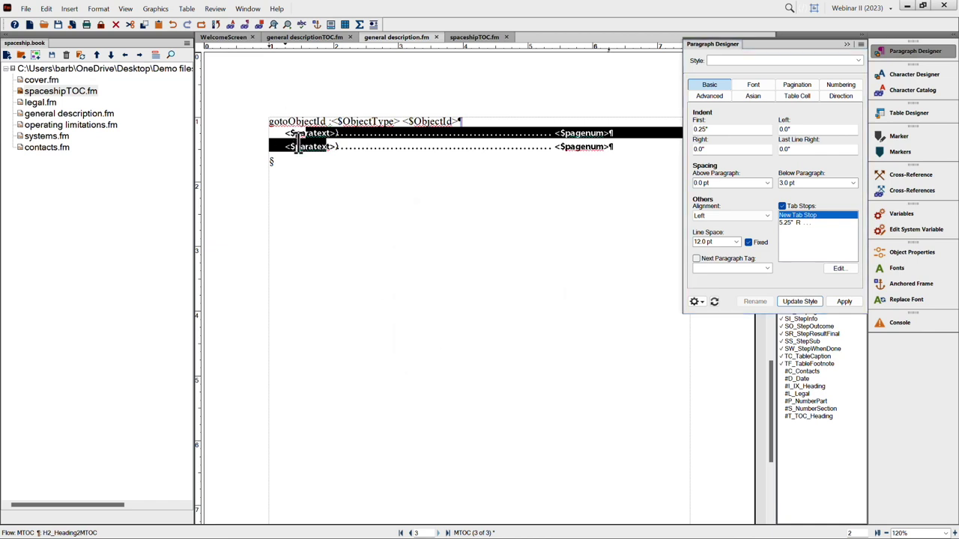
Step: Set the first-line indent of the first <$paratext> line to 0.5 inch and update its H2_Heading2MTOC style
left_click(296, 140)
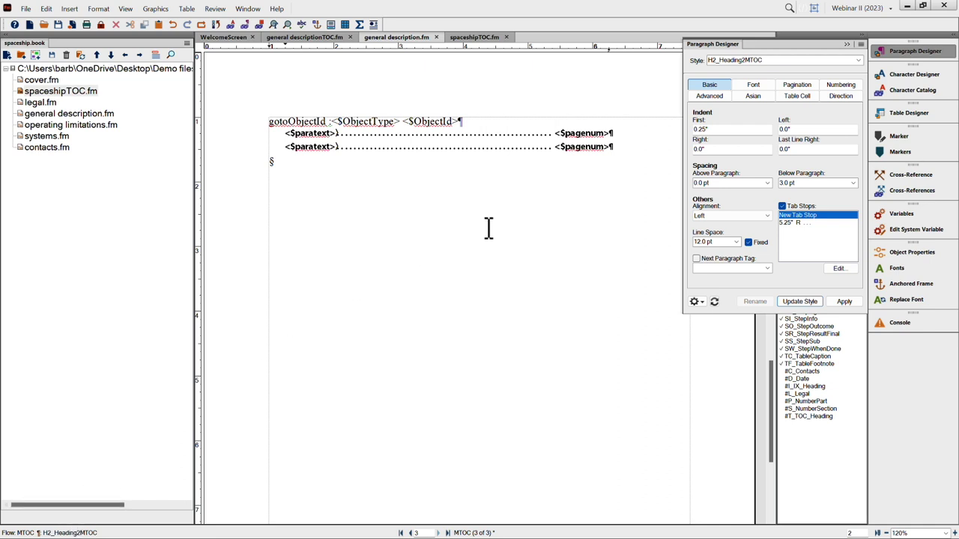
left_click(704, 129)
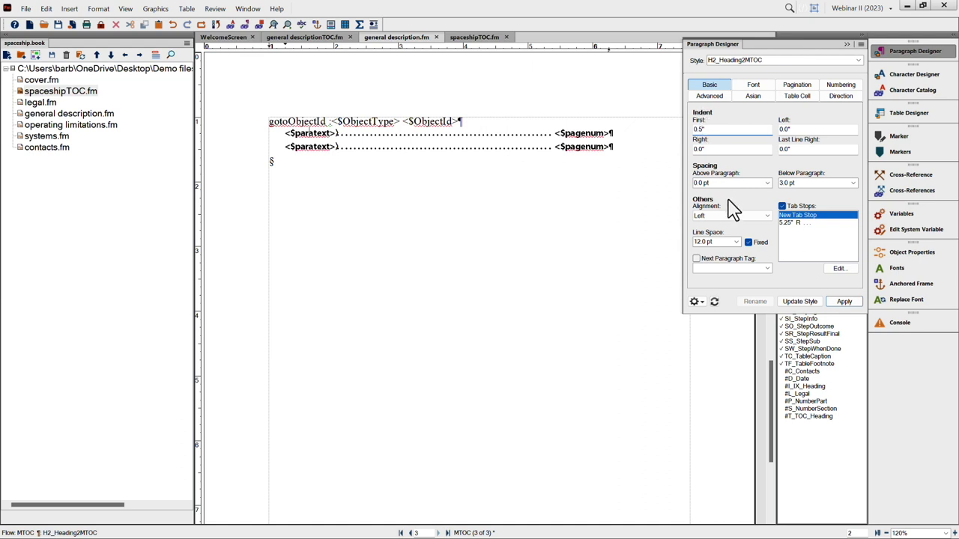
left_click(799, 303)
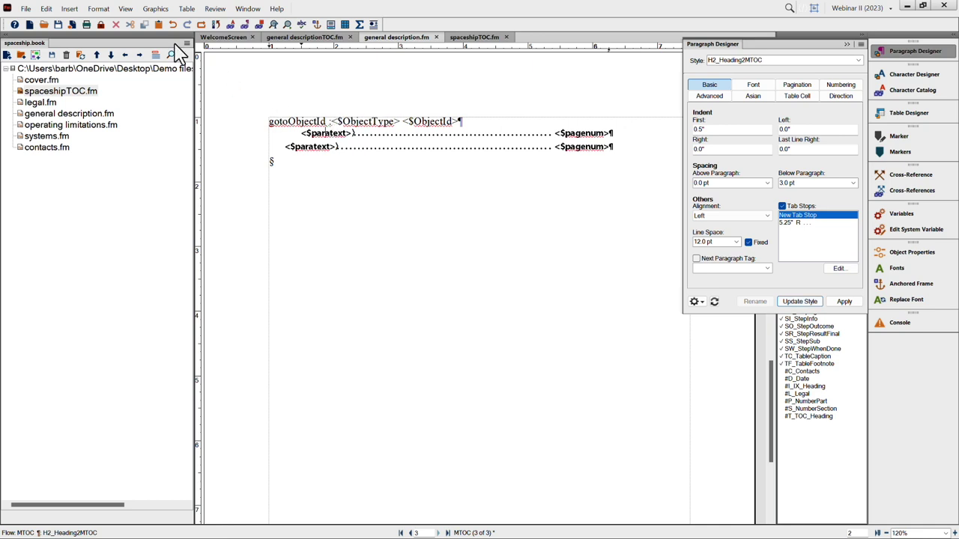
Step: Return to the body pages of general description.fm and update the mini TOC below the chapter introduction
left_click(125, 9)
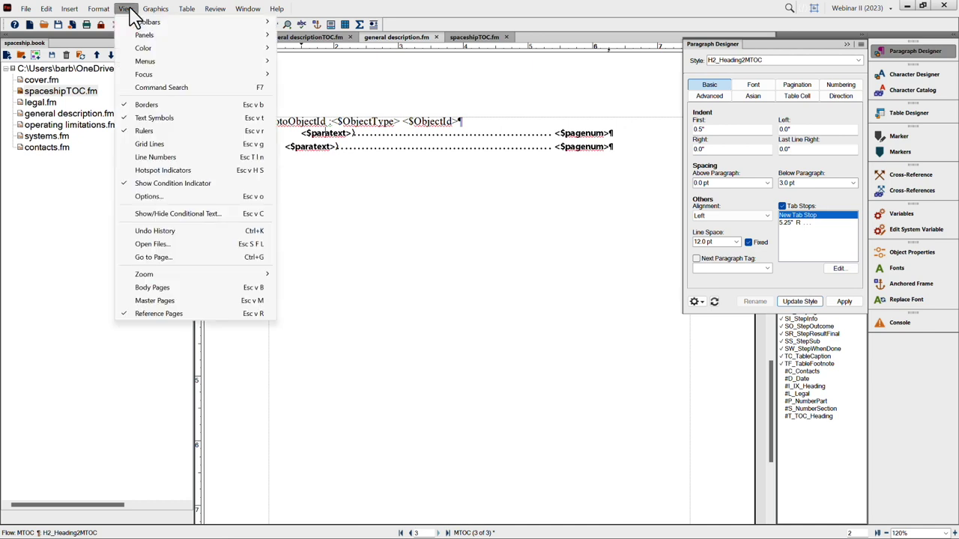
left_click(159, 288)
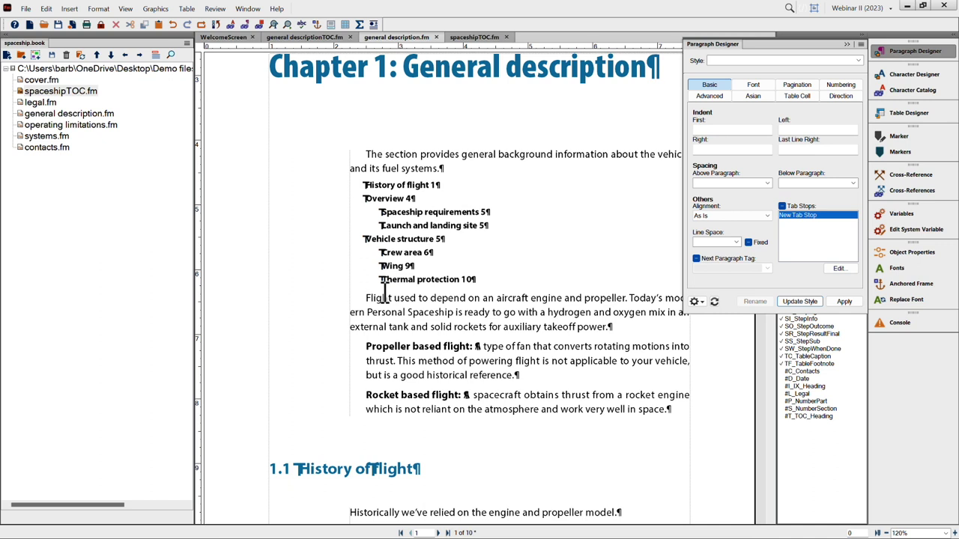
left_click(418, 246)
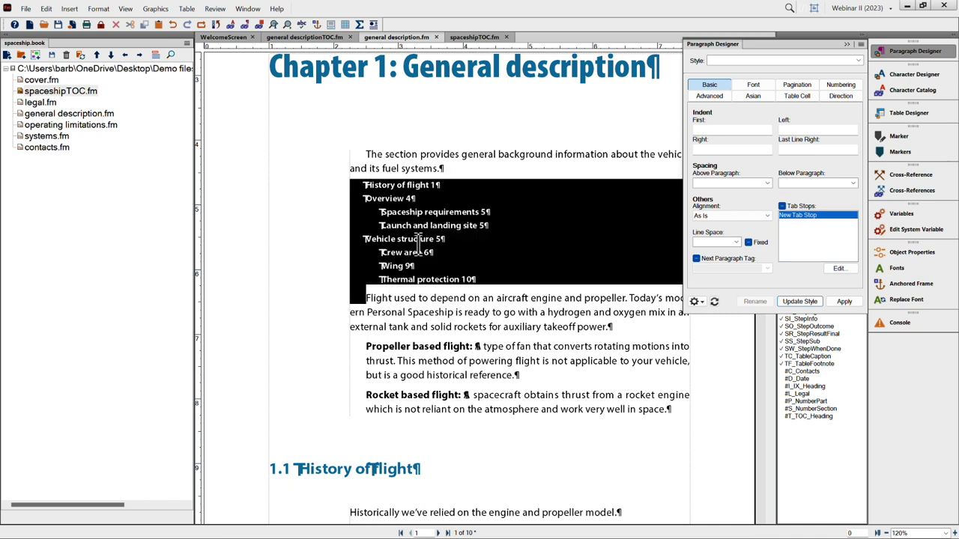
right_click(419, 247)
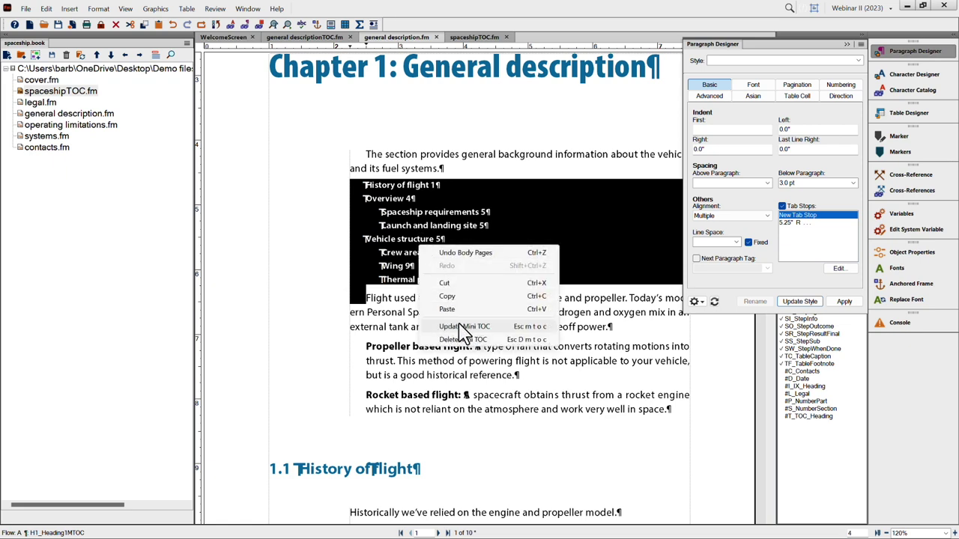
left_click(466, 328)
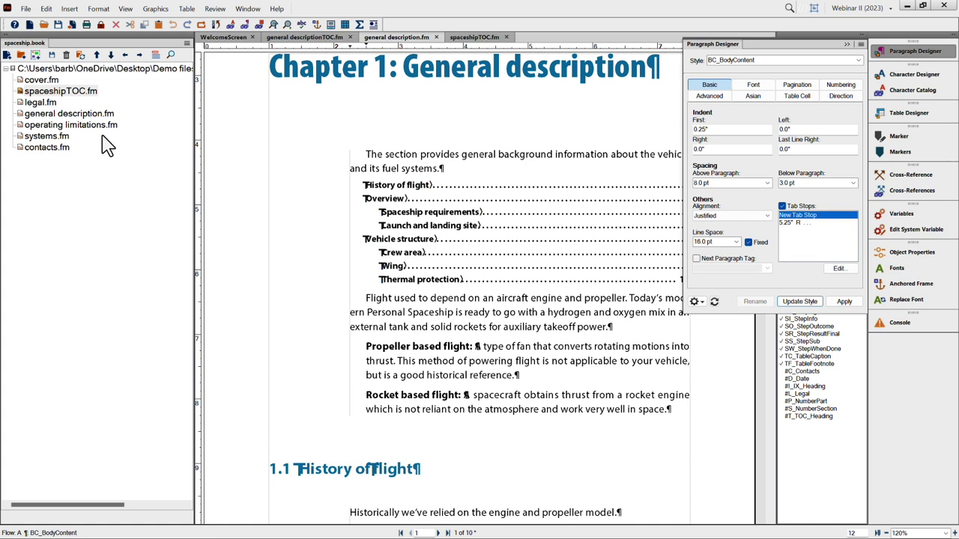
Step: Change heading 1.1 to "The Long History of flight" by adding "The Long" in front, undoing any accidental merge with the preceding paragraph
left_click(299, 468)
key("Tab")
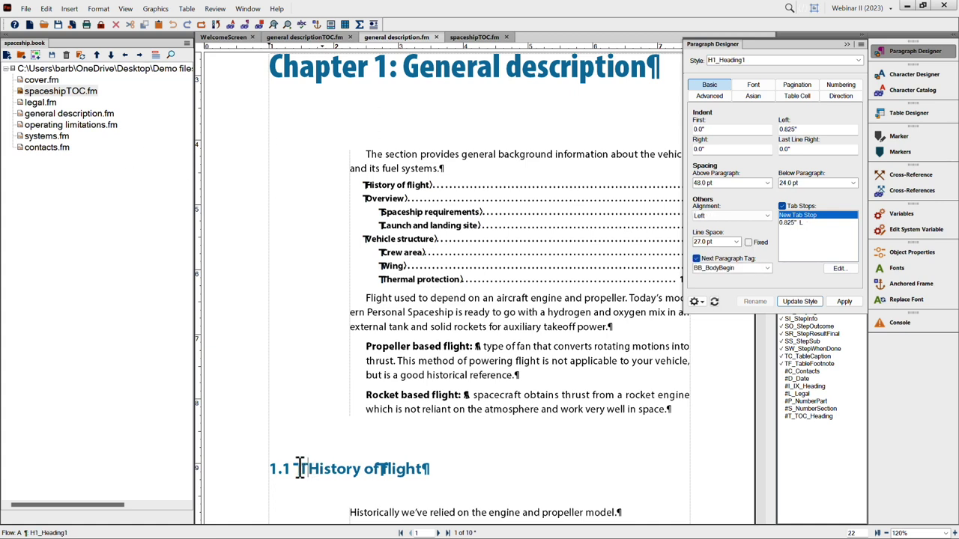
type("he ")
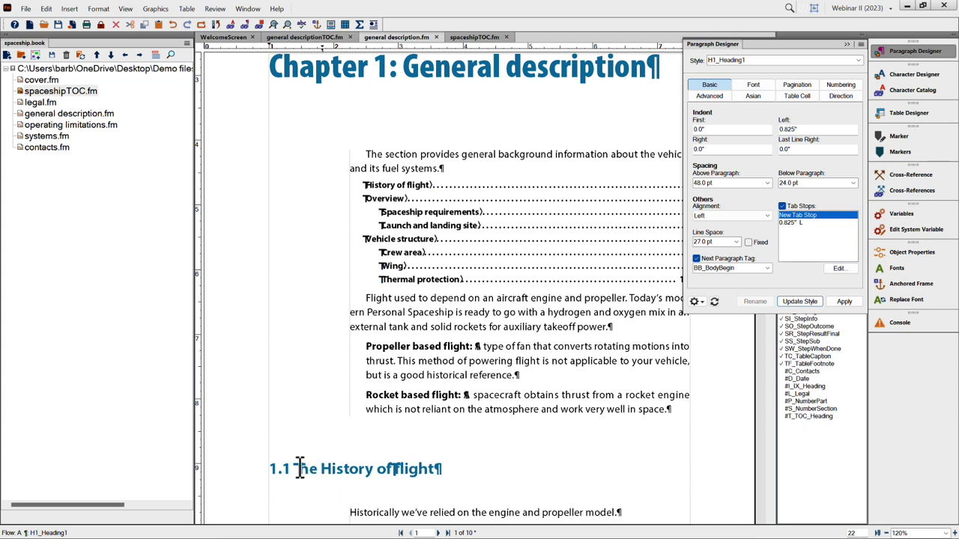
type("T")
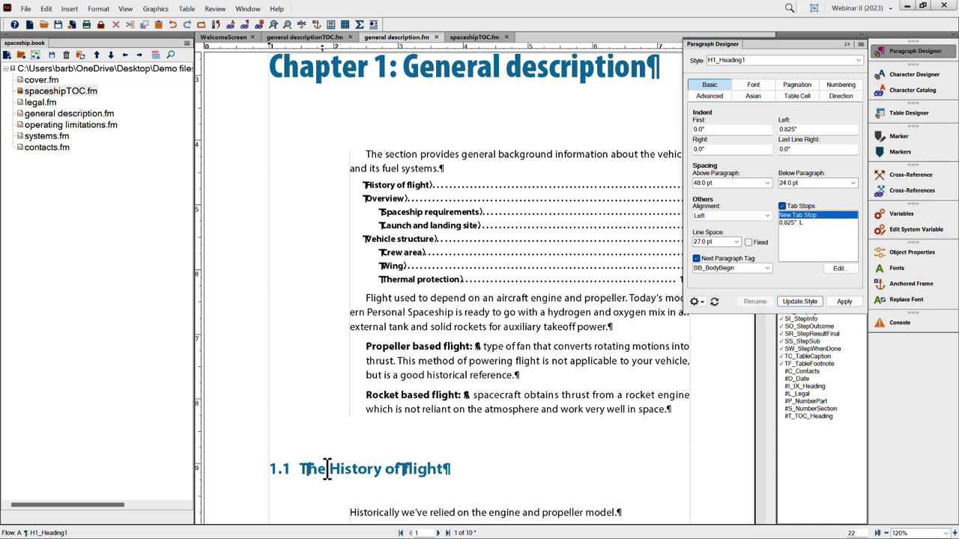
type("Lon")
key("Home")
key("BackSpace")
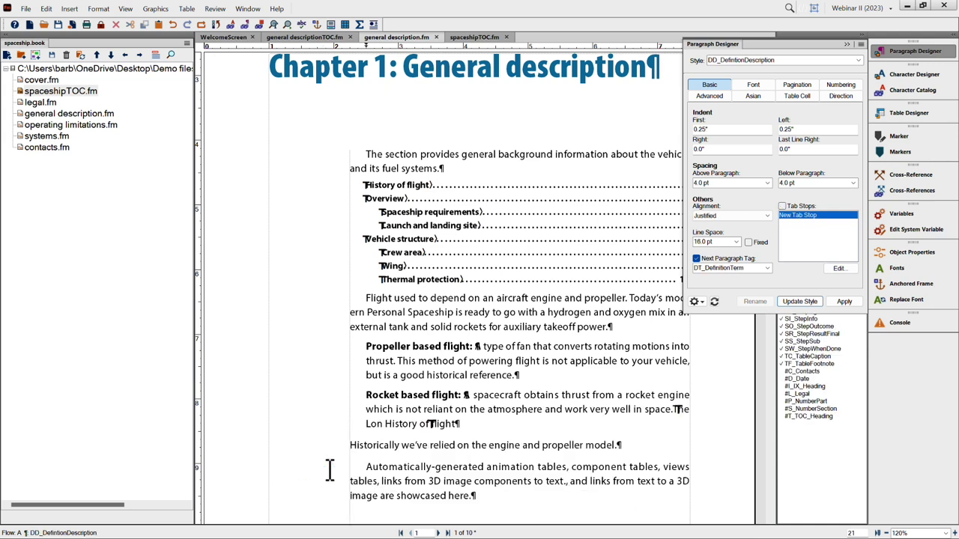
key("ctrl+z")
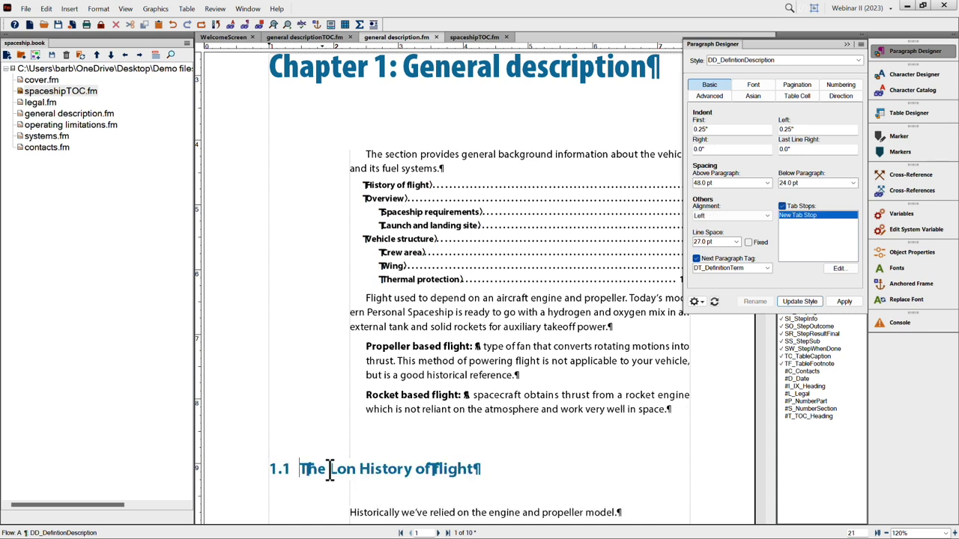
type("g")
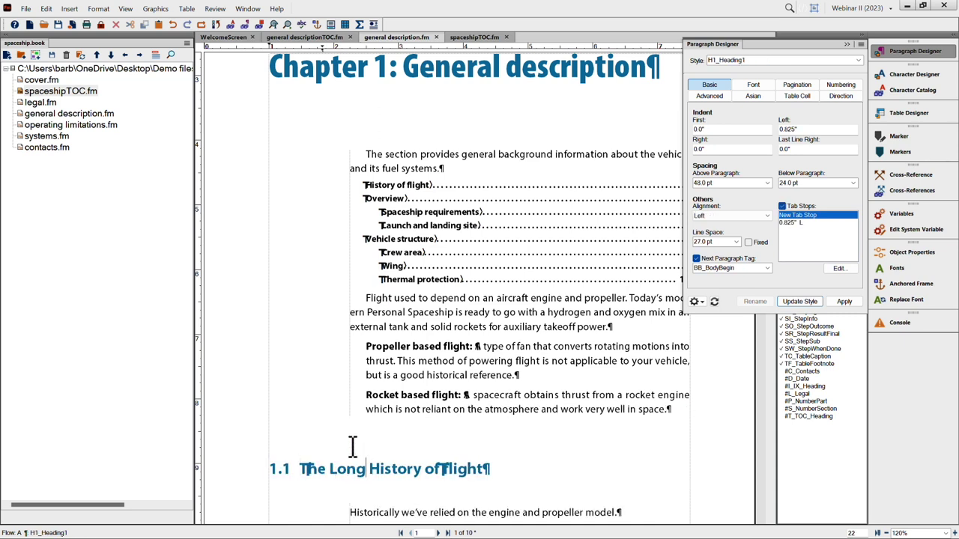
Step: Update the whole spaceship book, including numbering, cross-references, mini TOCs and the generated spaceshipTOC.fm, without applying master pages
left_click(105, 240)
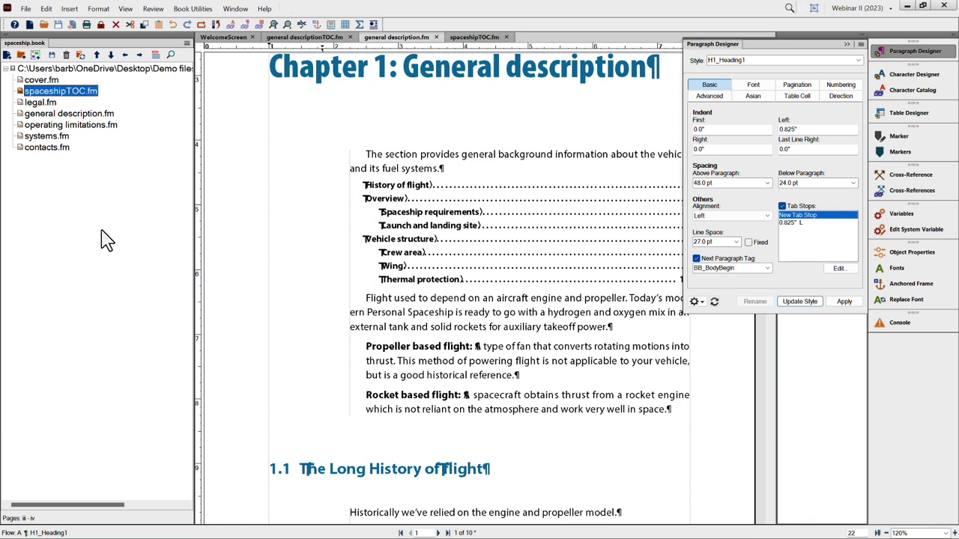
left_click(80, 56)
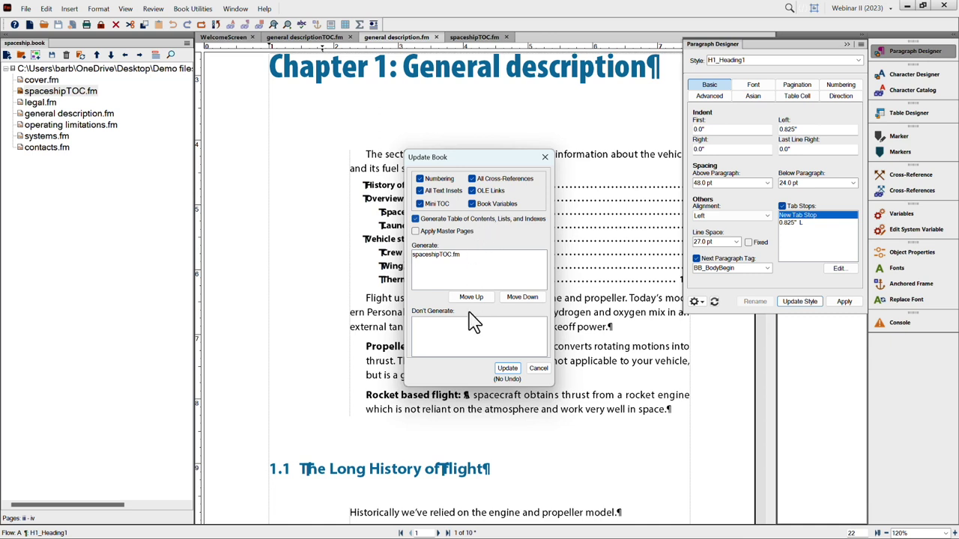
left_click(508, 370)
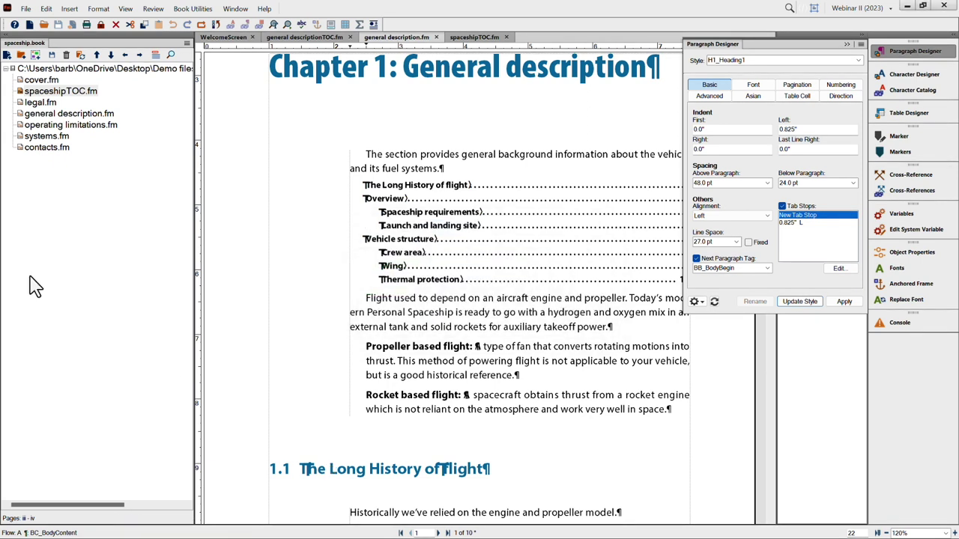
Step: Compare the section 1.1 entry in spaceshipTOC.fm, the standalone general descriptionTOC.fm and the mini TOC in general description.fm
left_click(44, 94)
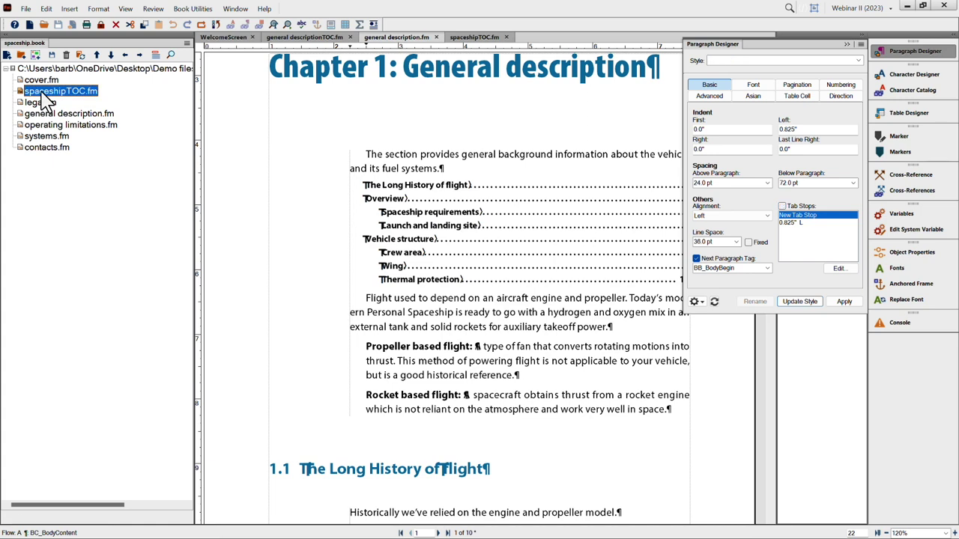
double_click(44, 94)
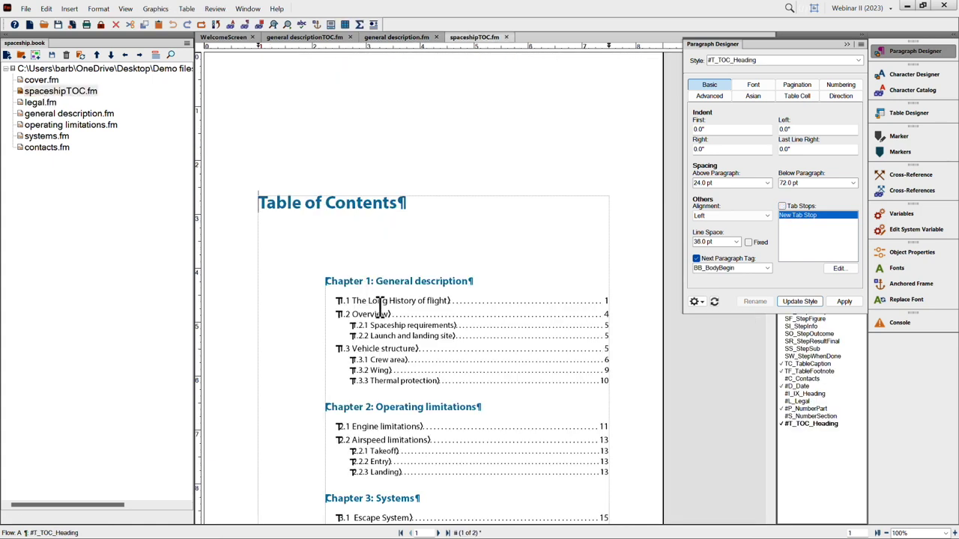
left_click(304, 37)
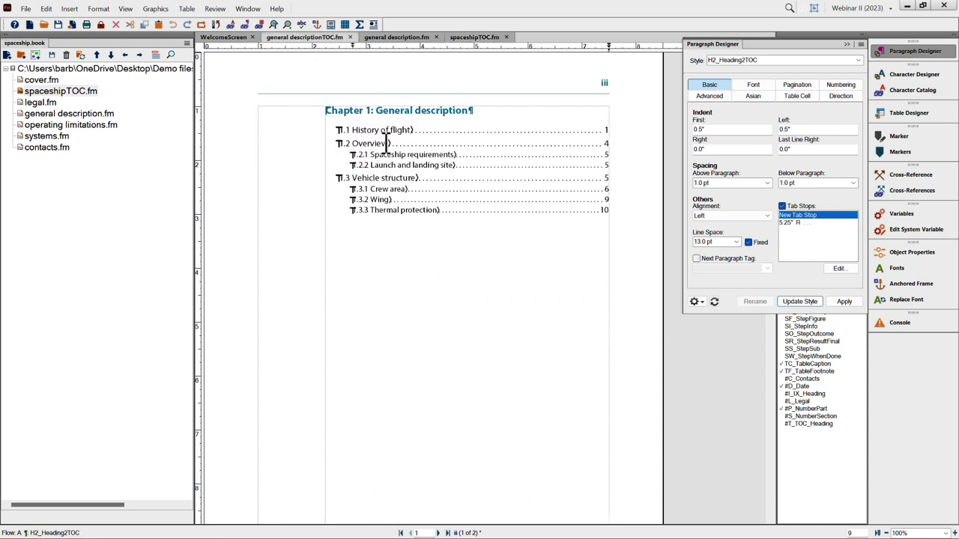
left_click(389, 39)
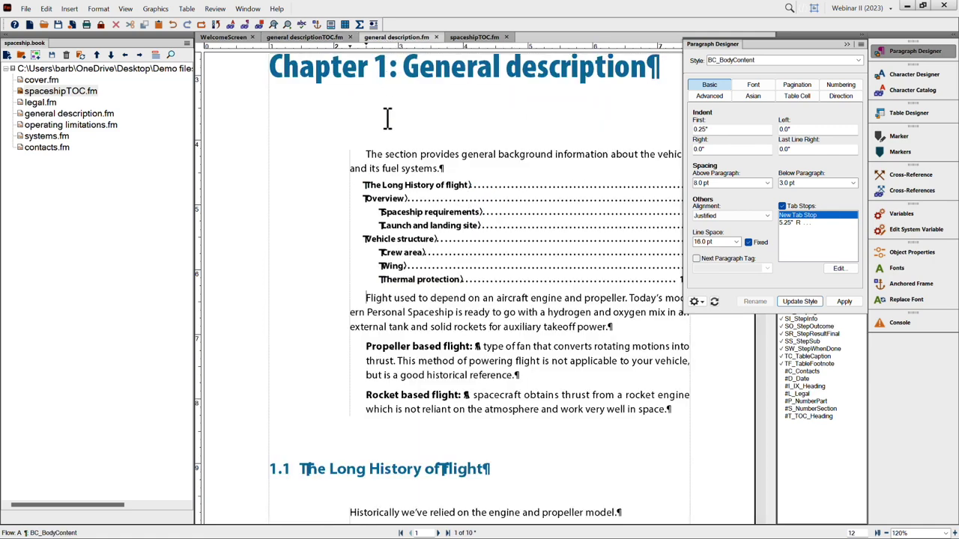
key("ctrl+Down")
key("ctrl+Down")
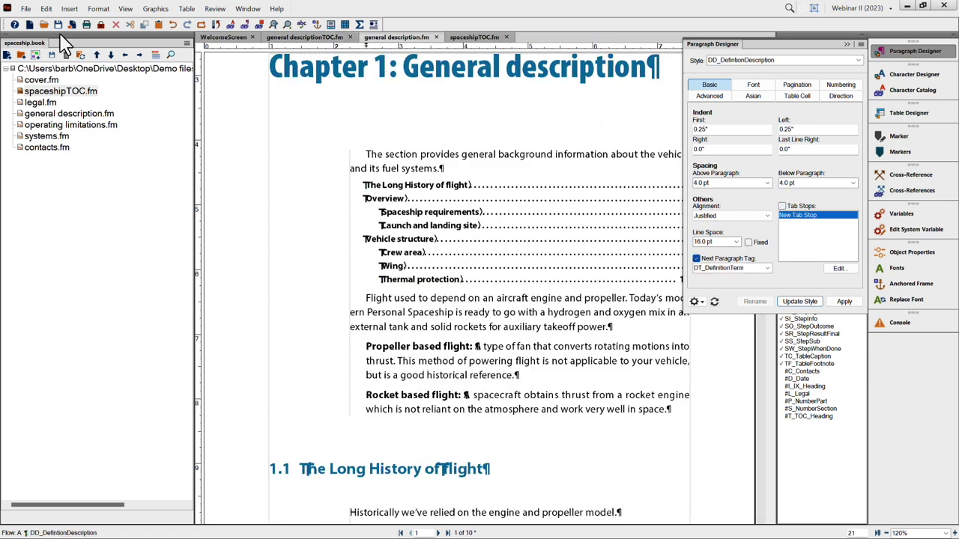
left_click(70, 9)
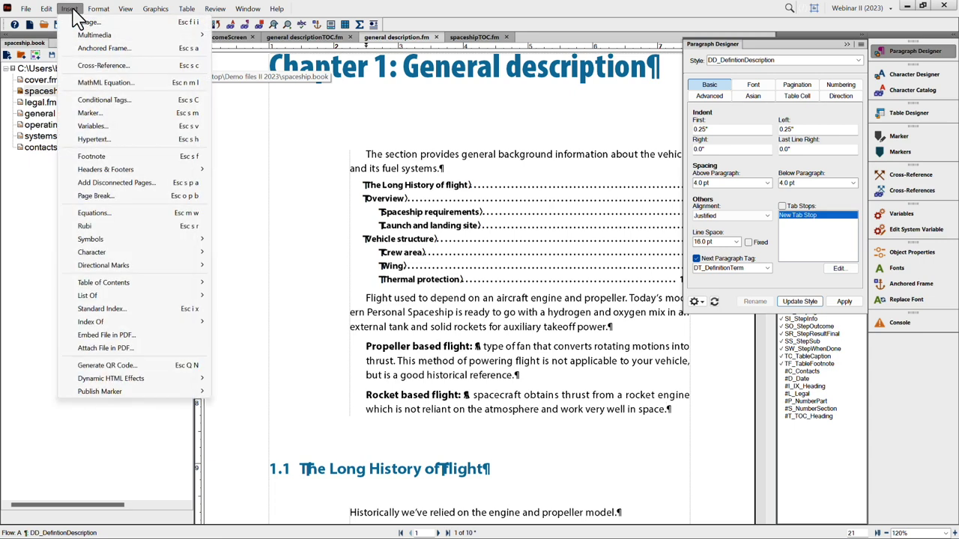
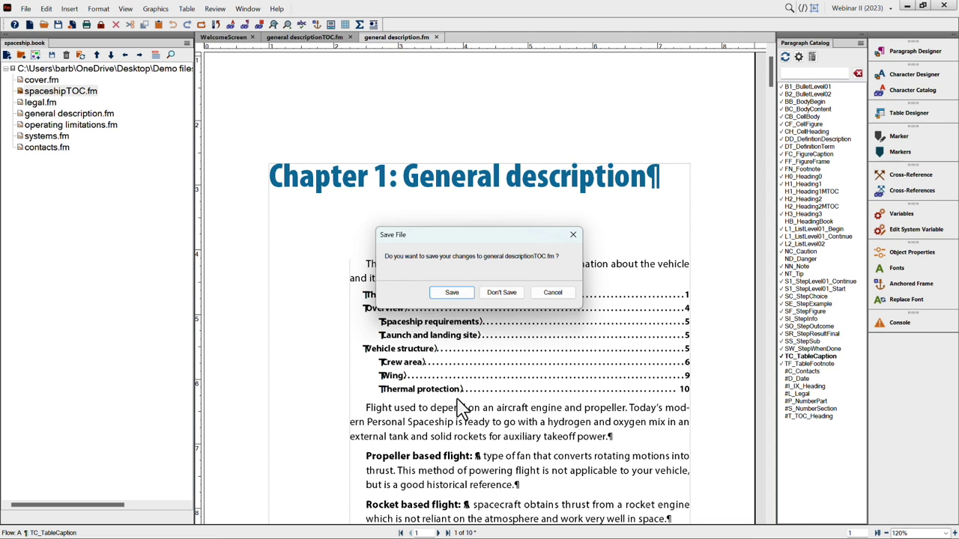
Step: Save the changes to general descriptionTOC.fm while closing it
left_click(452, 293)
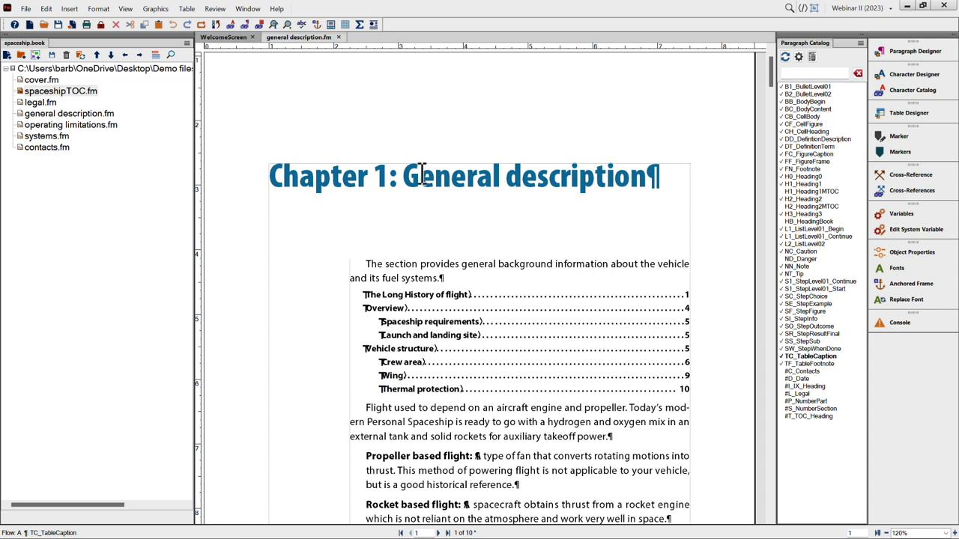
Step: Check which paragraph tags the Figure 1.1 caption on page 2 and the Table 1.1 caption on page 3 use
left_click(439, 533)
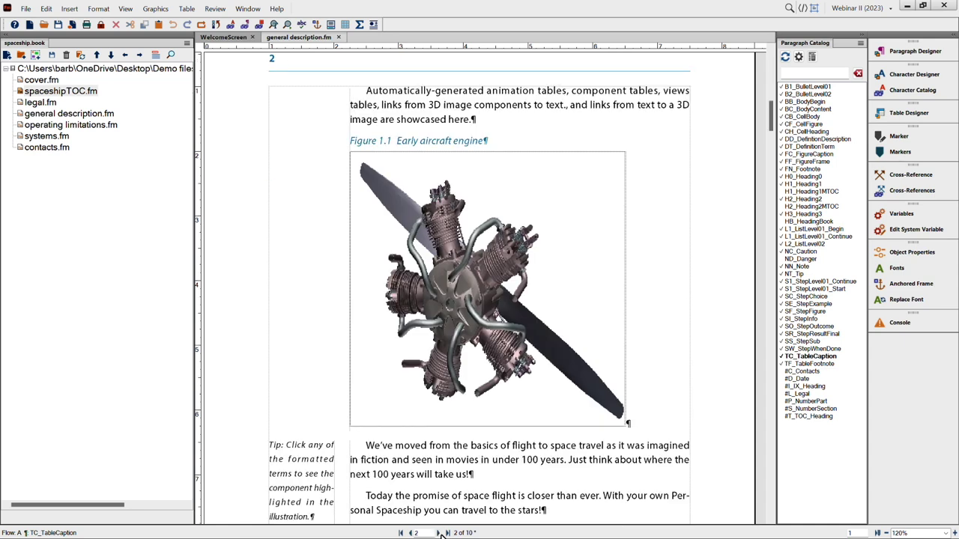
left_click(406, 141)
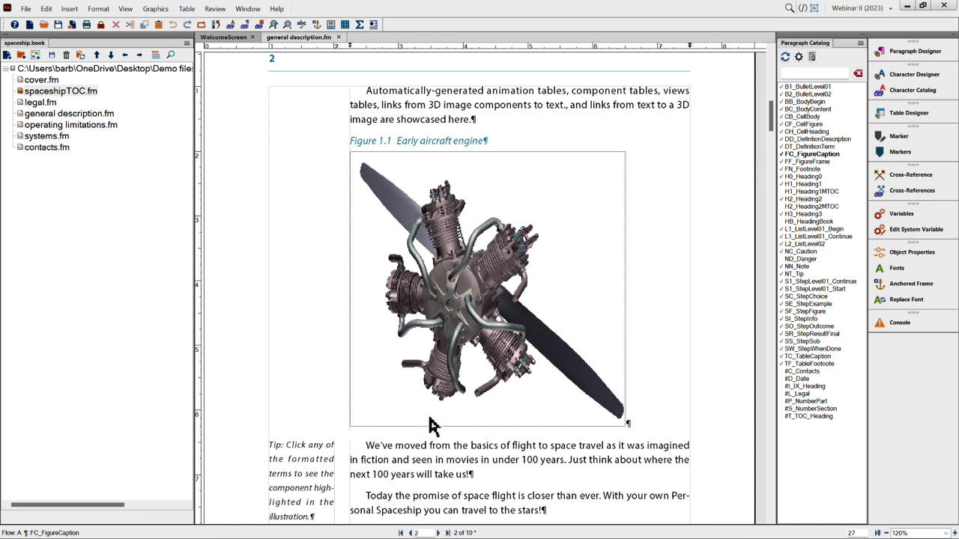
left_click(442, 533)
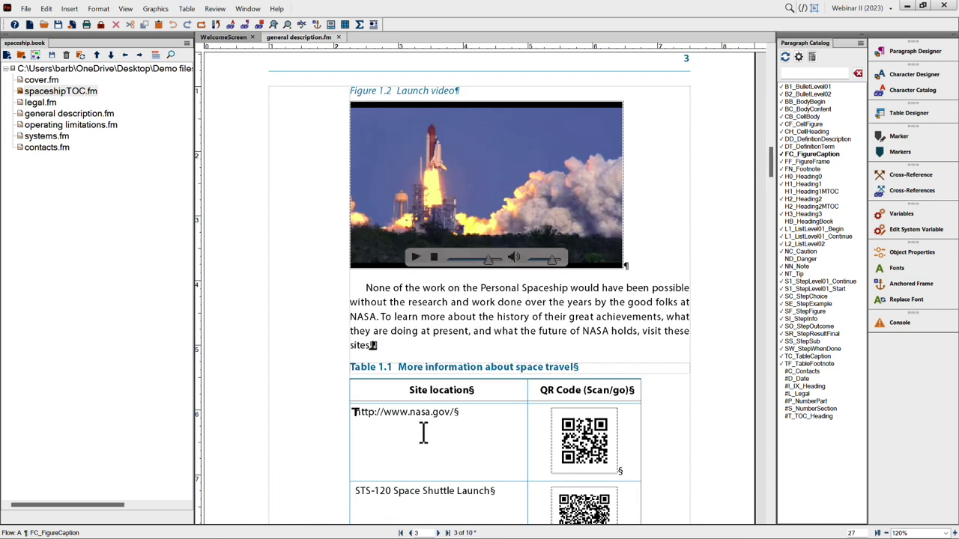
left_click(410, 368)
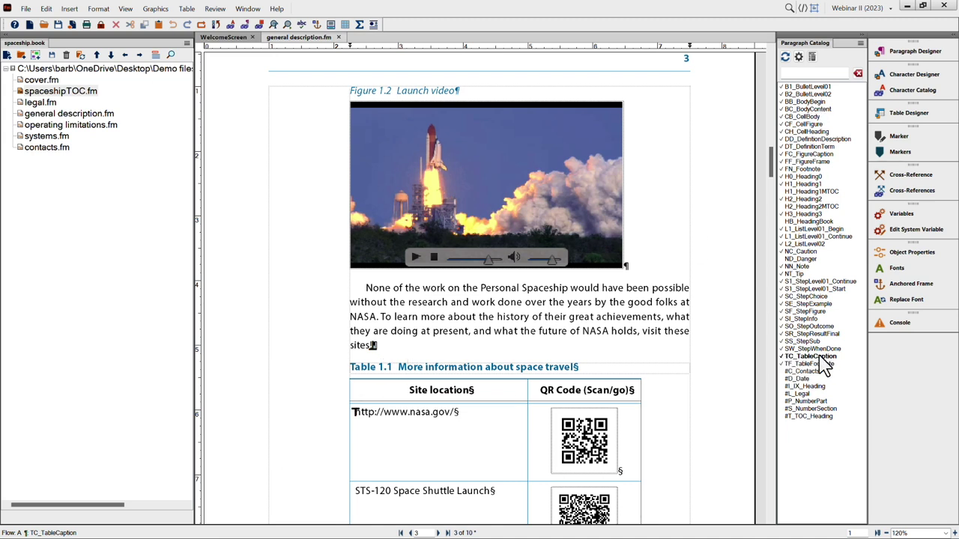
left_click(575, 323)
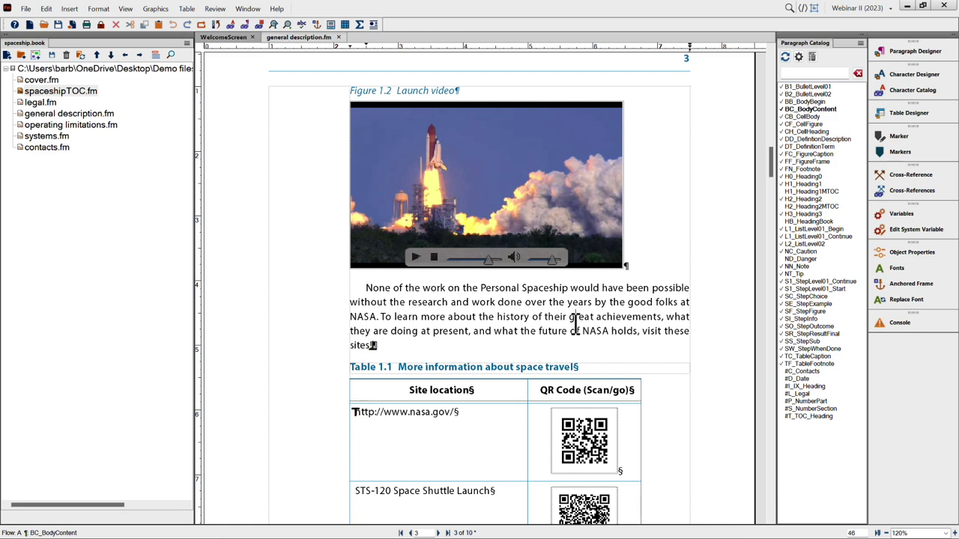
Step: In File Explorer, move all five FrameMaker files from the generated files folder into Demo files II 2023, and return to FrameMaker
key("alt+Tab")
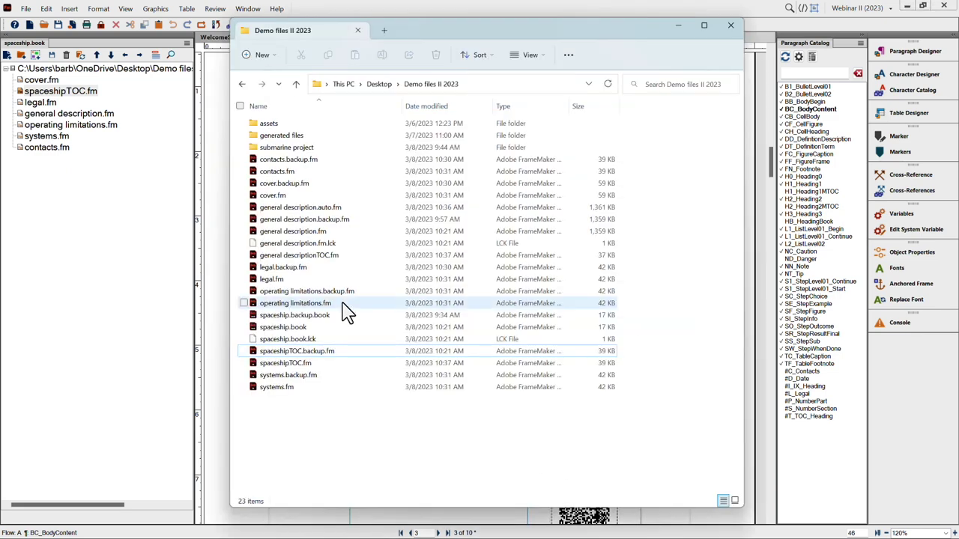
left_click(284, 139)
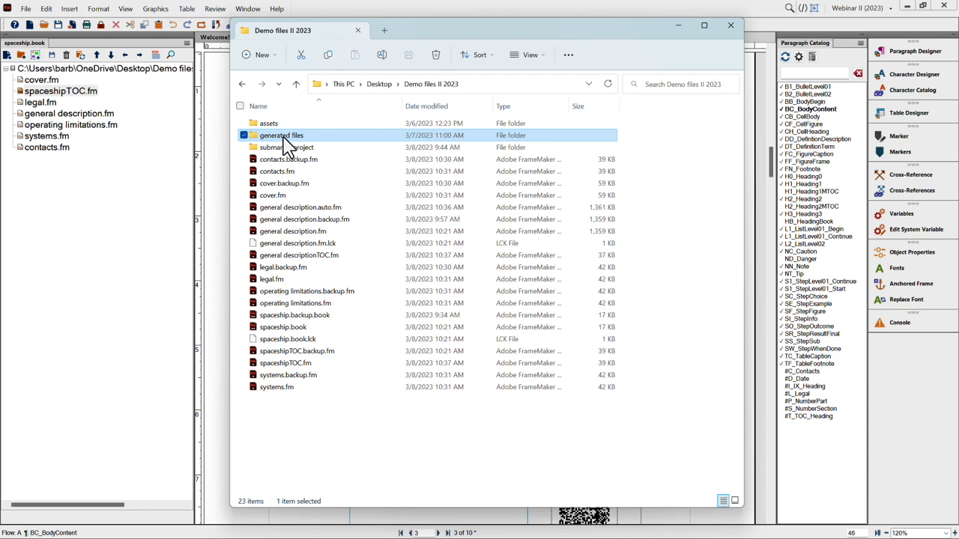
double_click(284, 139)
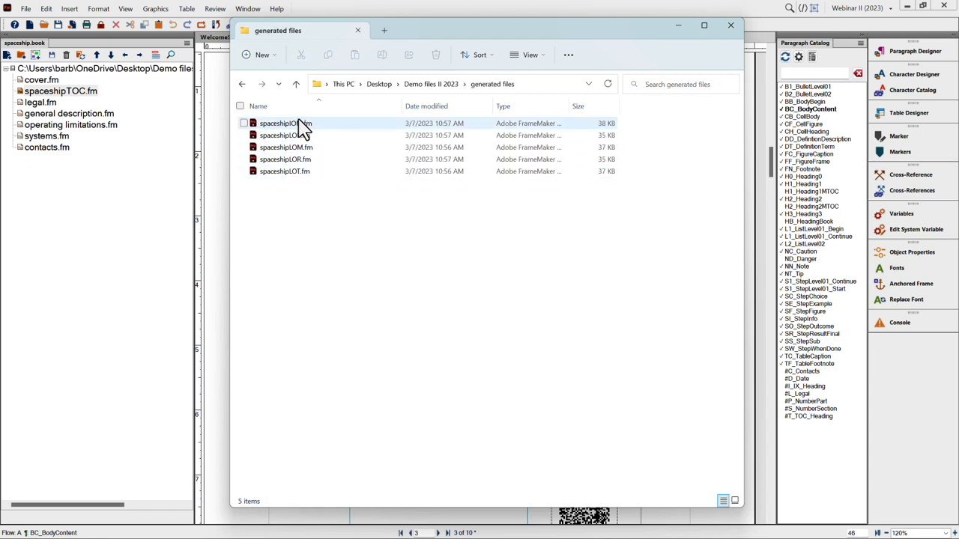
left_click(279, 125)
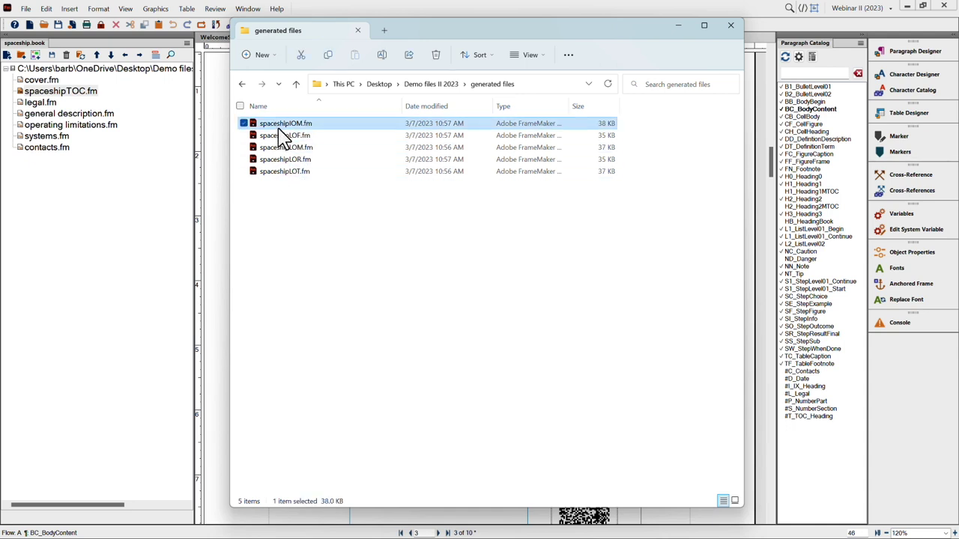
left_click(284, 172, "shift")
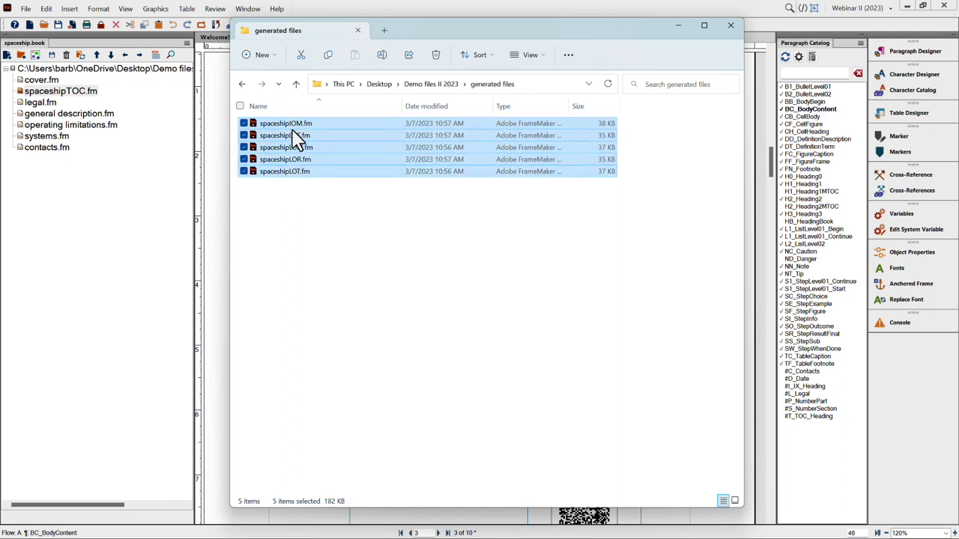
left_click_drag(322, 134, 419, 95)
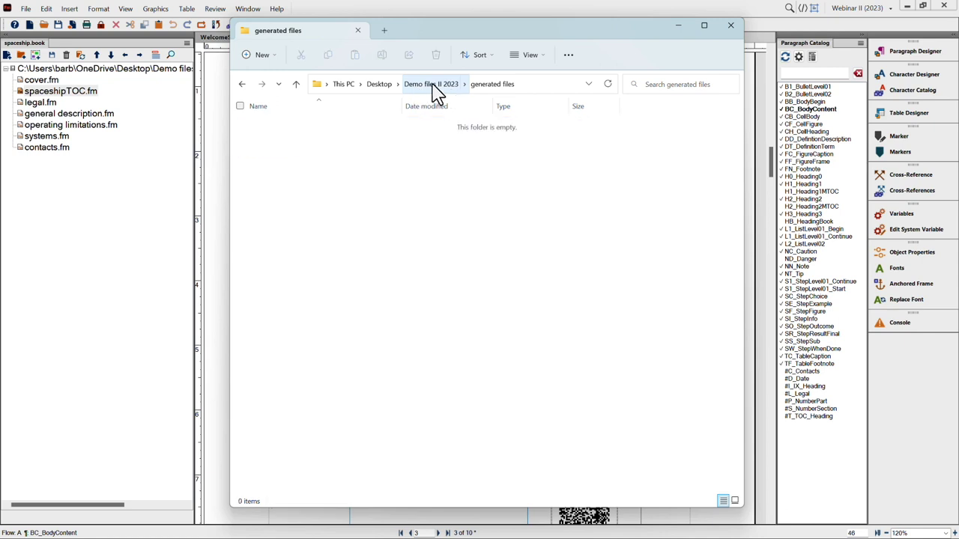
left_click(432, 84)
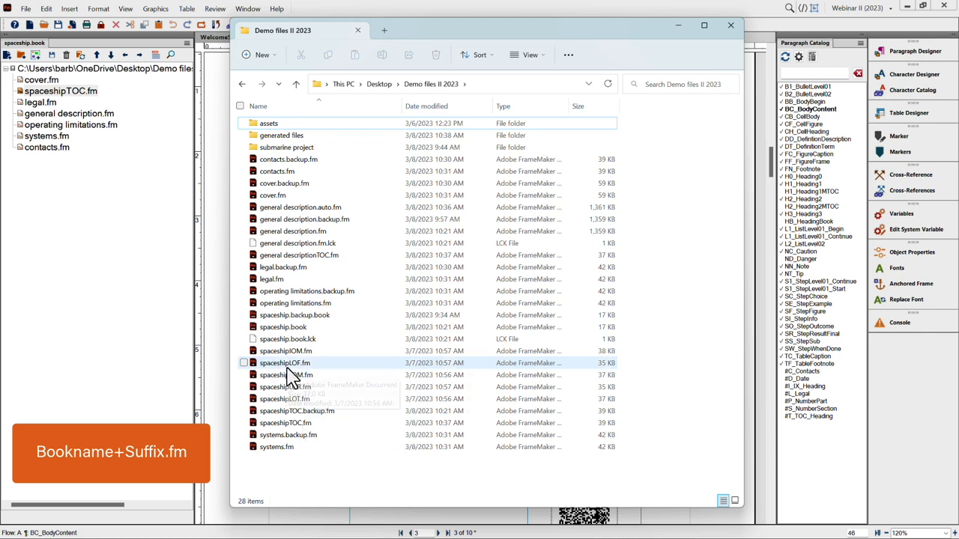
left_click(217, 352)
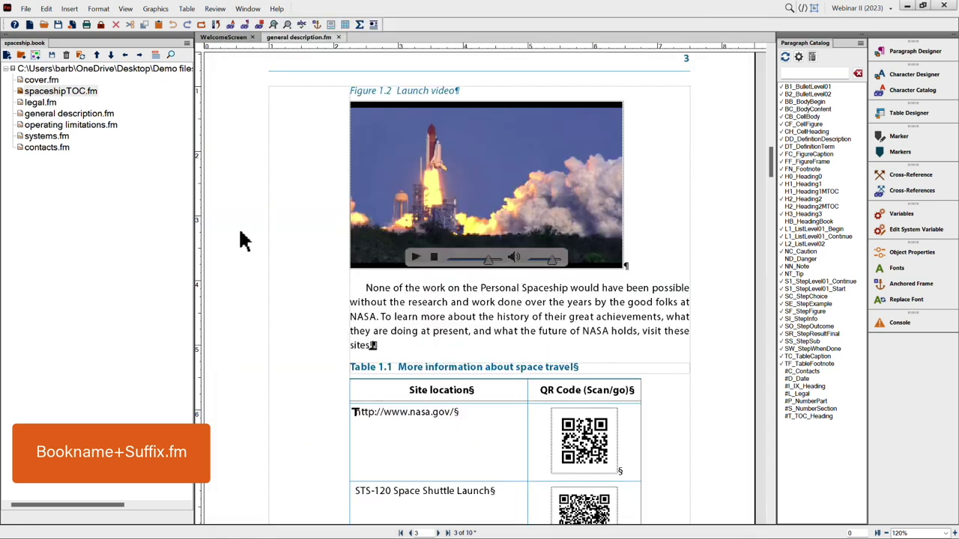
Step: Add a list of figures before legal.fm that includes the FC_FigureCaption tag with hypertext links, and update the book to generate it
left_click(45, 105)
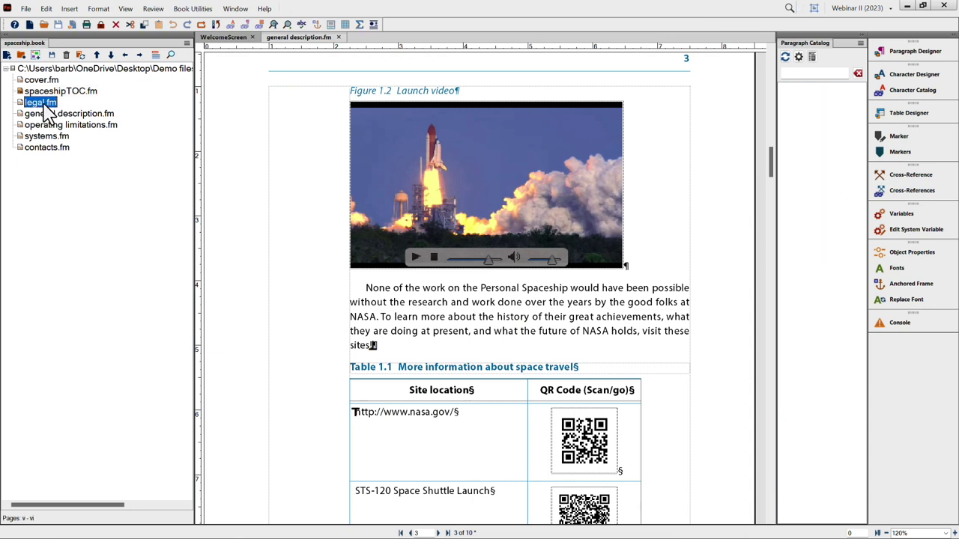
left_click(69, 10)
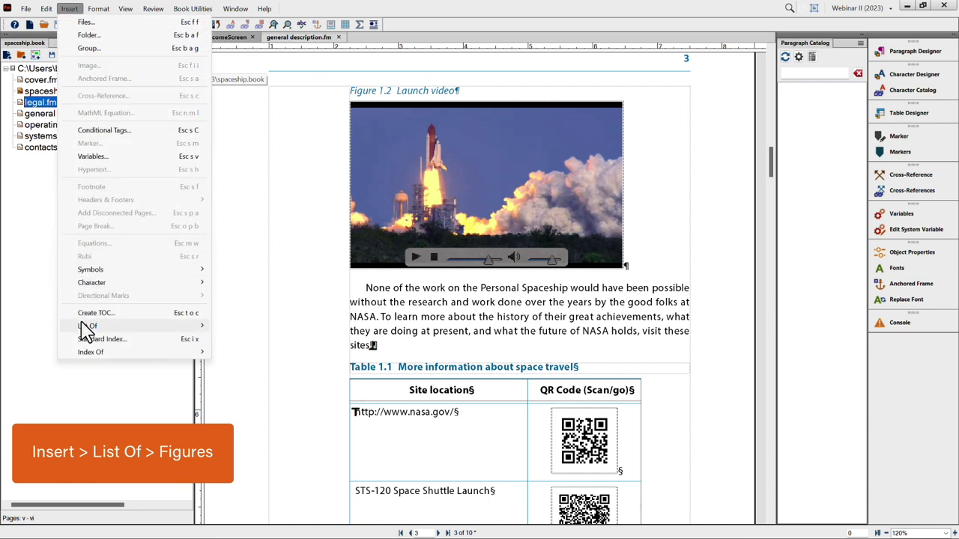
mouse_move(84, 329)
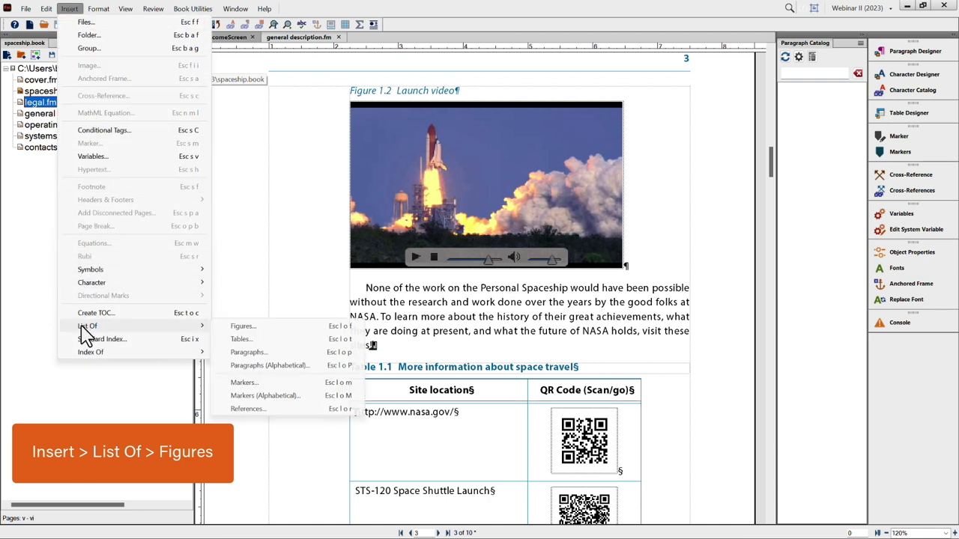
left_click(243, 328)
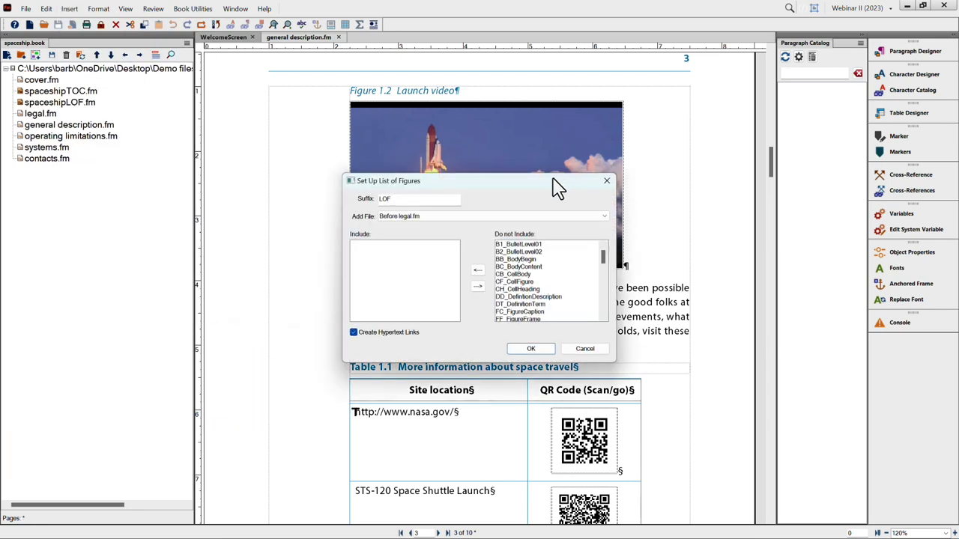
left_click_drag(554, 183, 430, 101)
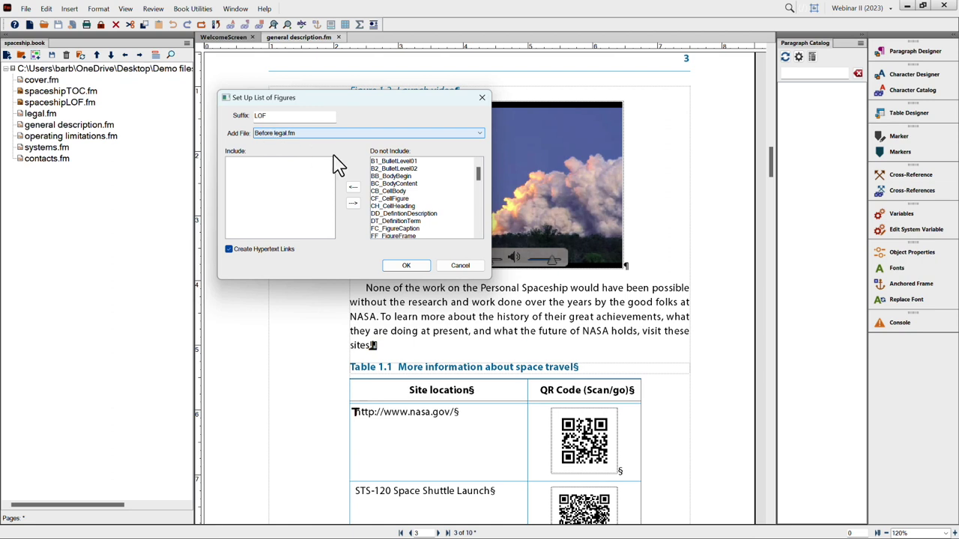
double_click(395, 229)
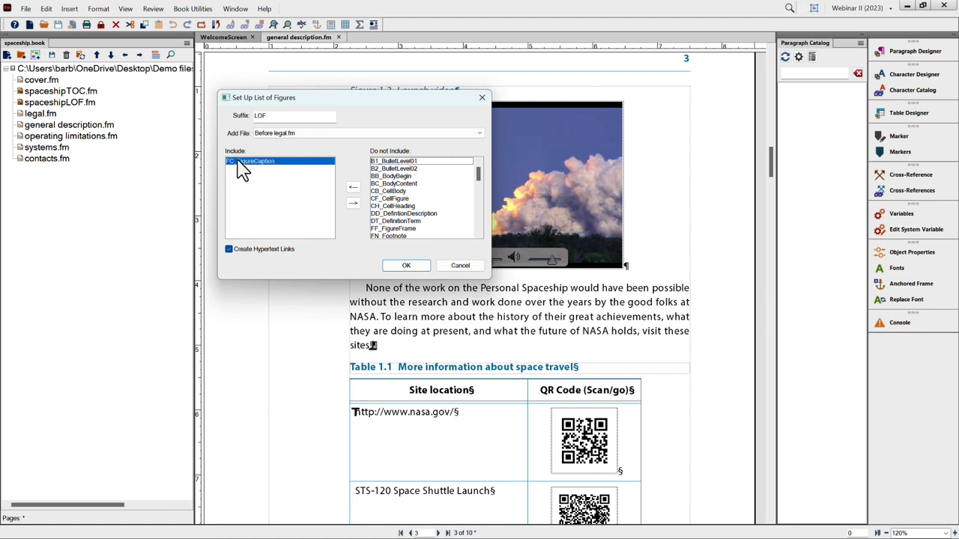
left_click(405, 267)
left_click(508, 368)
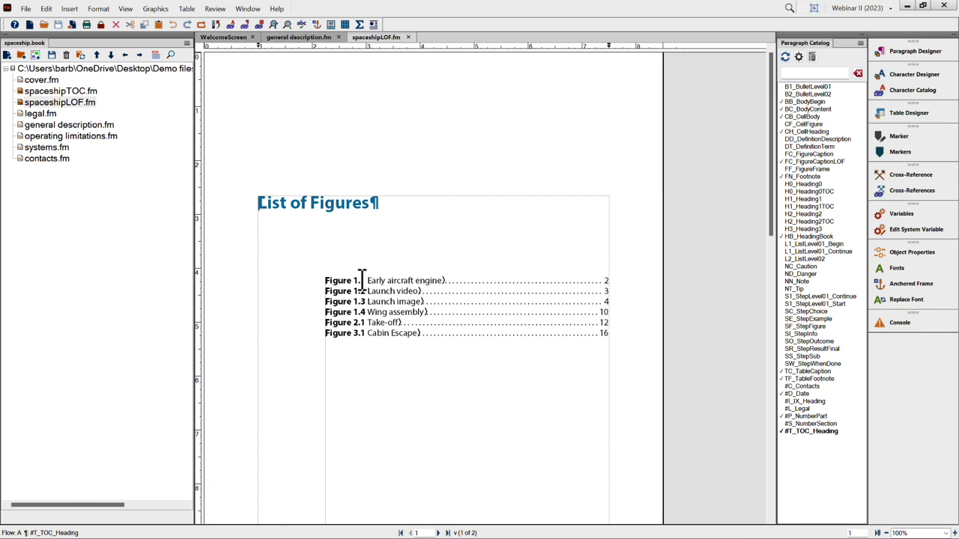
Step: Examine the FC_FigureCaptionLOF formatting line on the LOF reference page of spaceshipLOF.fm, and return to the body pages
left_click(125, 9)
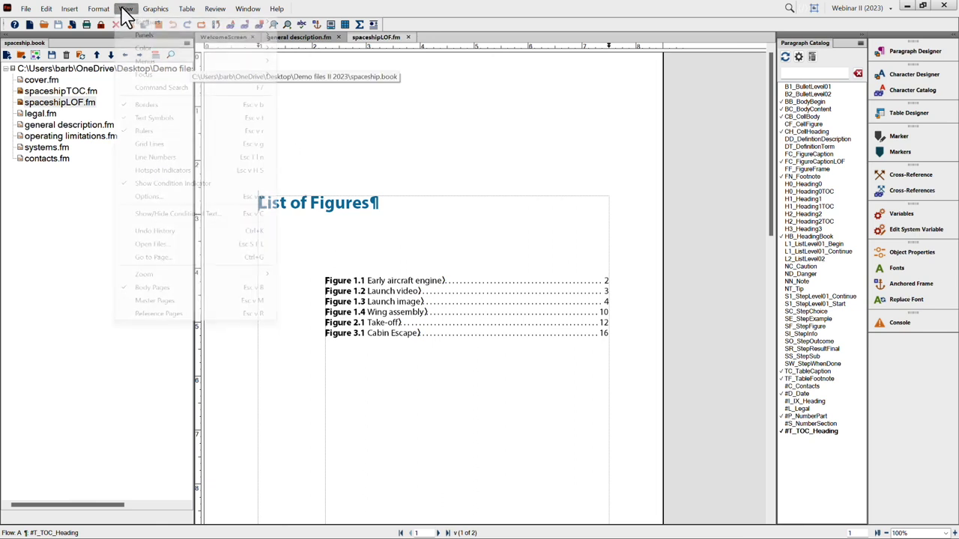
left_click(158, 314)
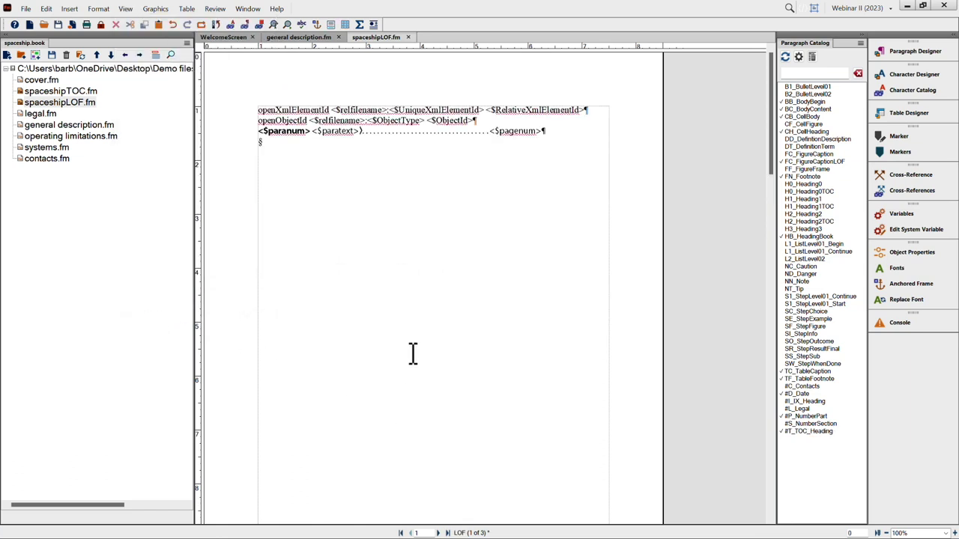
left_click(286, 132)
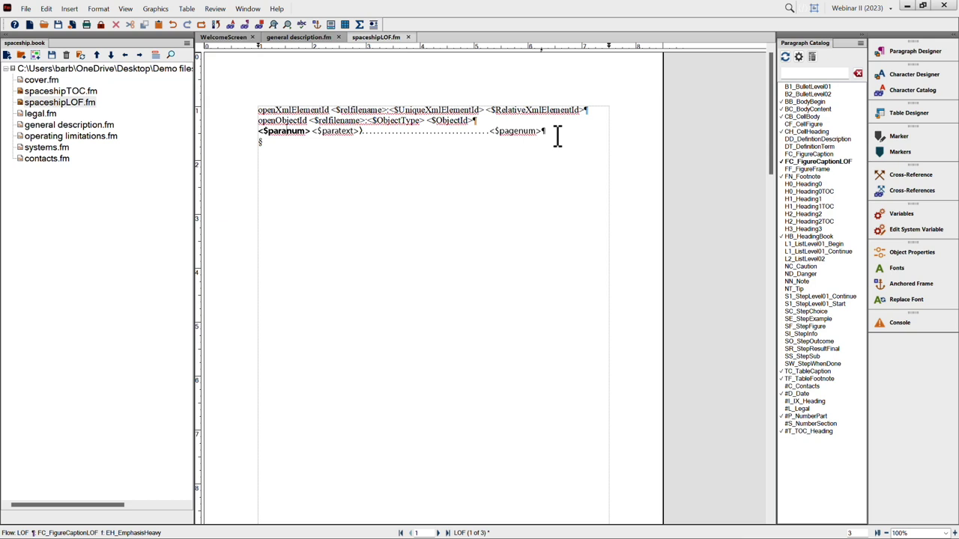
left_click(125, 9)
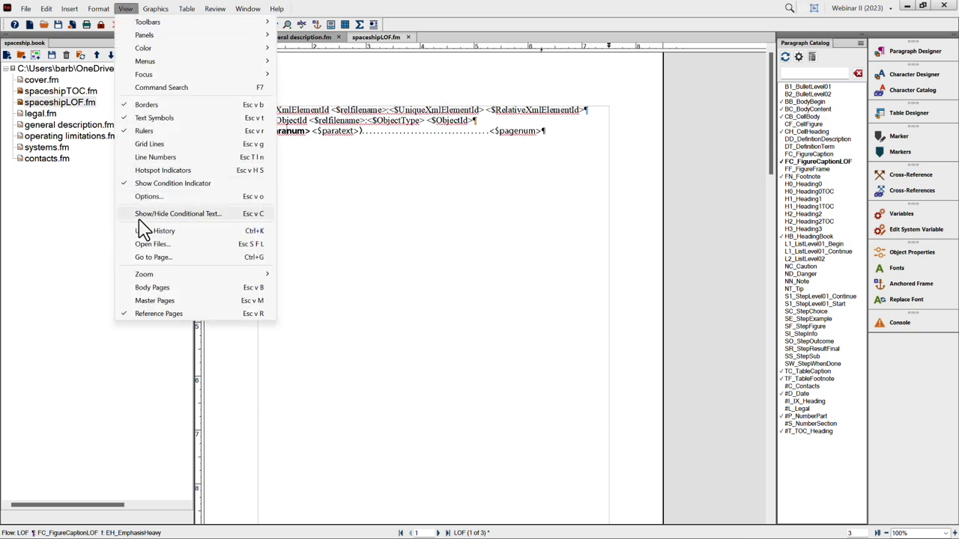
left_click(149, 288)
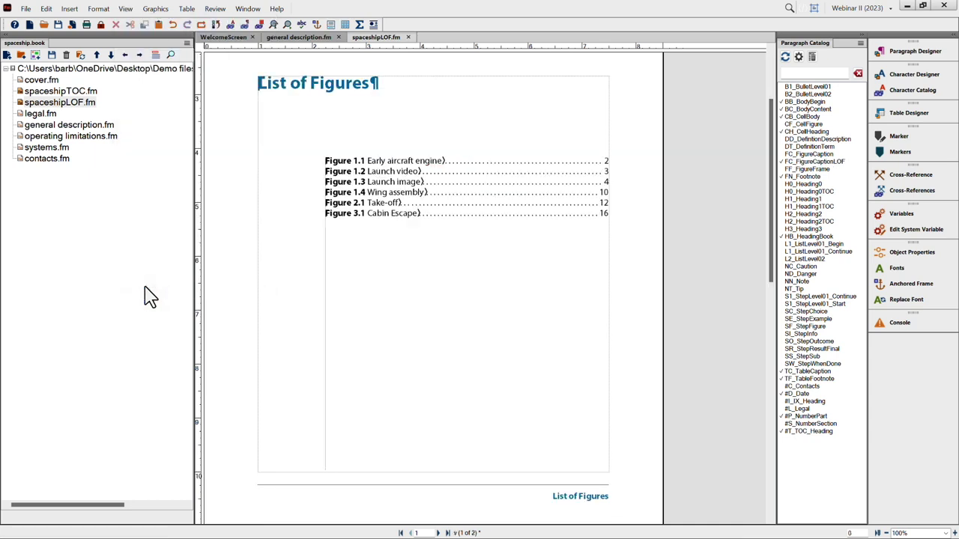
left_click(26, 9, "shift")
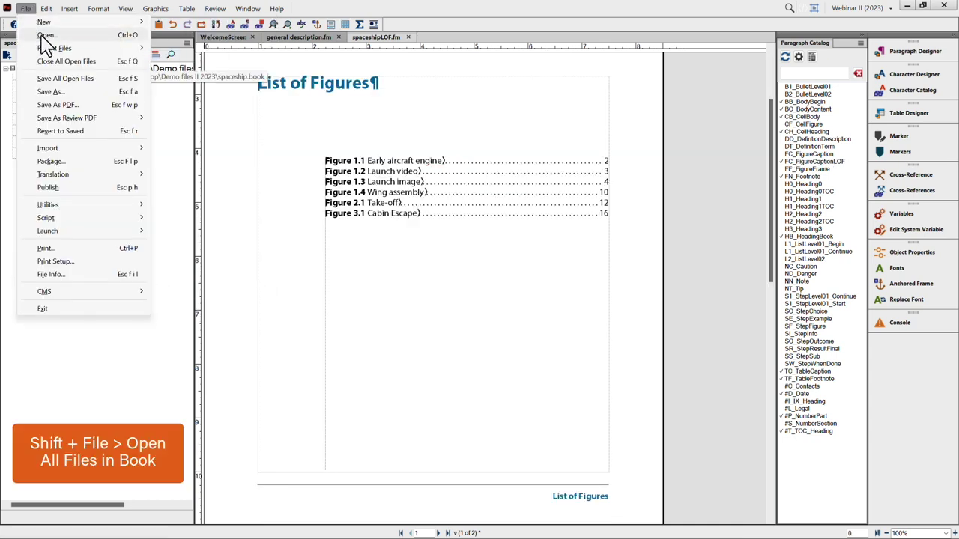
left_click(44, 36)
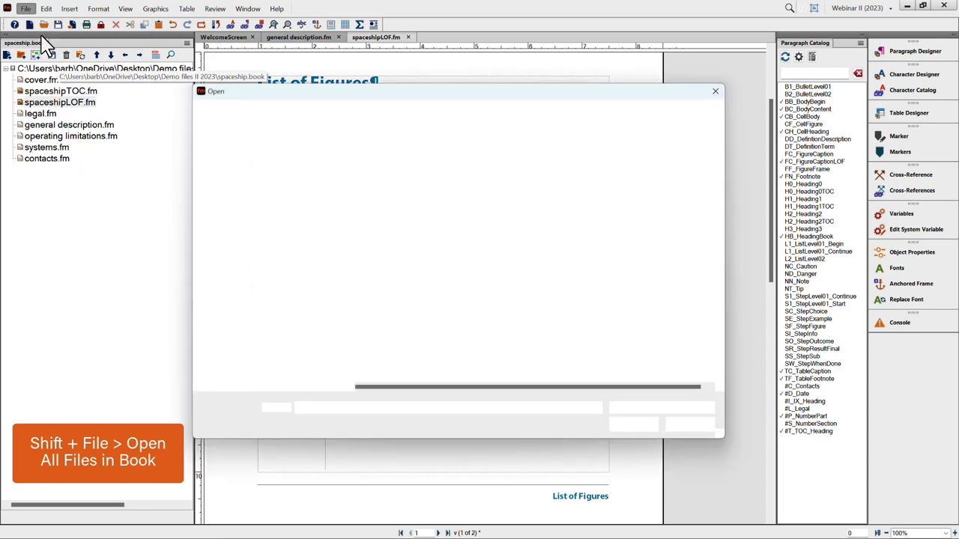
left_click(690, 426)
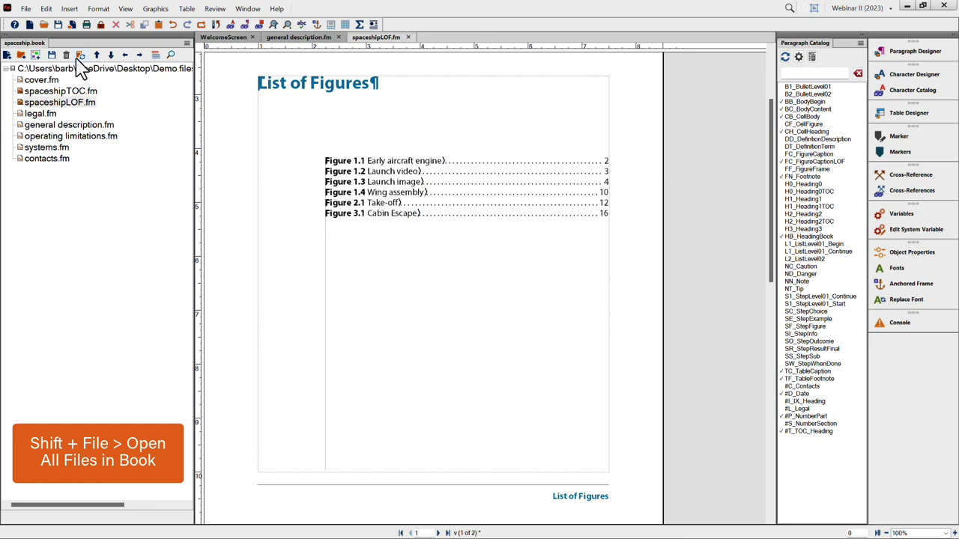
Step: Open all files in the spaceship book
left_click(59, 199)
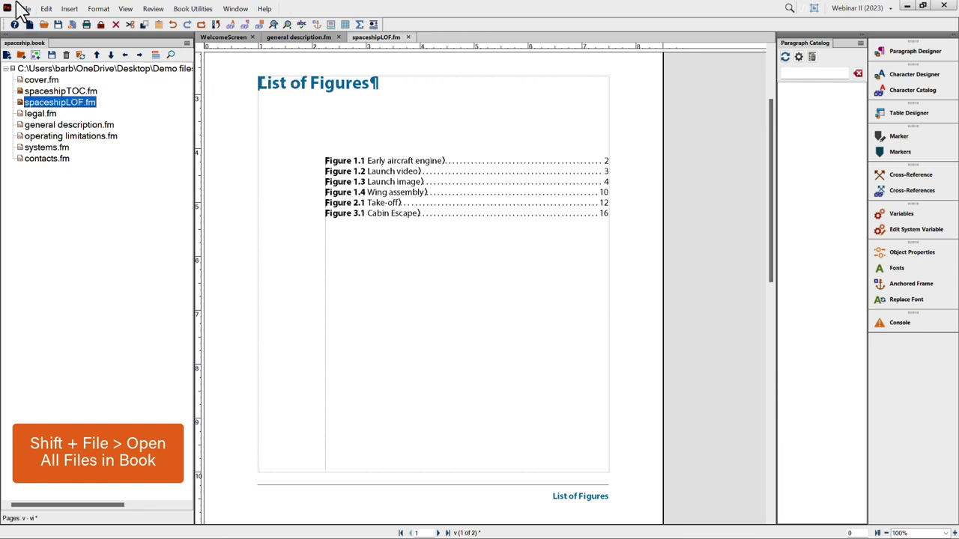
left_click(26, 9, "shift")
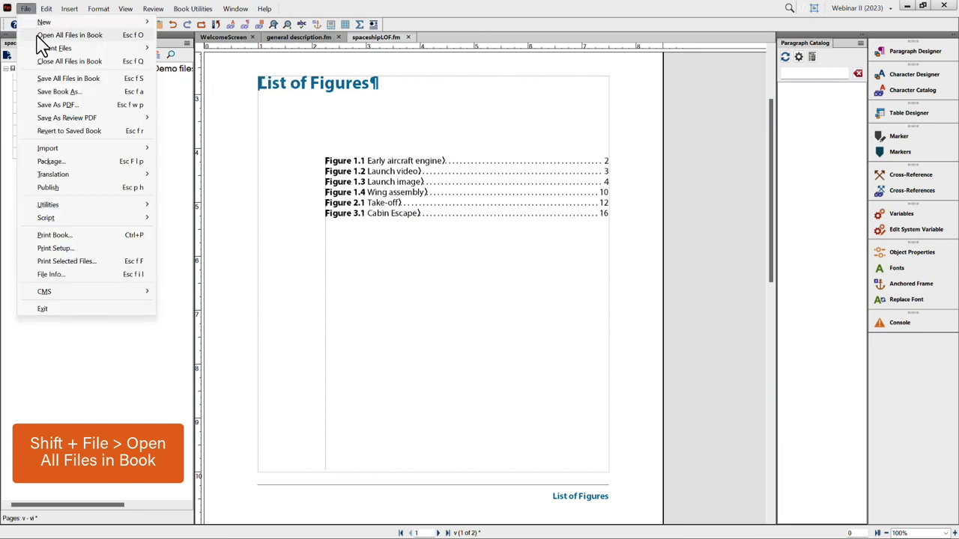
left_click(41, 35)
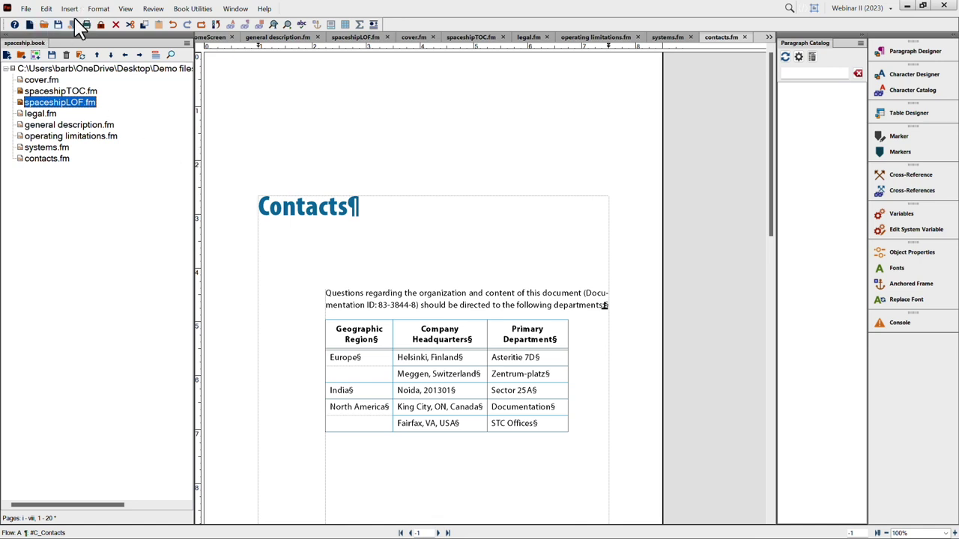
Step: Add a list of tables before legal.fm that includes the TC_TableCaption tag with hypertext links, and update the book to generate it
left_click(46, 115)
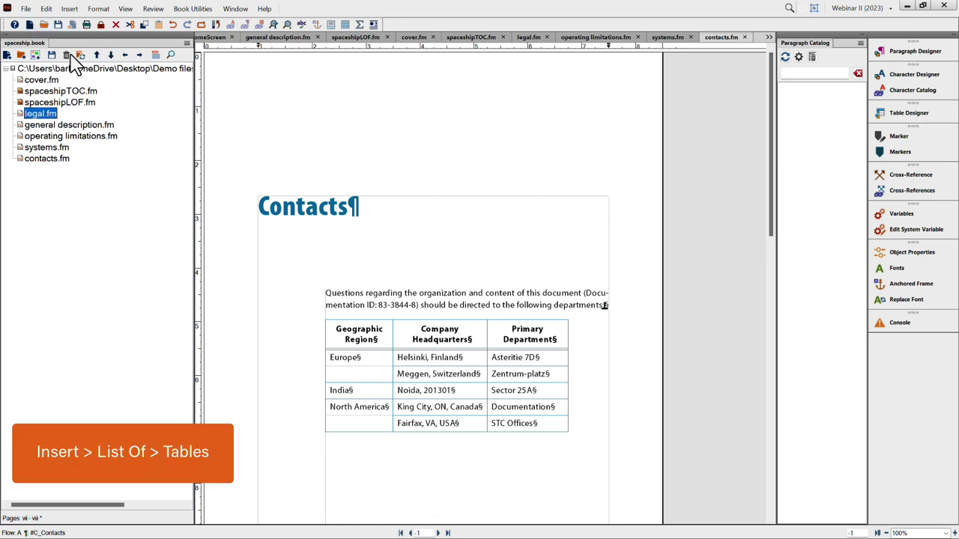
left_click(69, 9)
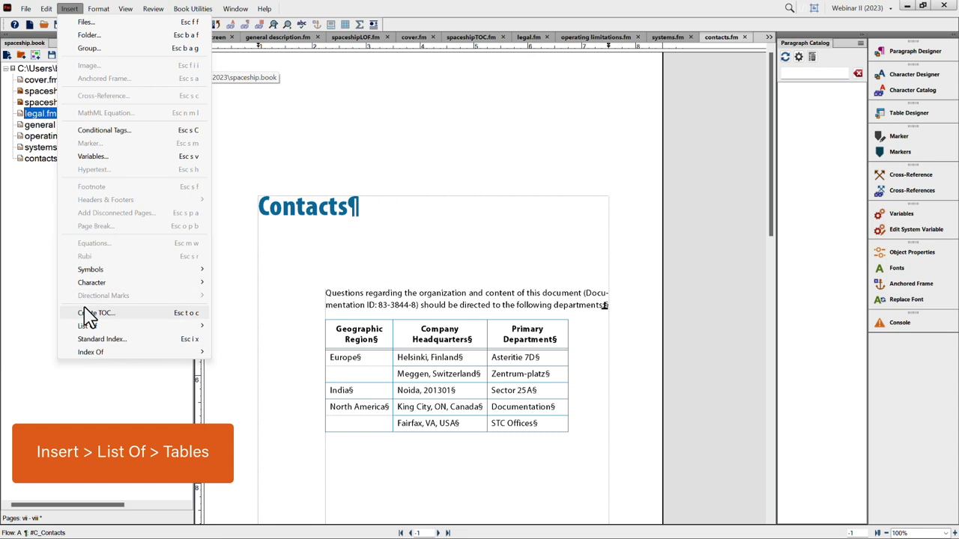
mouse_move(90, 327)
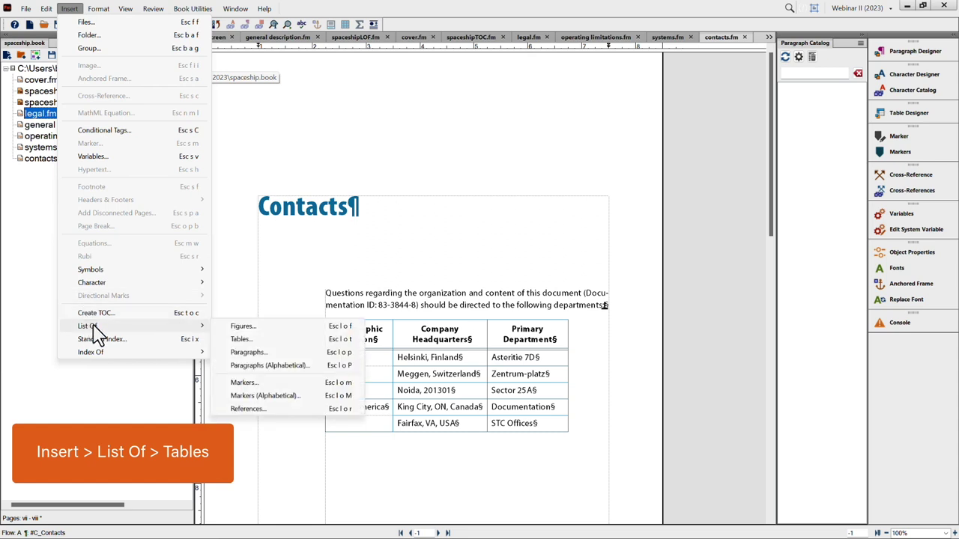
left_click(241, 340)
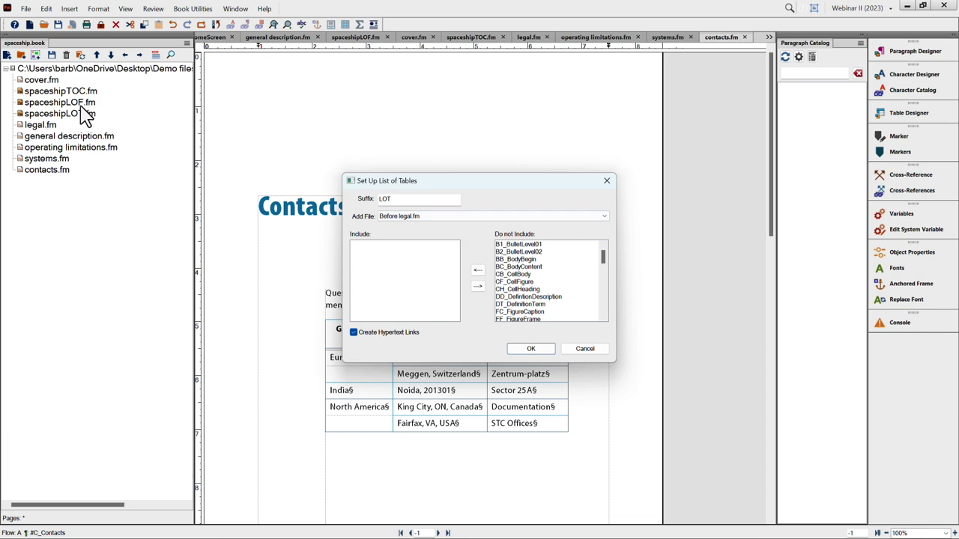
key("Tab")
scroll(500, 258, "down", 8)
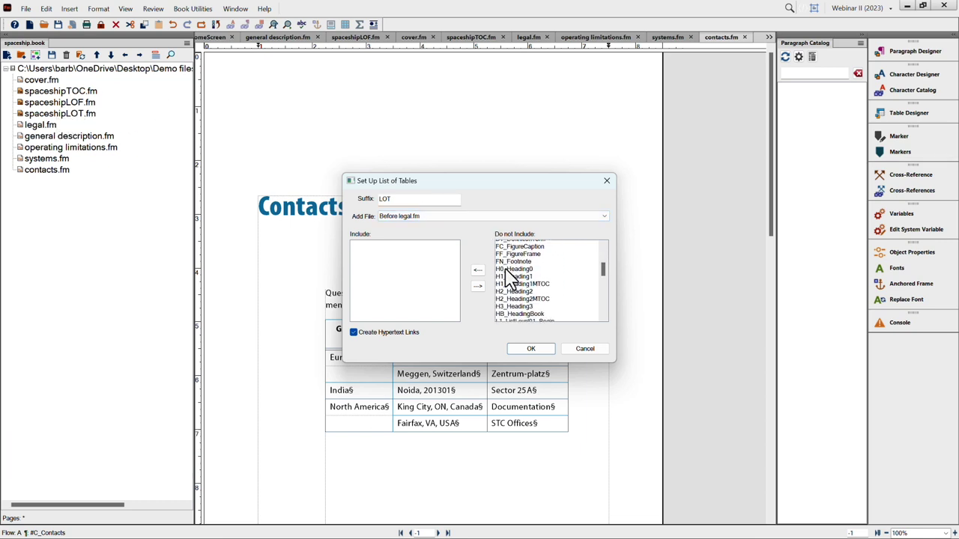
scroll(507, 278, "down", 4)
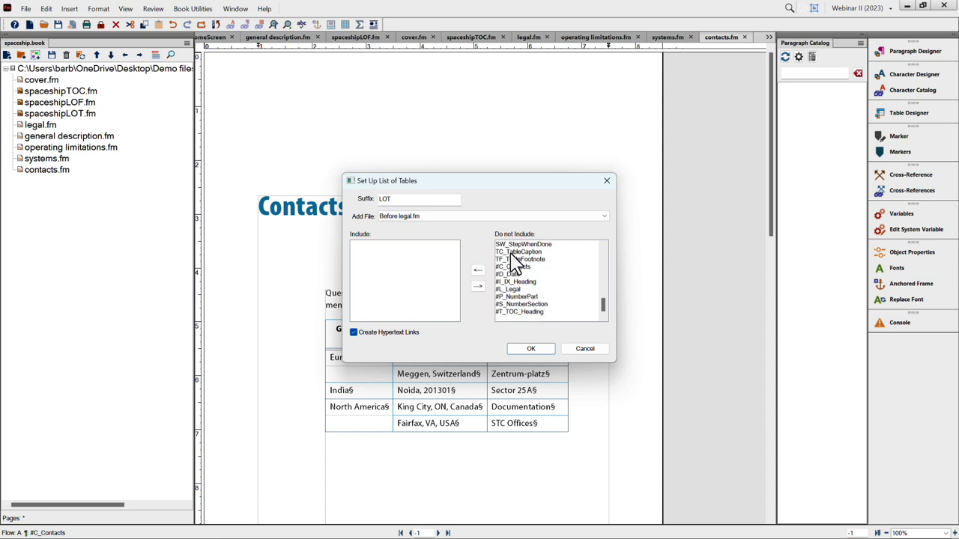
double_click(511, 252)
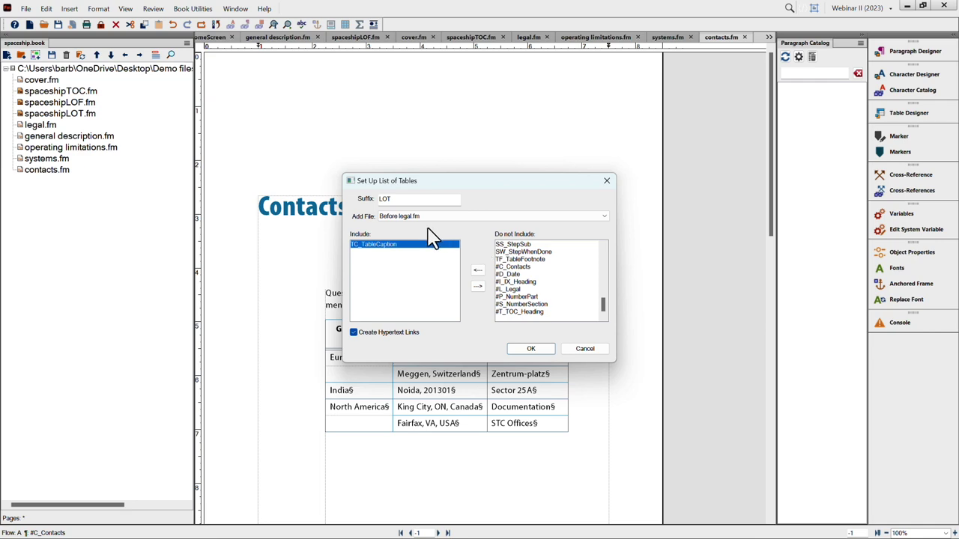
left_click(531, 349)
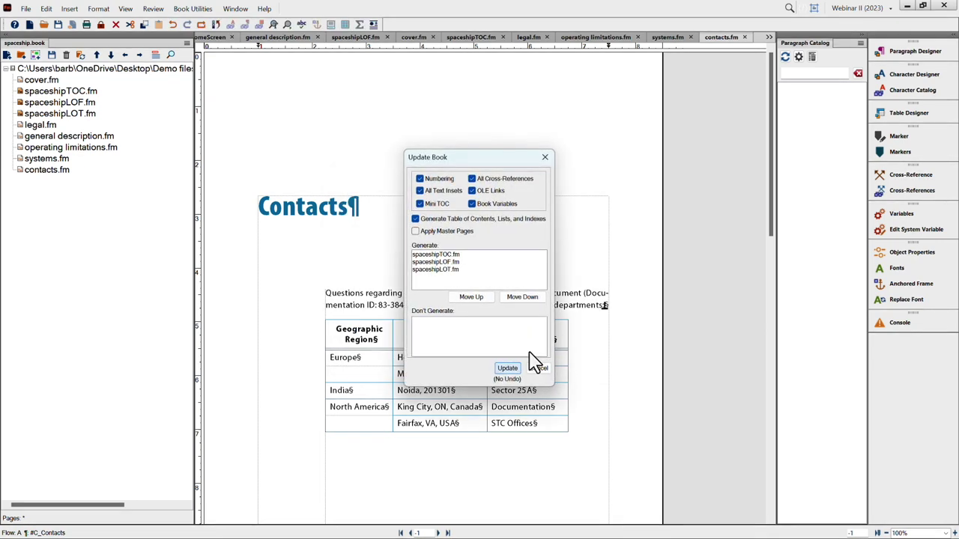
key("Return")
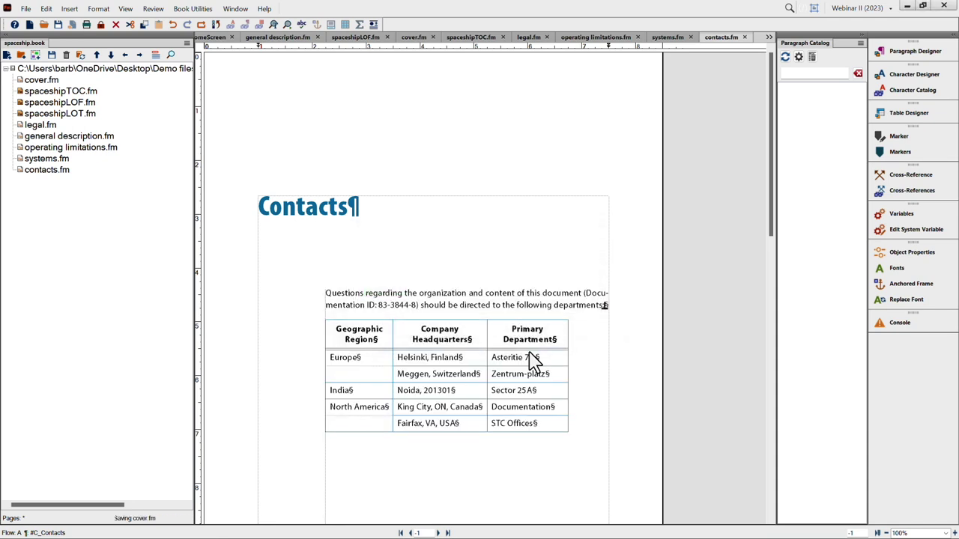
Step: Open spaceshipLOT.fm, follow the Table 1.2 entry to its source in general description.fm, and enter the caption "Sample Table"
double_click(43, 116)
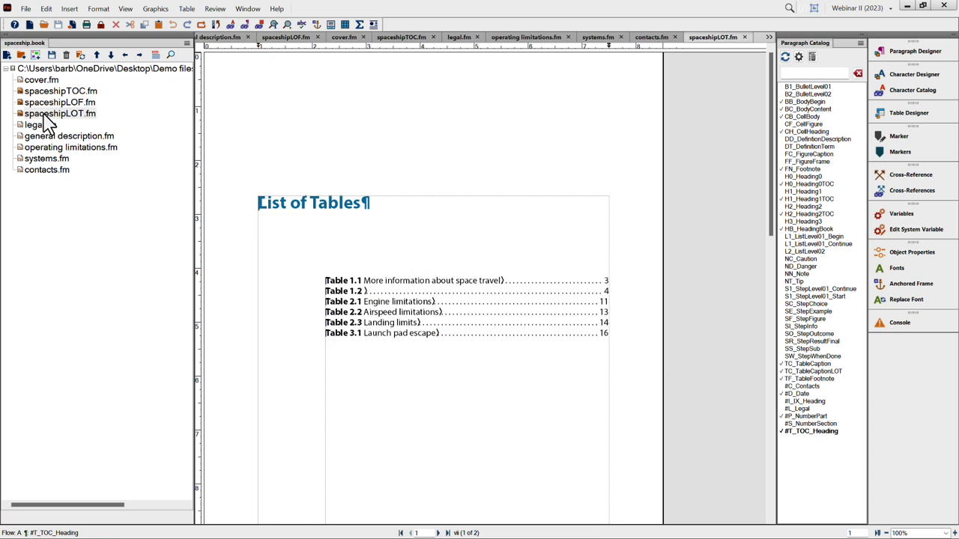
left_click(355, 292, "ctrl+alt")
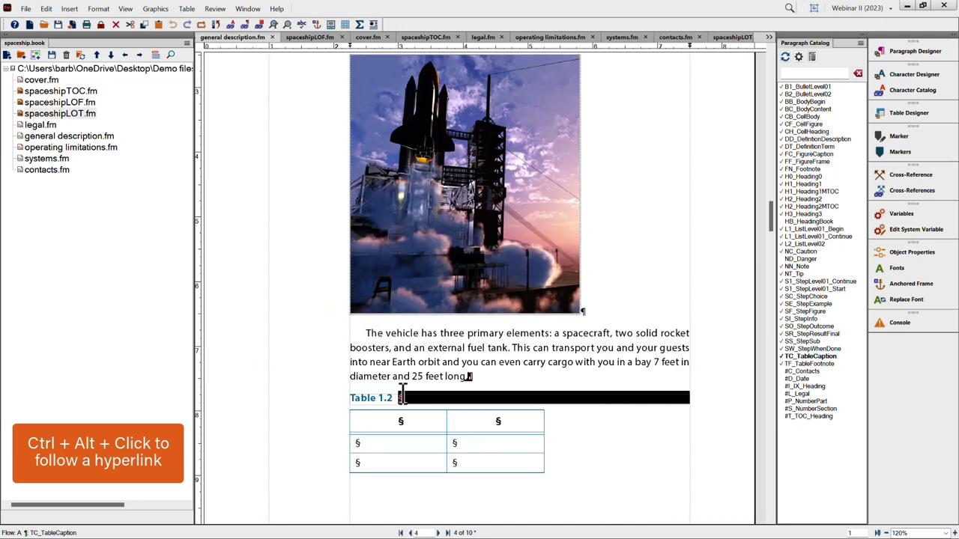
left_click(397, 399)
type("Samp")
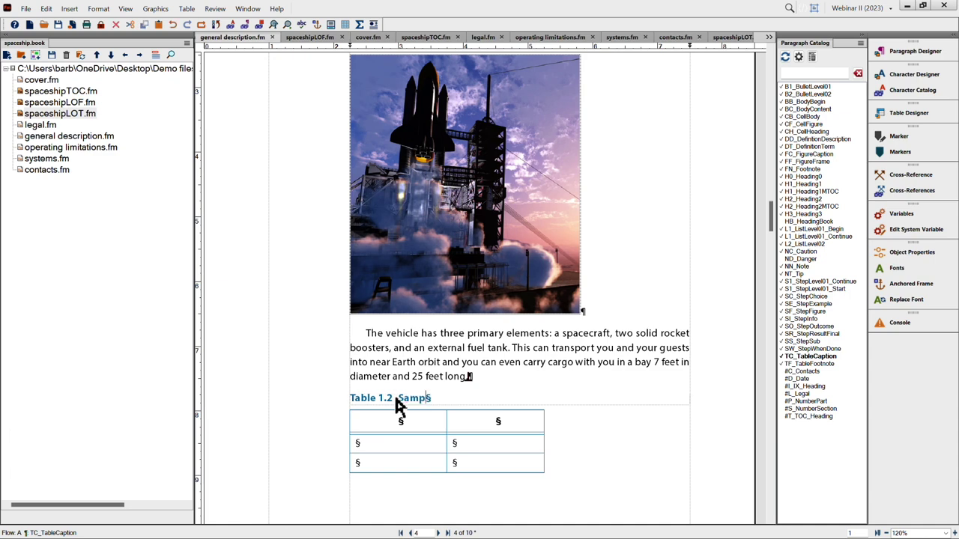
type("le Tables")
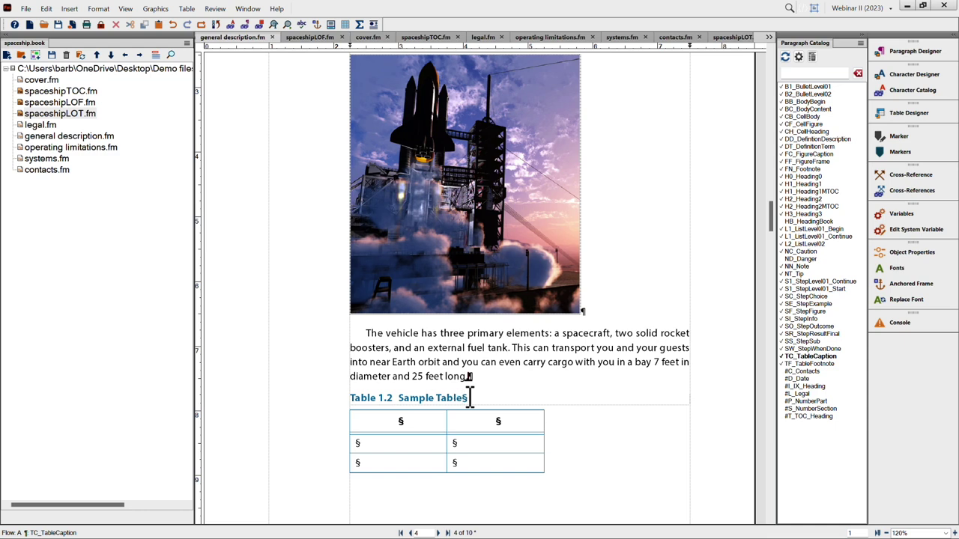
Step: Return to spaceshipLOT.fm and update the book to regenerate the list of tables
double_click(51, 114)
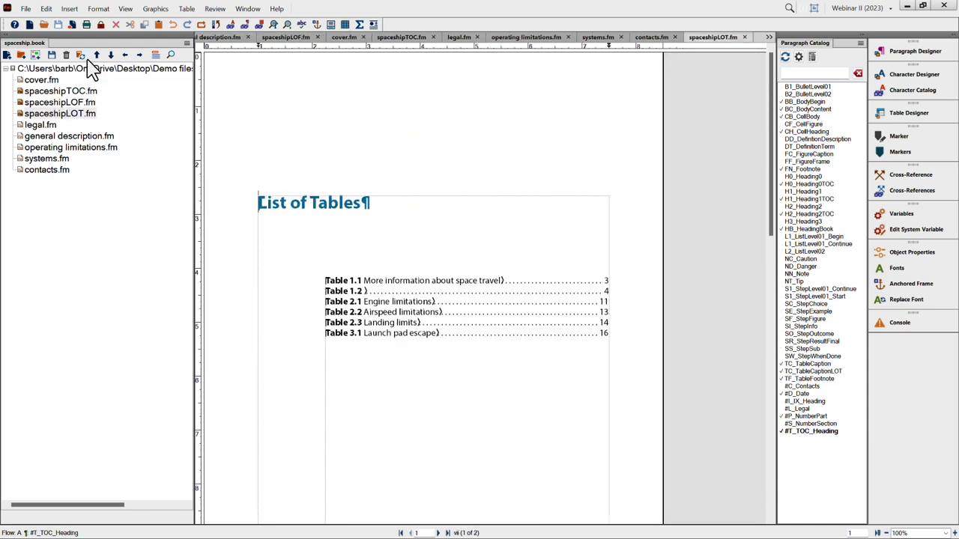
left_click(80, 56)
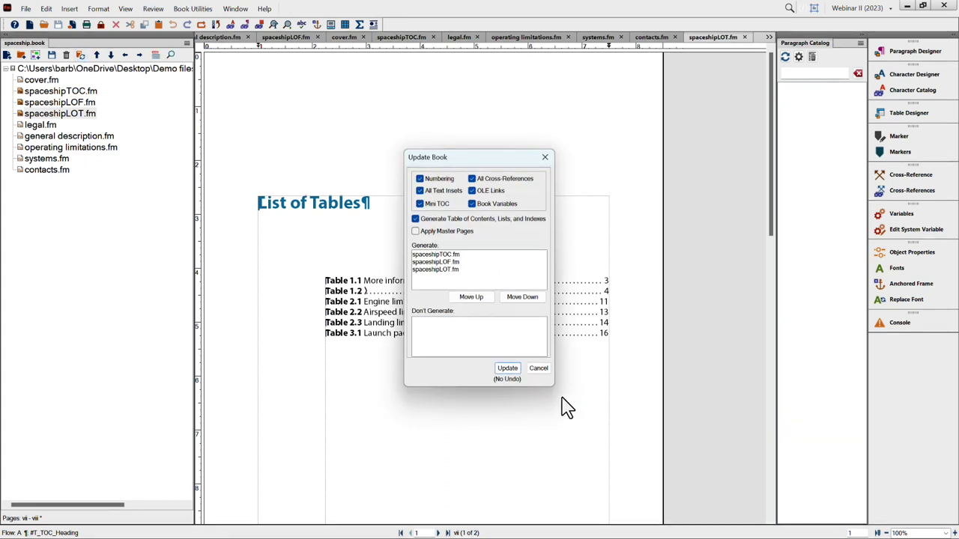
left_click(507, 367)
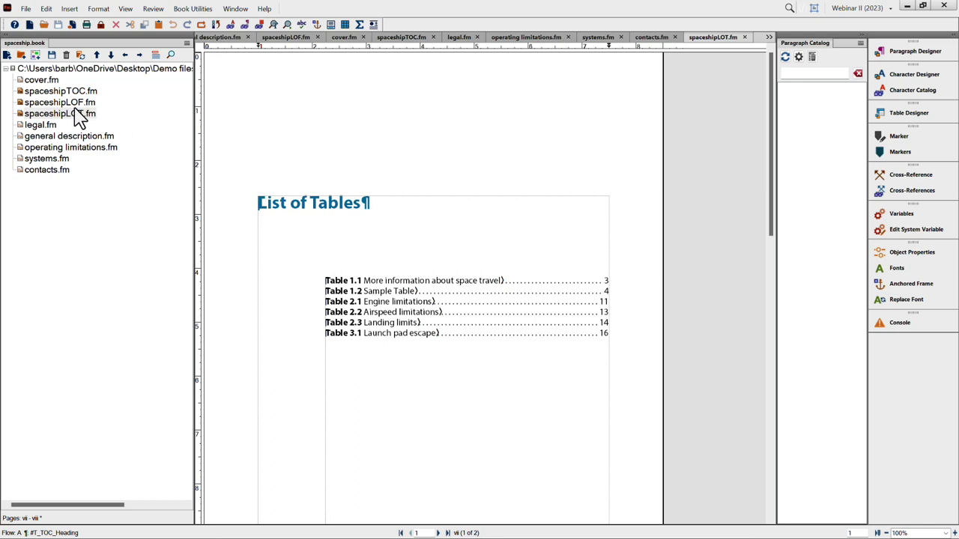
left_click(69, 8)
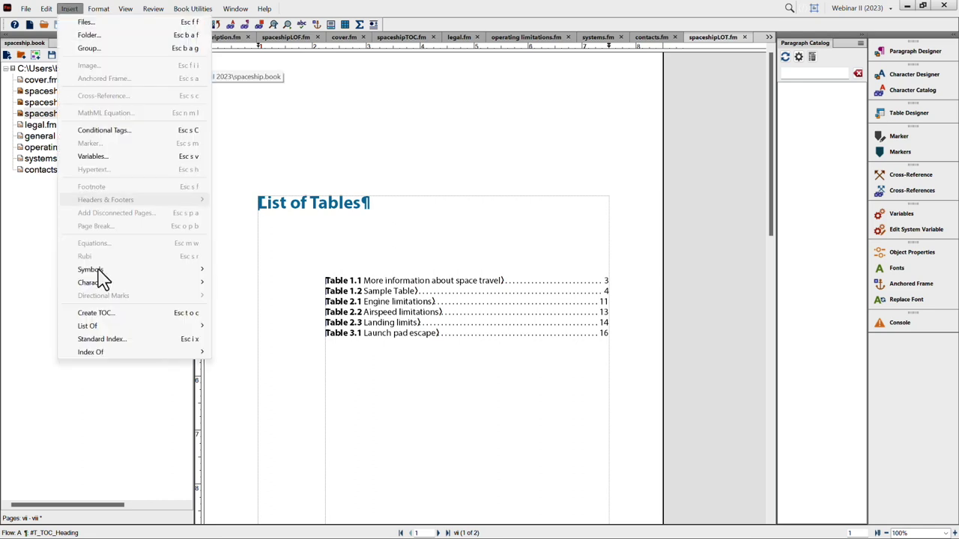
mouse_move(103, 327)
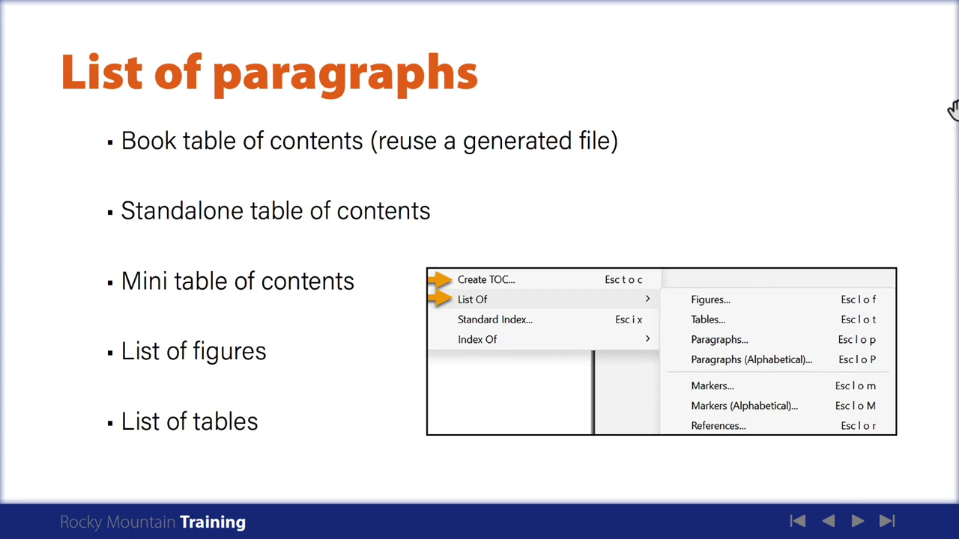
left_click(879, 65)
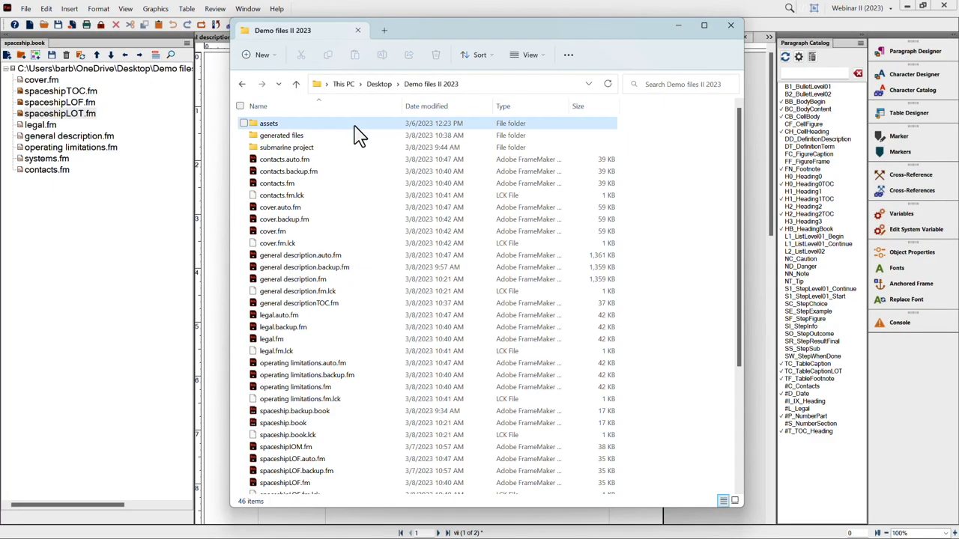
Step: In File Explorer, bring submarineIX.fm from the submarine project folder into the Demo files II 2023 folder and return to that folder
double_click(285, 147)
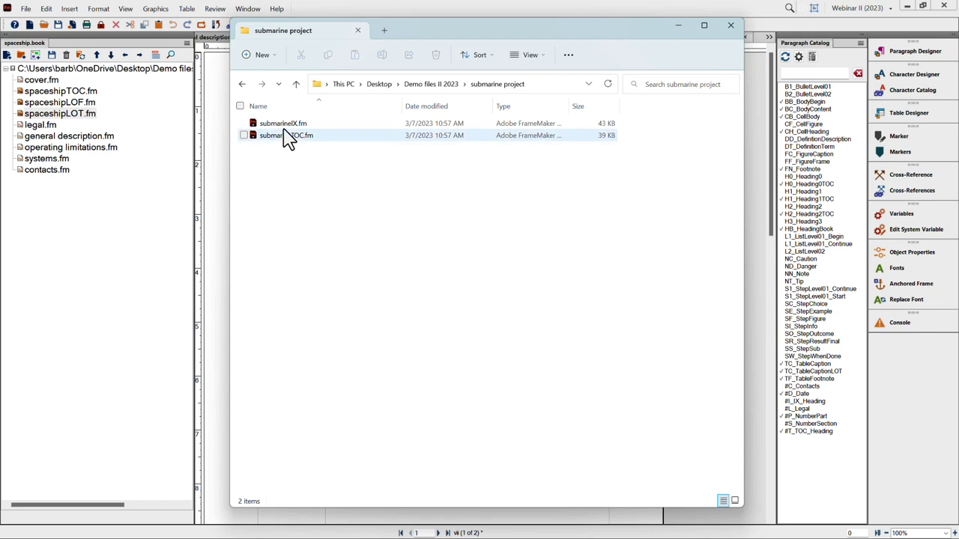
left_click_drag(283, 131, 417, 94)
left_click(418, 94)
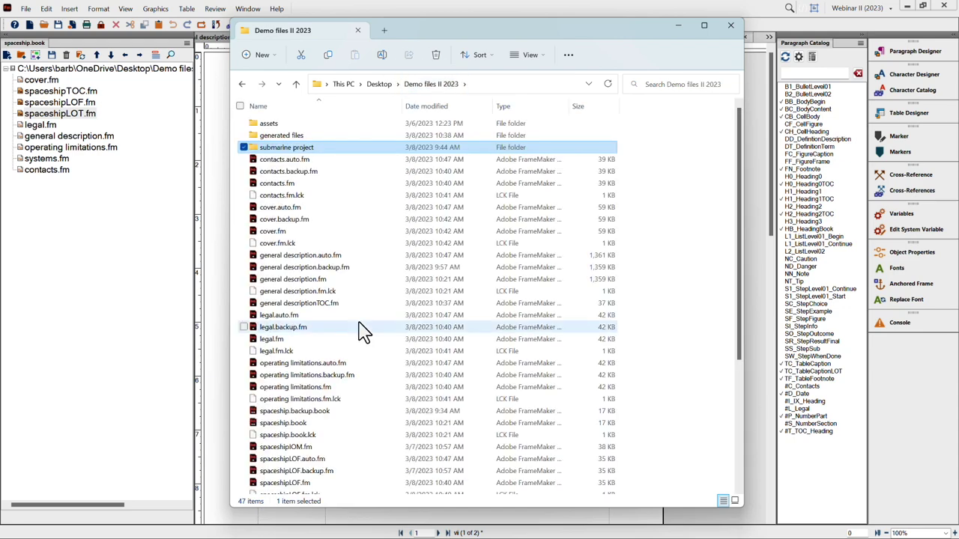
Step: Rename submarineIX.fm in the Demo files II 2023 folder as spaceshipIX.fm and switch back to the spaceship book in FrameMaker
scroll(359, 330, "down", 4)
scroll(360, 330, "down", 1)
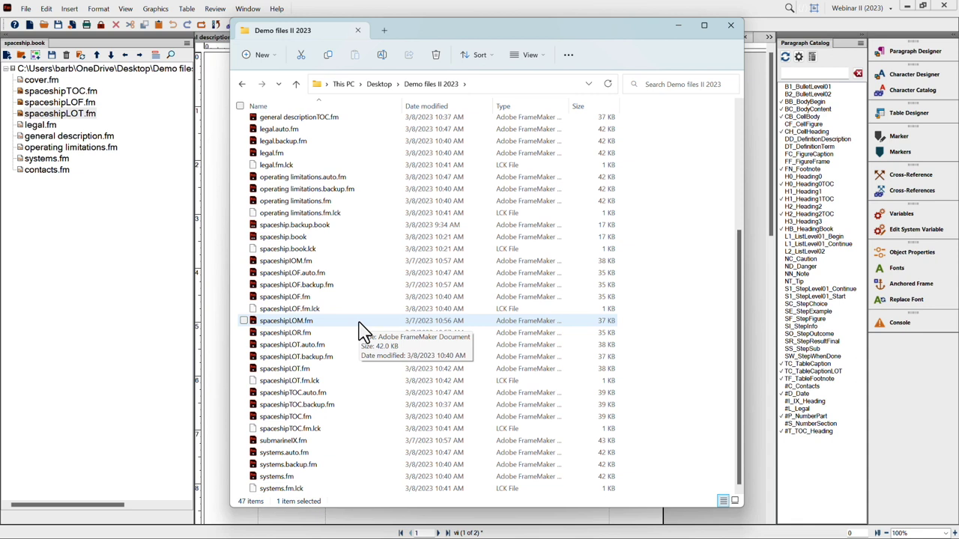
left_click(281, 441)
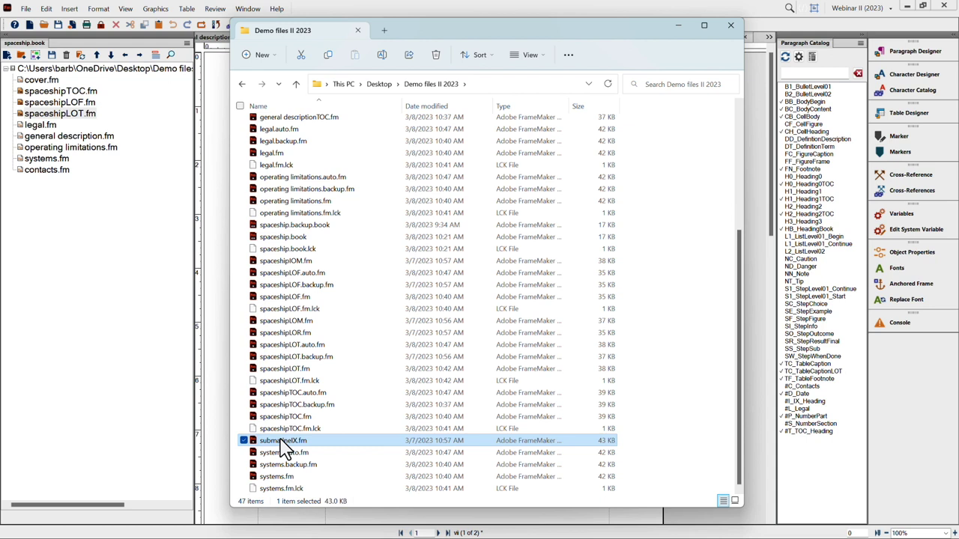
left_click(283, 442)
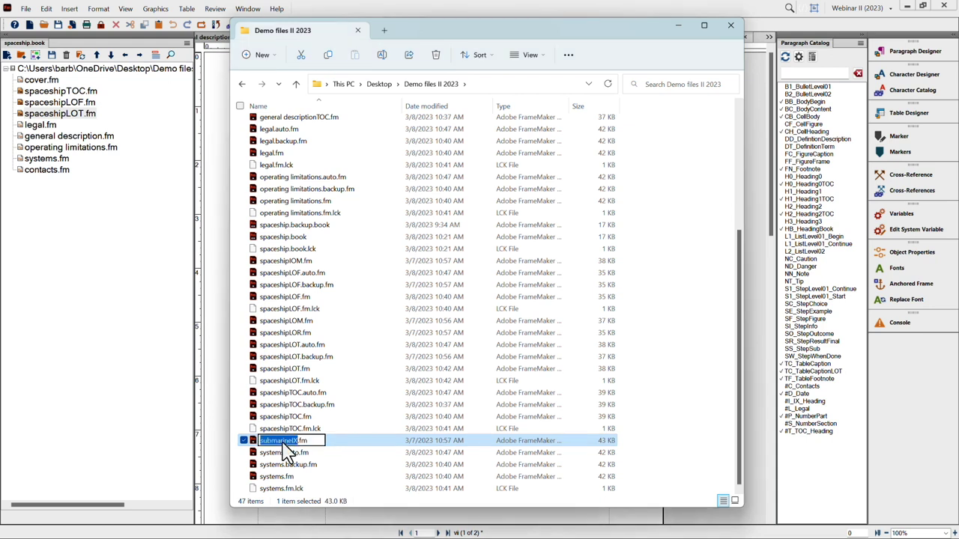
left_click_drag(292, 440, 264, 440)
type("space")
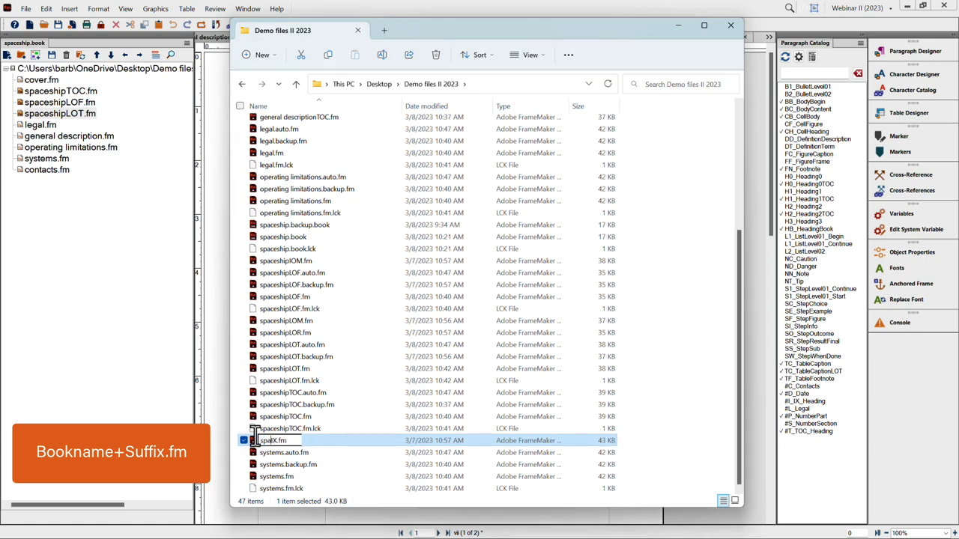
type("ship")
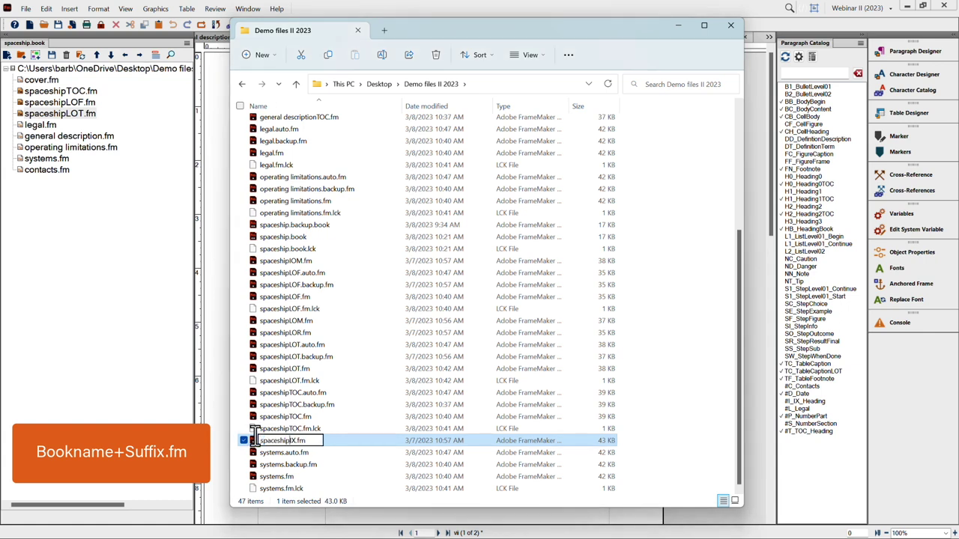
key("Return")
left_click(140, 330)
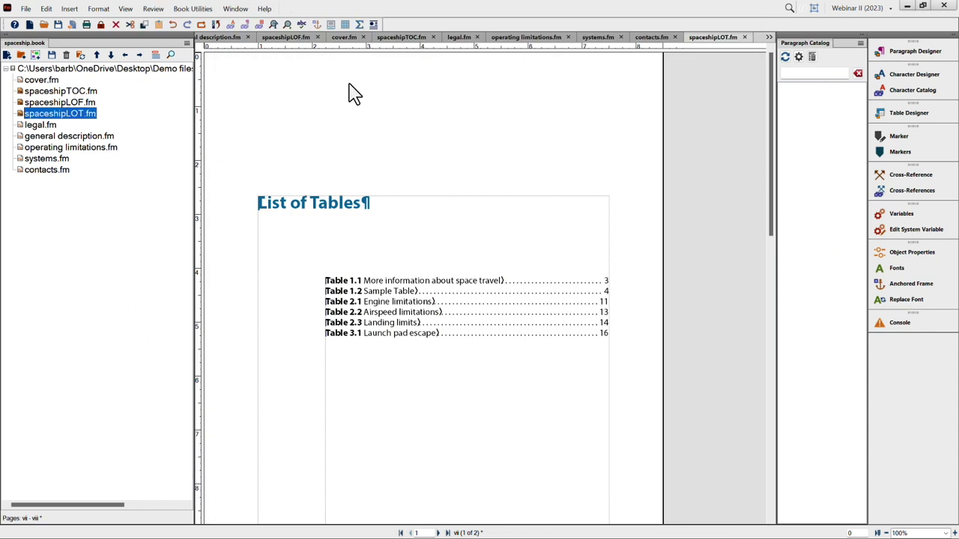
Step: Examine the marker types and texts in systems.fm at the 3.1 Escape System heading and at "escape" in its first paragraph
left_click(591, 38)
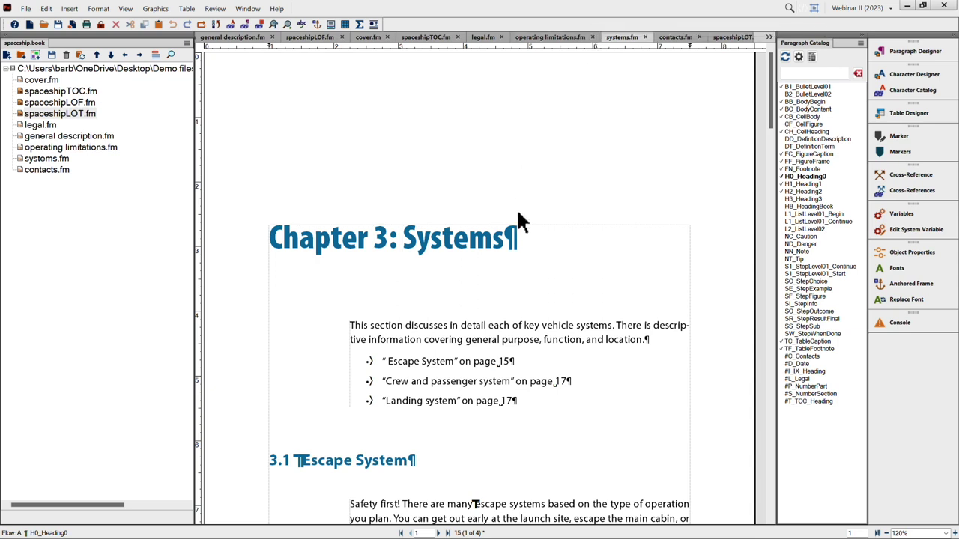
scroll(519, 236, "down", 4)
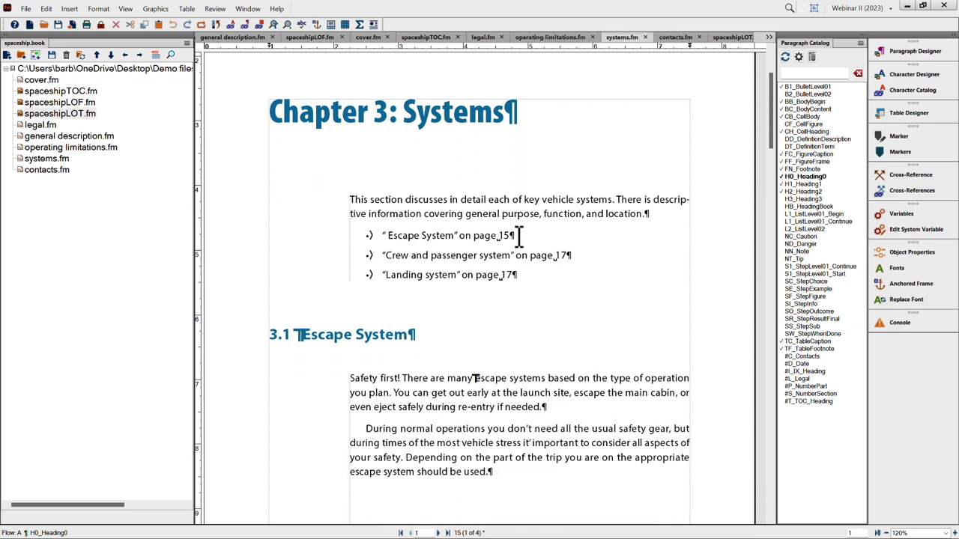
left_click(897, 136)
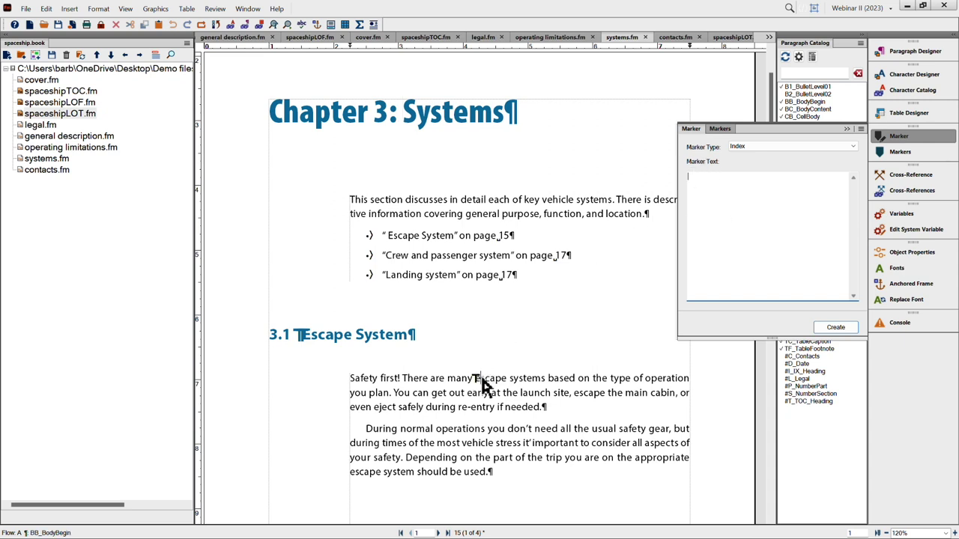
double_click(481, 379)
left_click(483, 381)
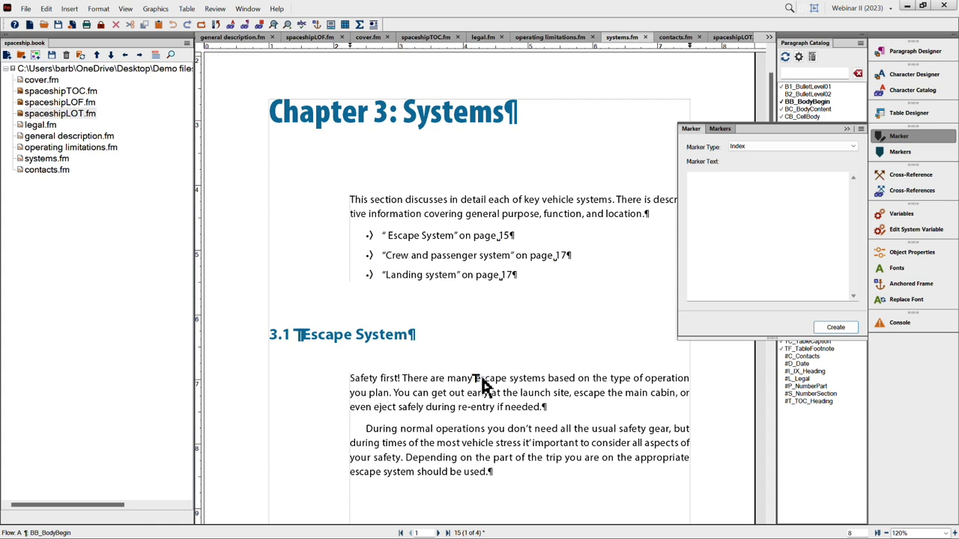
double_click(481, 379)
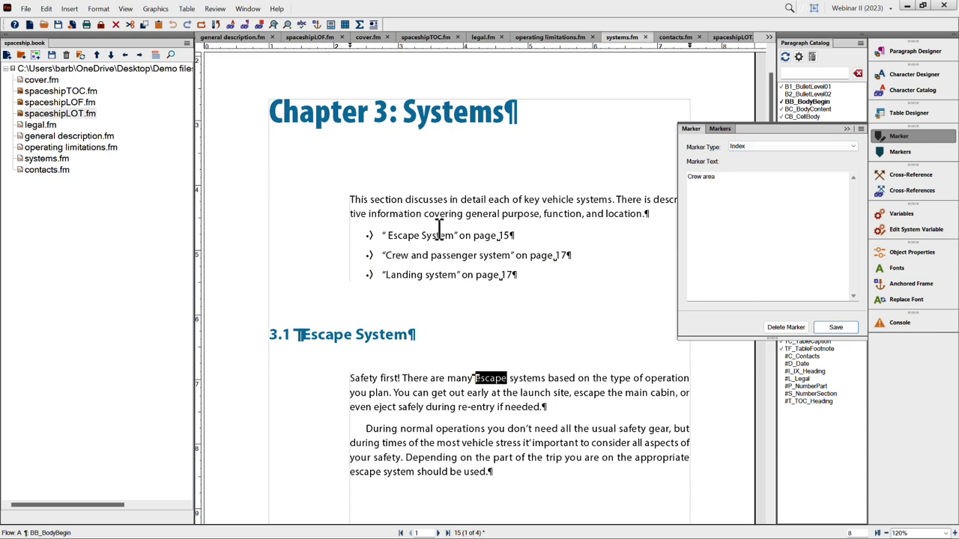
left_click(300, 335)
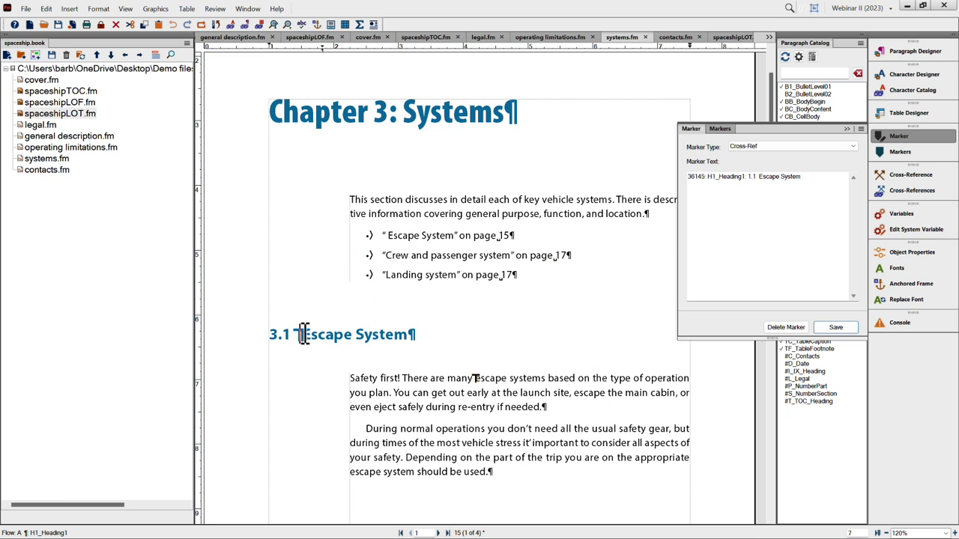
double_click(305, 337)
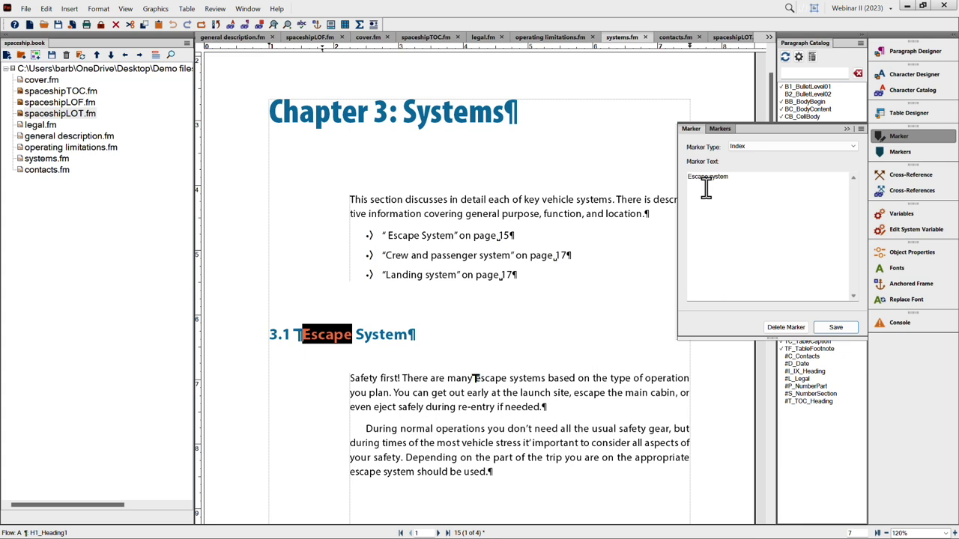
left_click(848, 129)
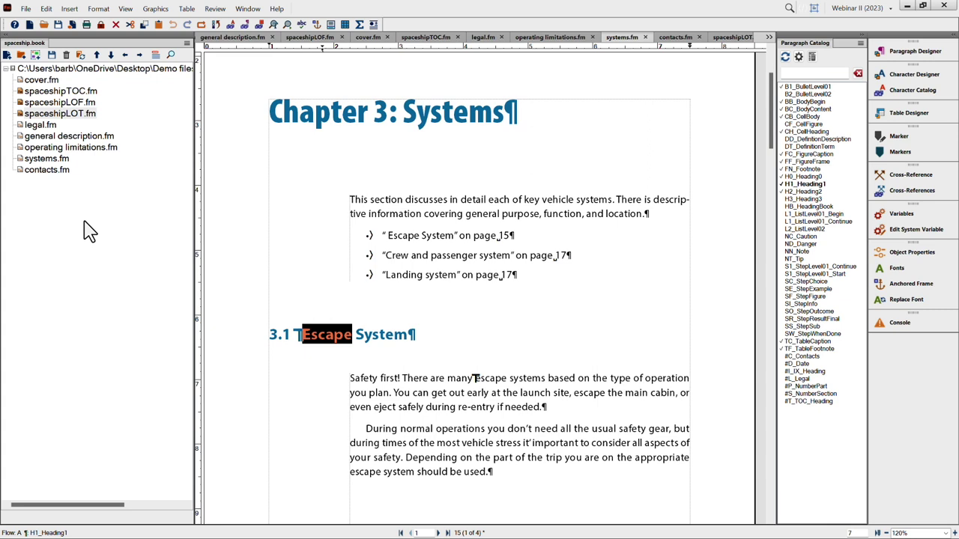
Step: Add a standard index after contacts.fm with suffix IX, Index markers and hypertext links, and update the book to generate it
left_click(45, 173)
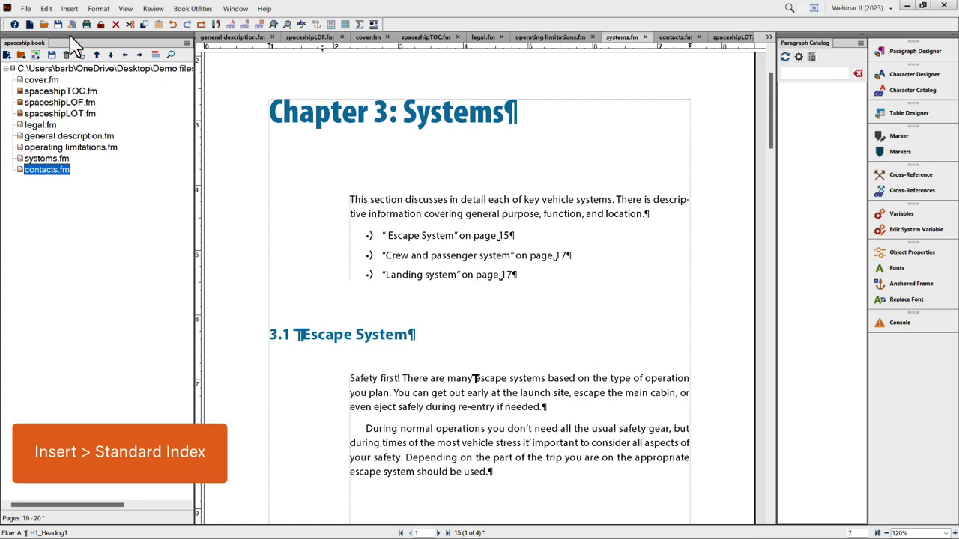
left_click(69, 10)
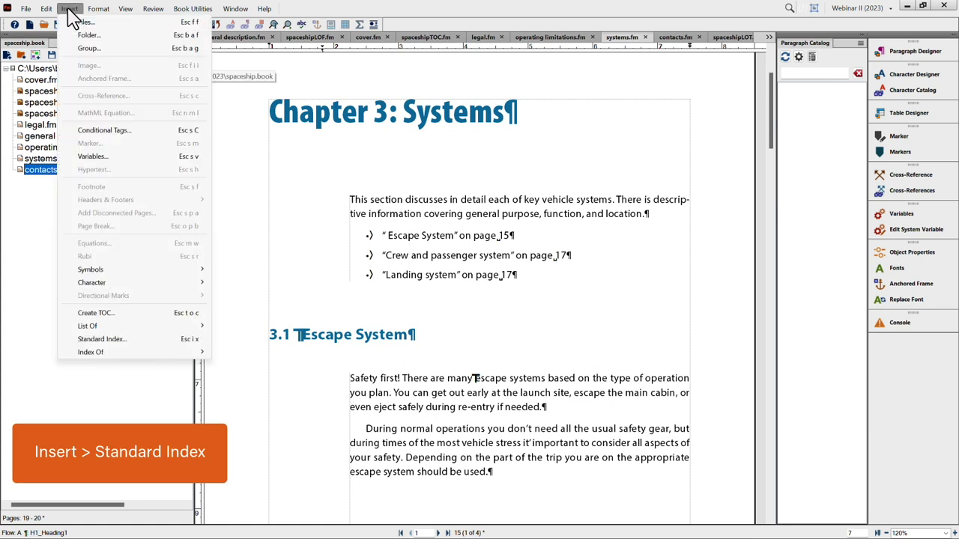
left_click(92, 341)
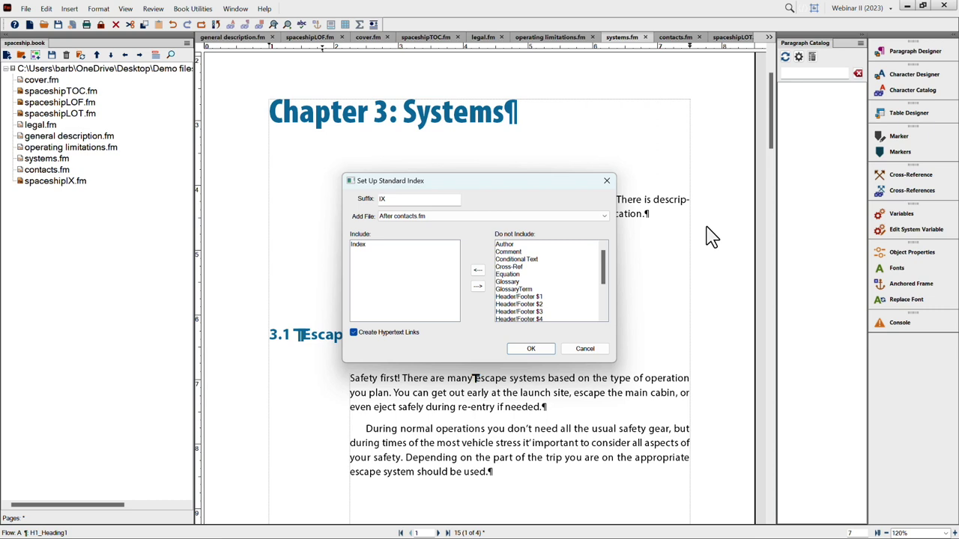
left_click_drag(557, 183, 432, 84)
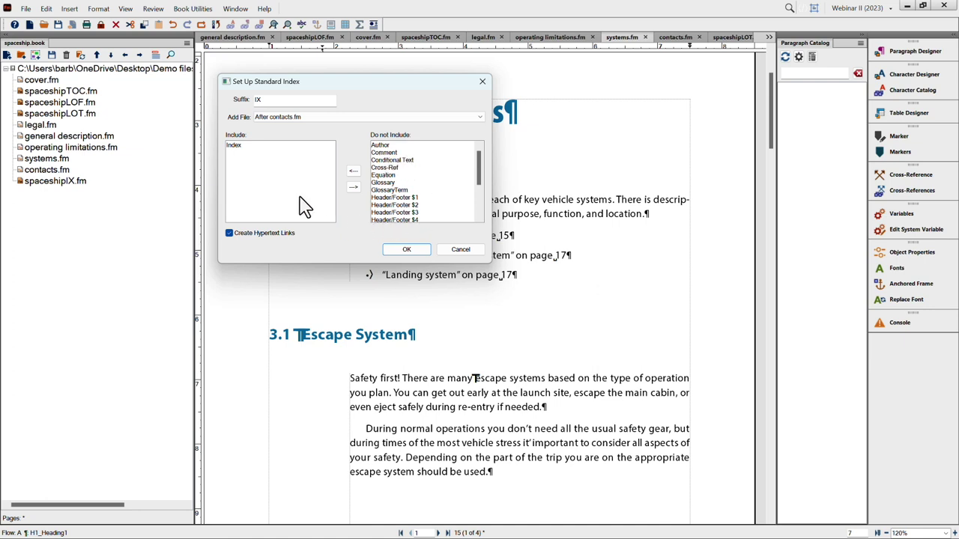
left_click(407, 250)
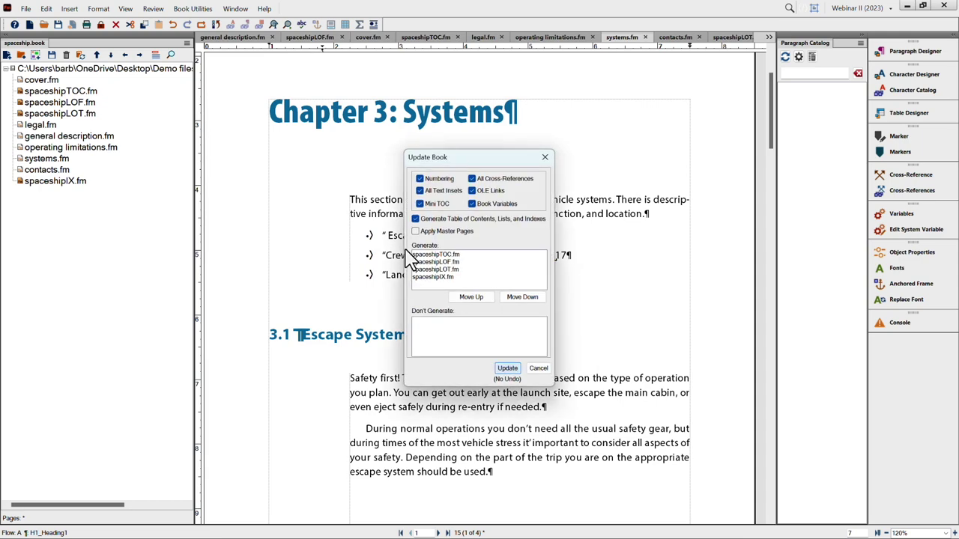
key("Return")
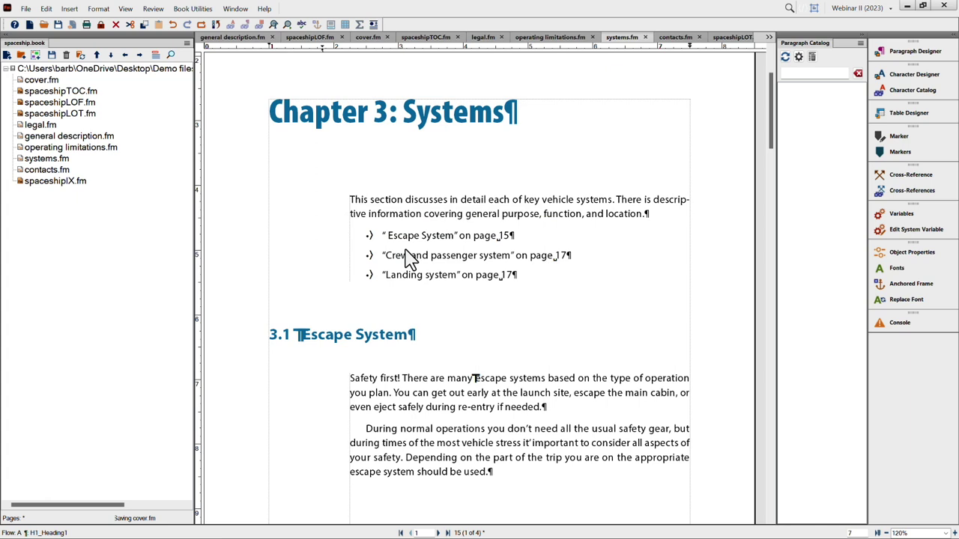
Step: Open the generated index spaceshipIX.fm, hide its text symbols and check the paragraph formats of the Landing and site entries
double_click(45, 187)
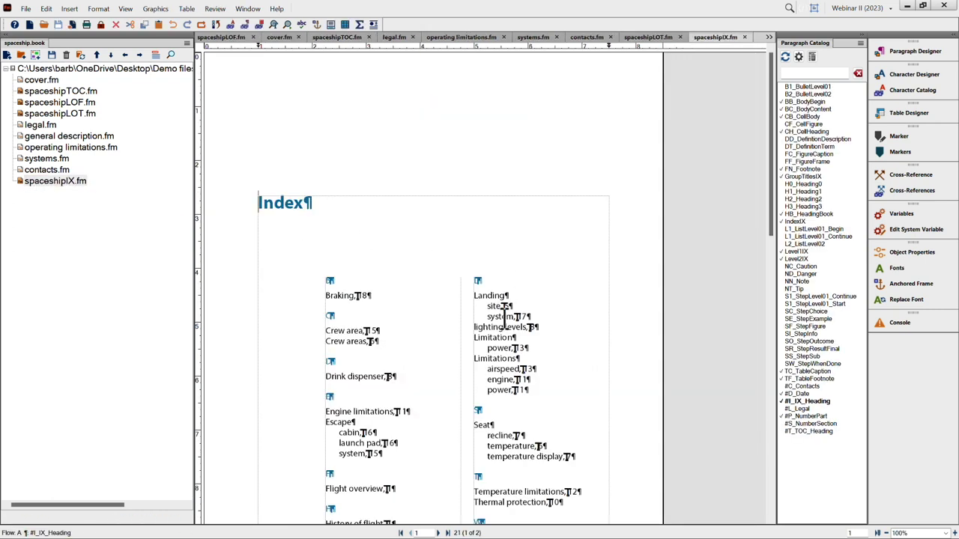
left_click(955, 533)
left_click(955, 533)
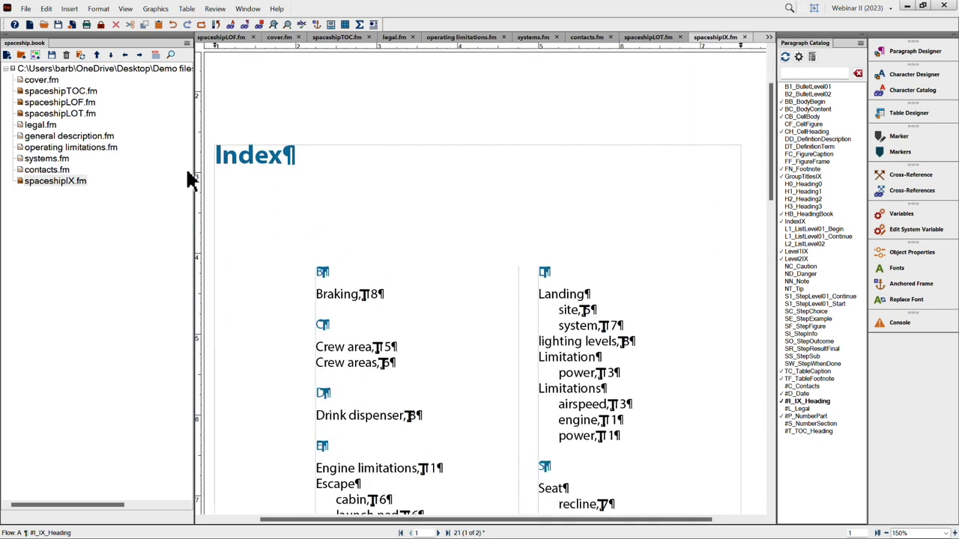
left_click(125, 8)
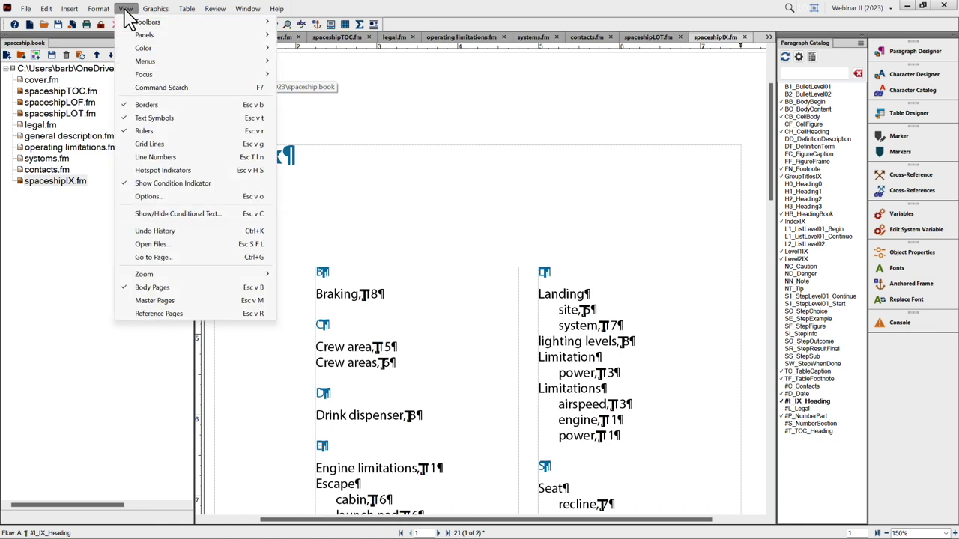
left_click(146, 120)
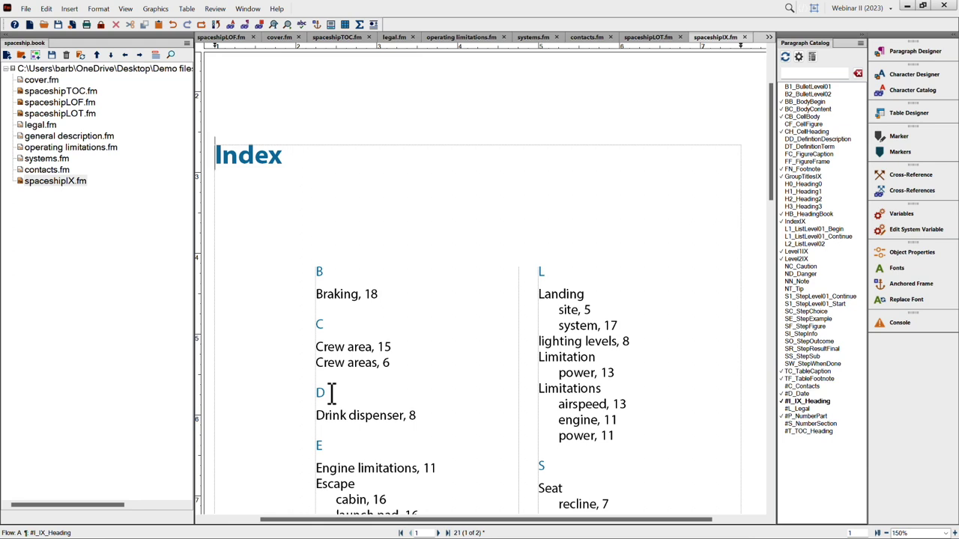
left_click(563, 292)
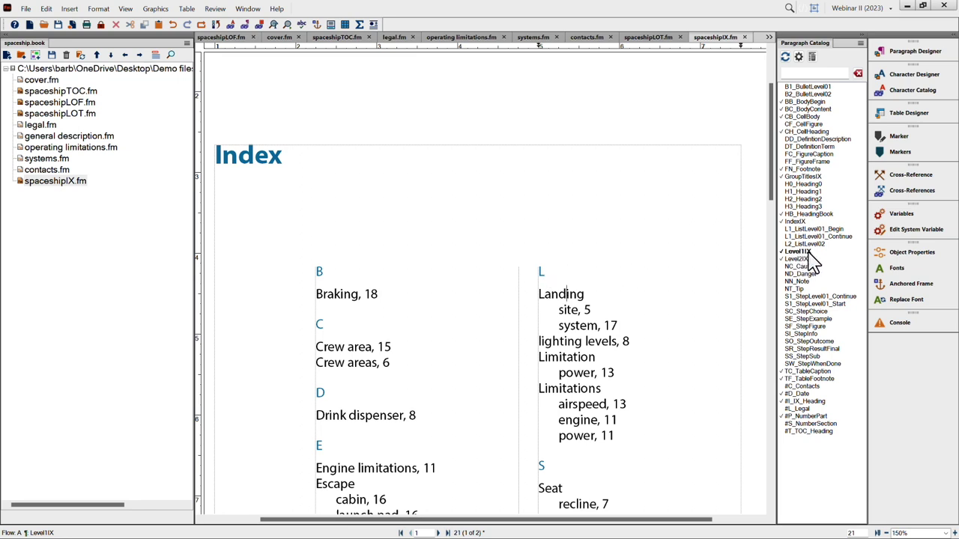
left_click(573, 310)
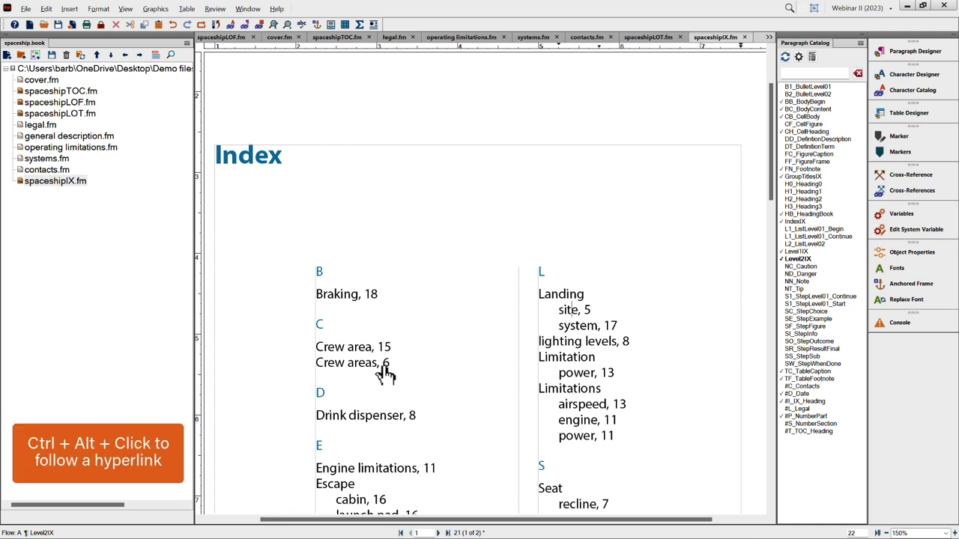
Step: Follow the index's Crew areas entry to its source heading and change the Index marker text there to Crew area
left_click(384, 366, "ctrl+alt")
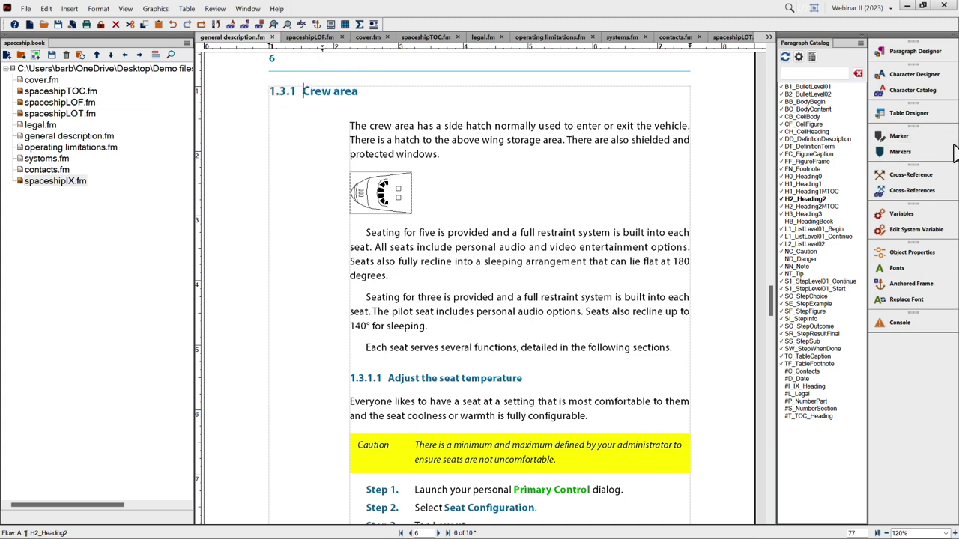
left_click(915, 137)
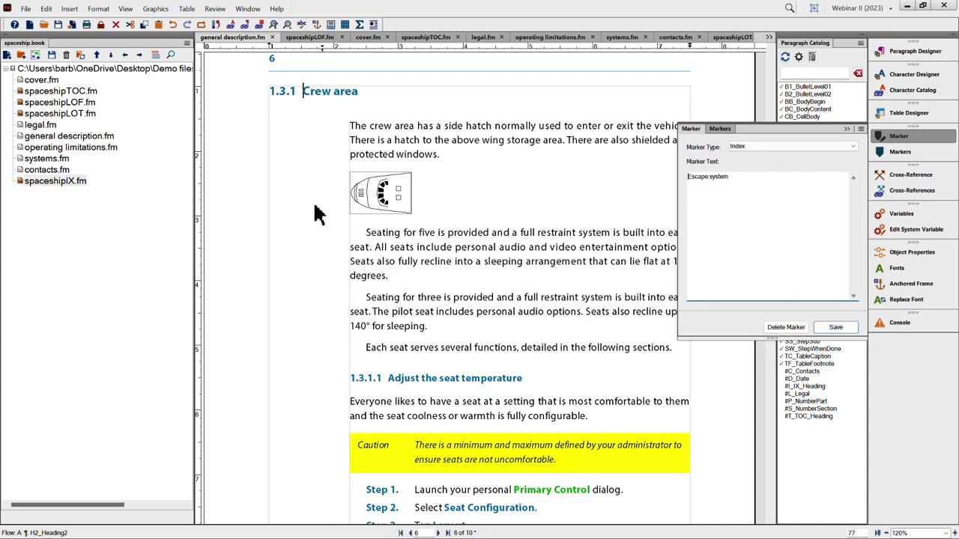
left_click(333, 262)
double_click(66, 181)
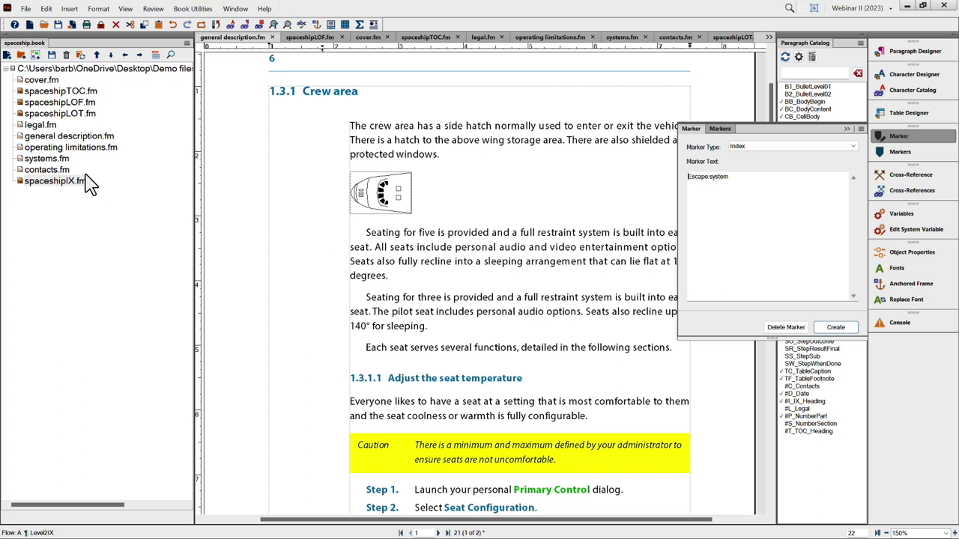
left_click(398, 324)
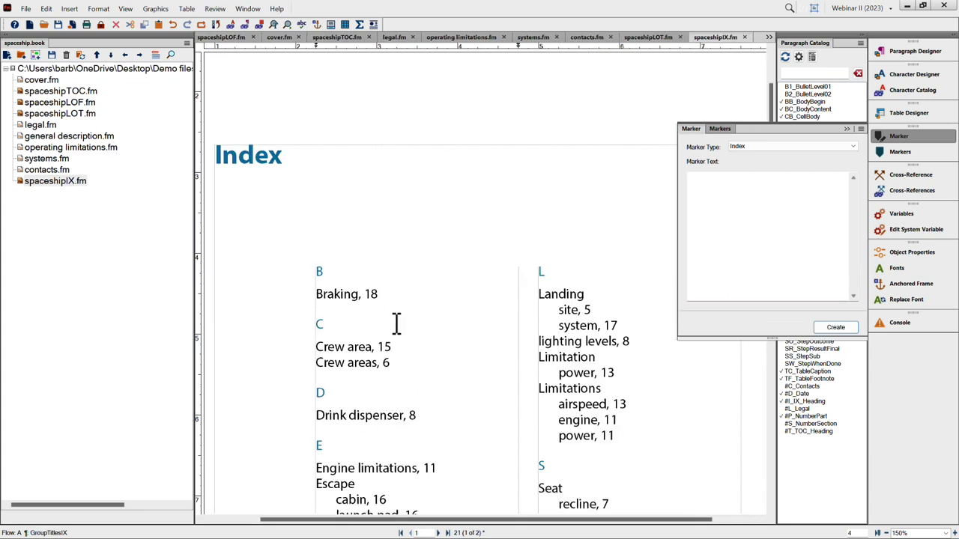
left_click(389, 366, "ctrl+alt")
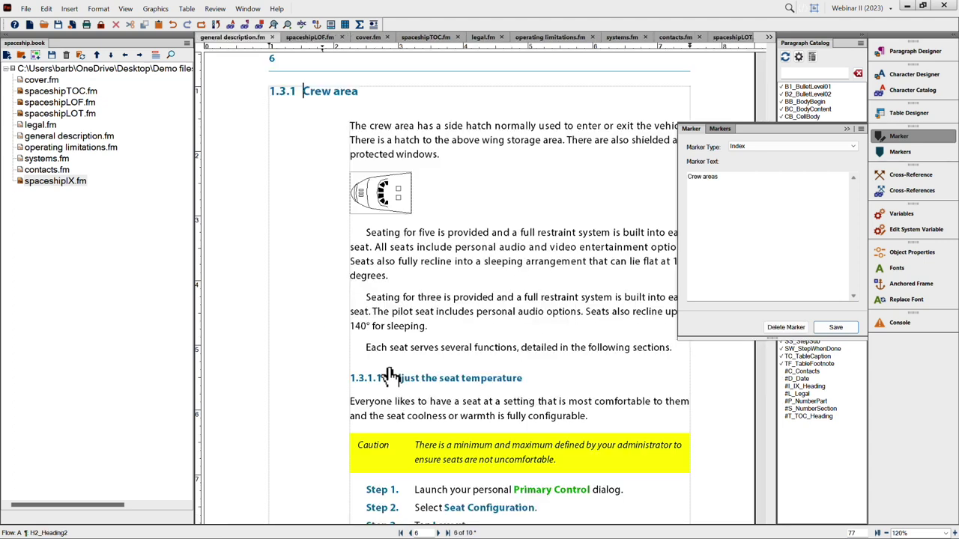
left_click(733, 176)
key("BackSpace")
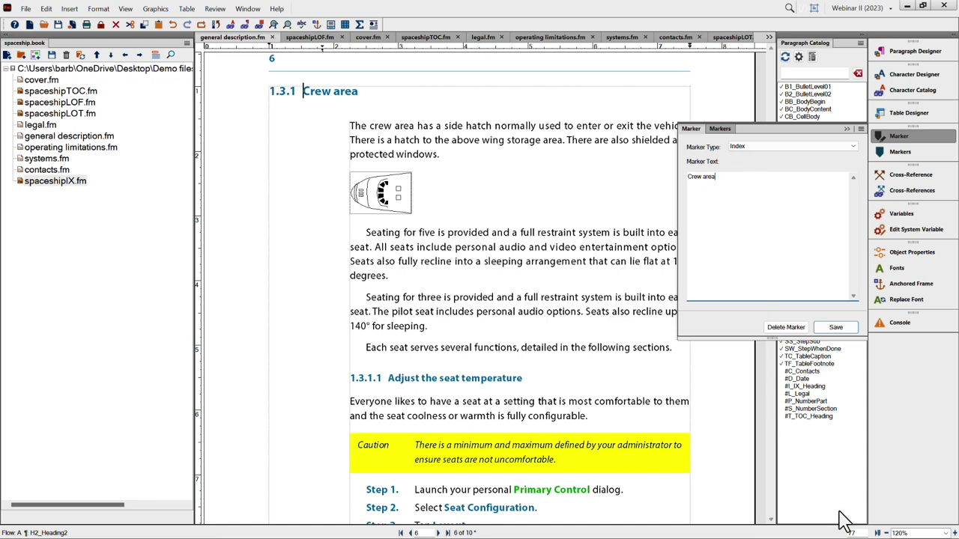
left_click(837, 330)
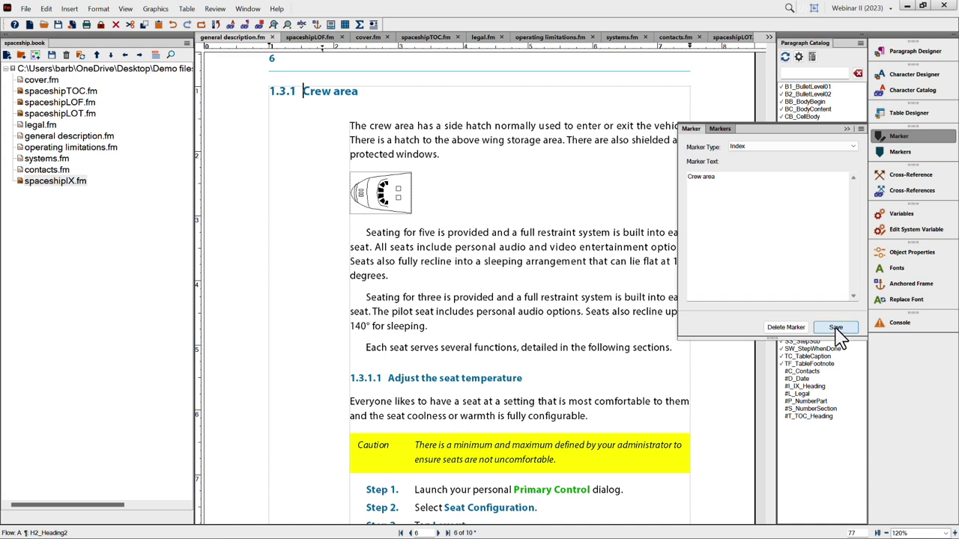
Step: Update the book to regenerate the index and check the Crew area entry in spaceshipIX.fm
left_click(90, 70)
left_click(46, 182)
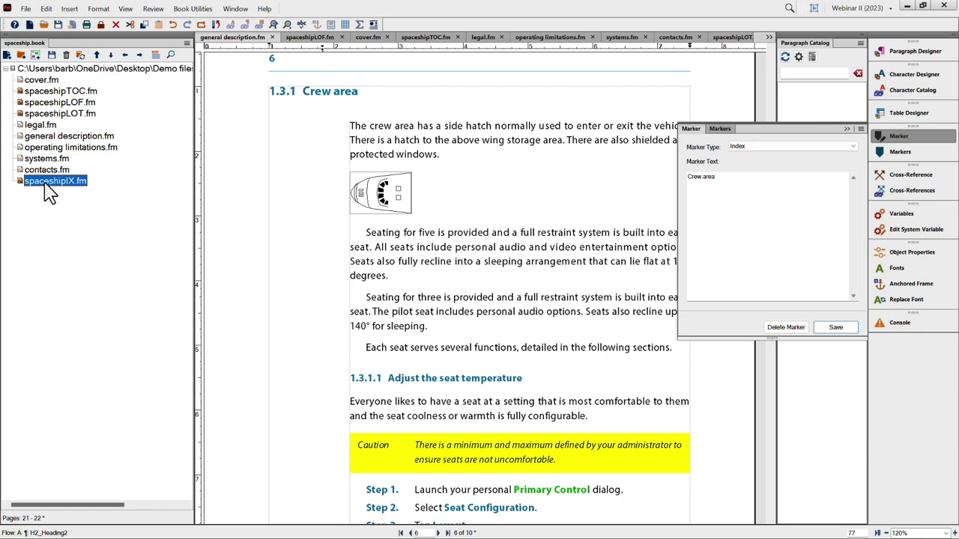
left_click(81, 57)
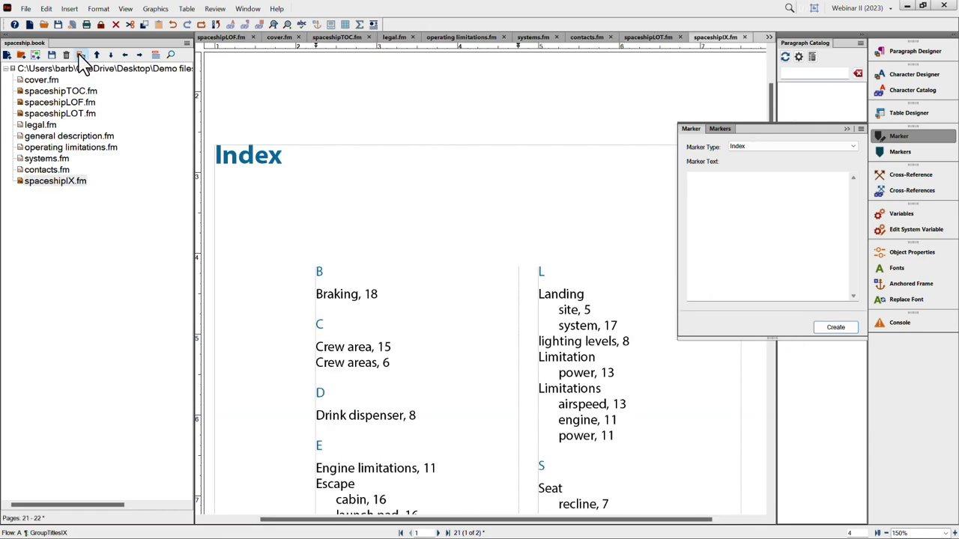
left_click(507, 369)
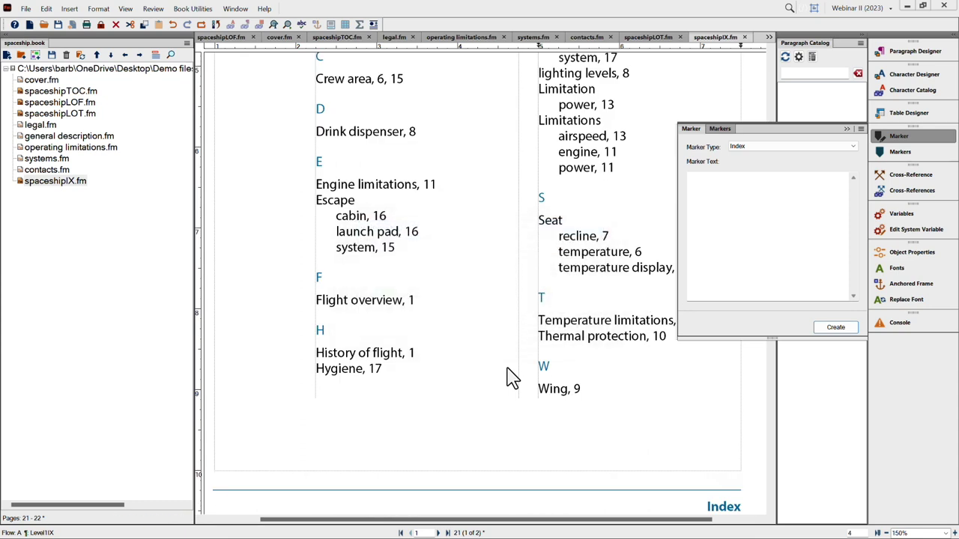
scroll(451, 390, "up", 5)
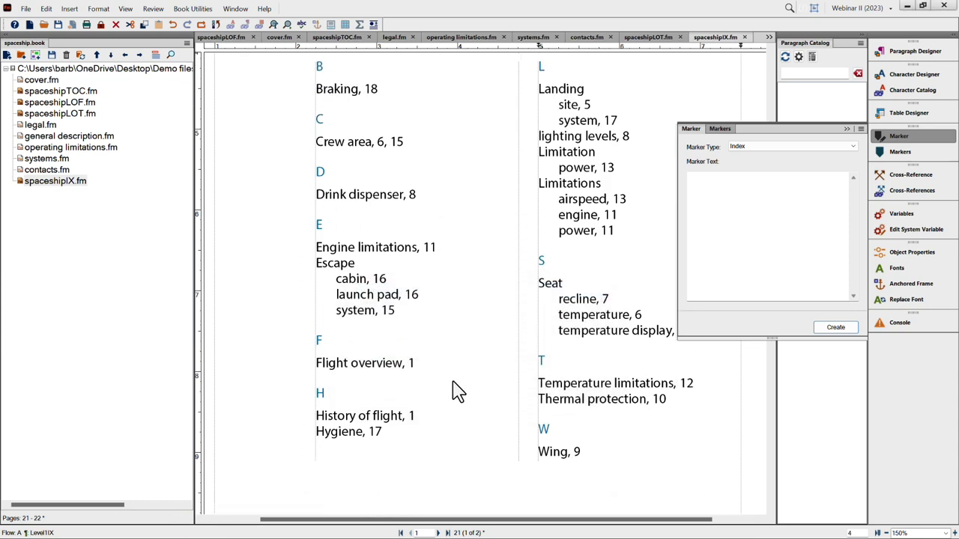
right_click(382, 255)
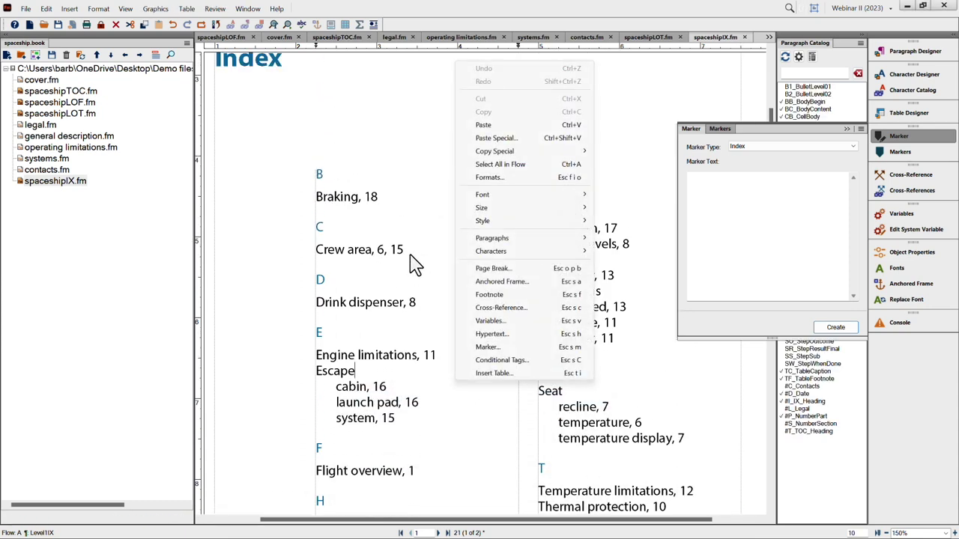
left_click(253, 299)
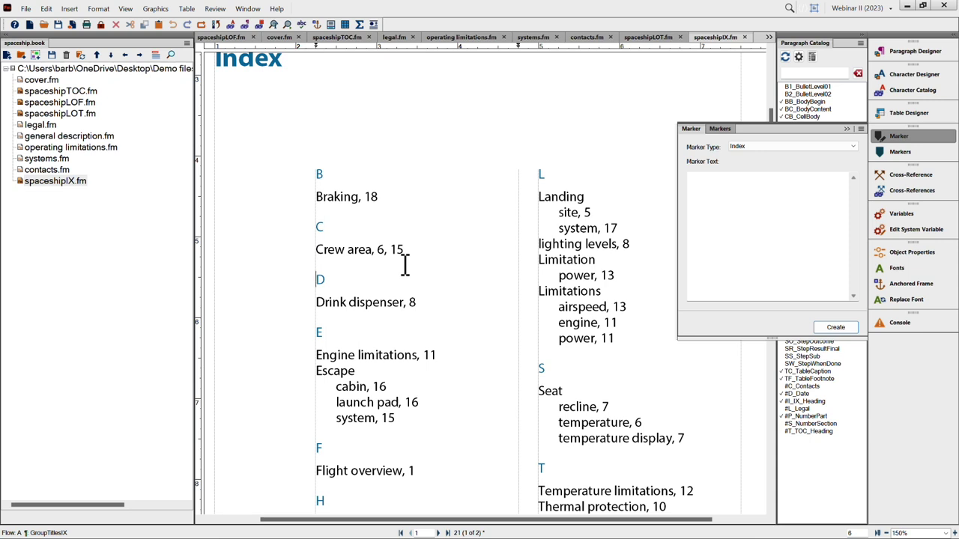
scroll(656, 508, "up", 3)
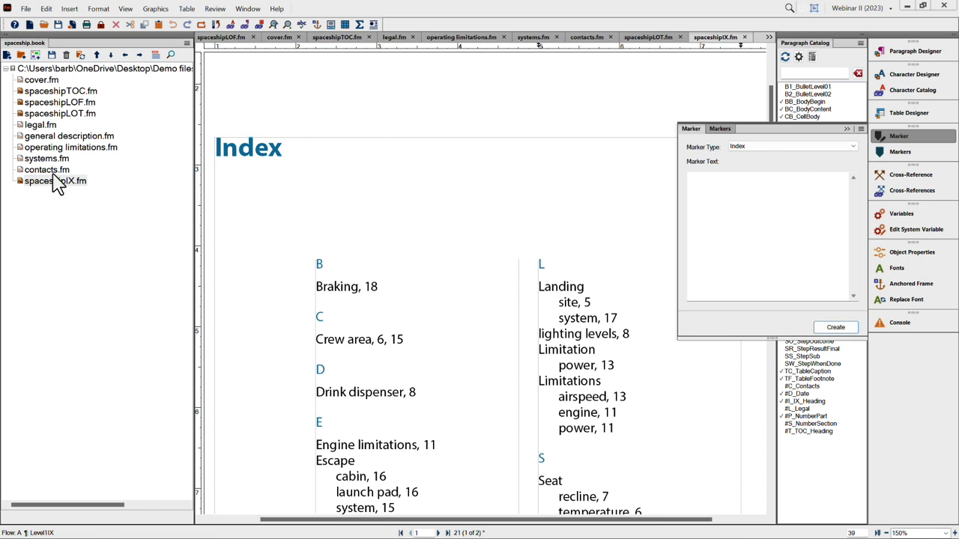
Step: Go to the Propeller based flight definition on the first page of general description.fm and show the text symbols
double_click(55, 138)
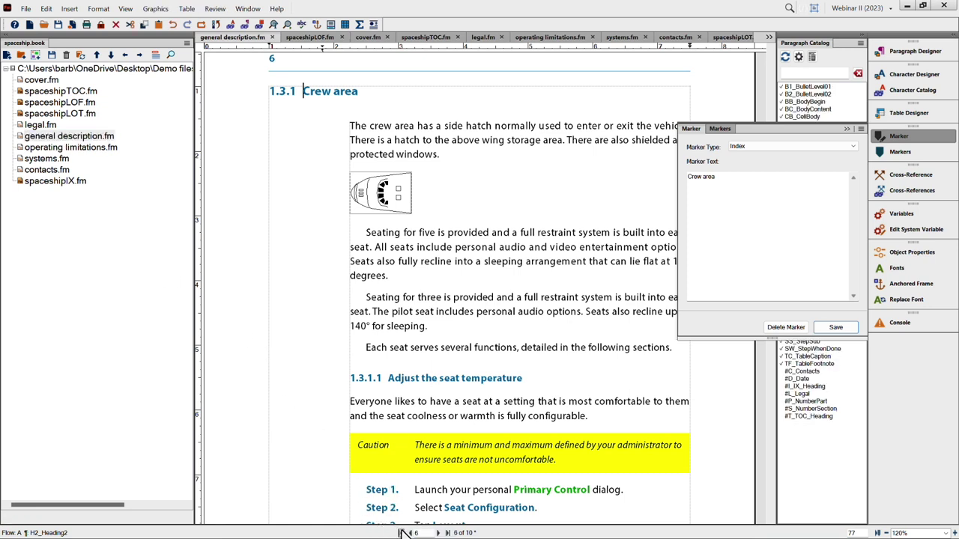
left_click(402, 533)
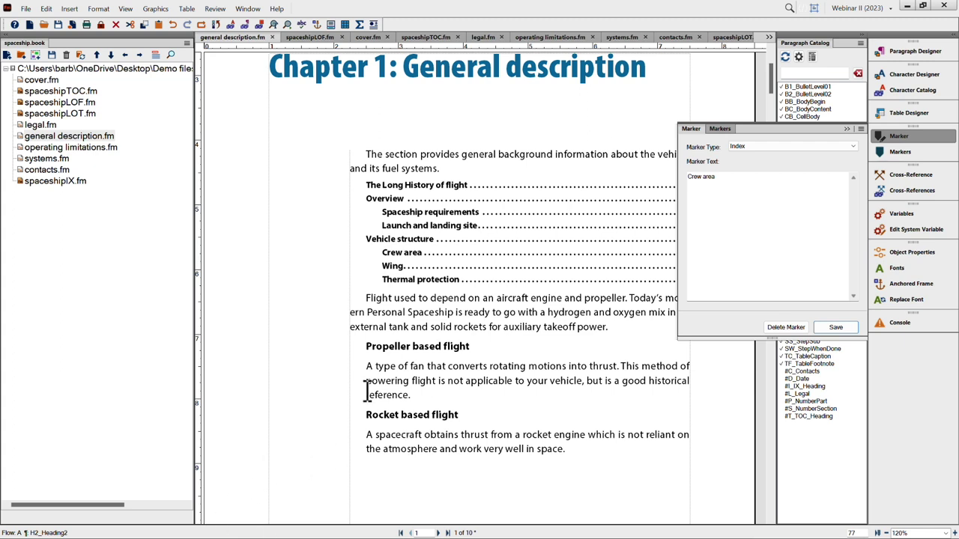
left_click(393, 347)
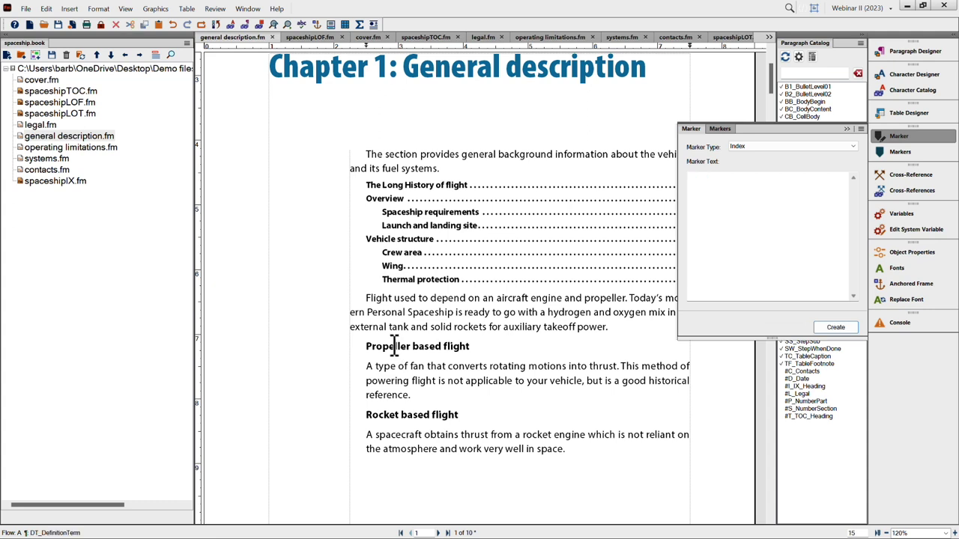
left_click(387, 381)
left_click(125, 9)
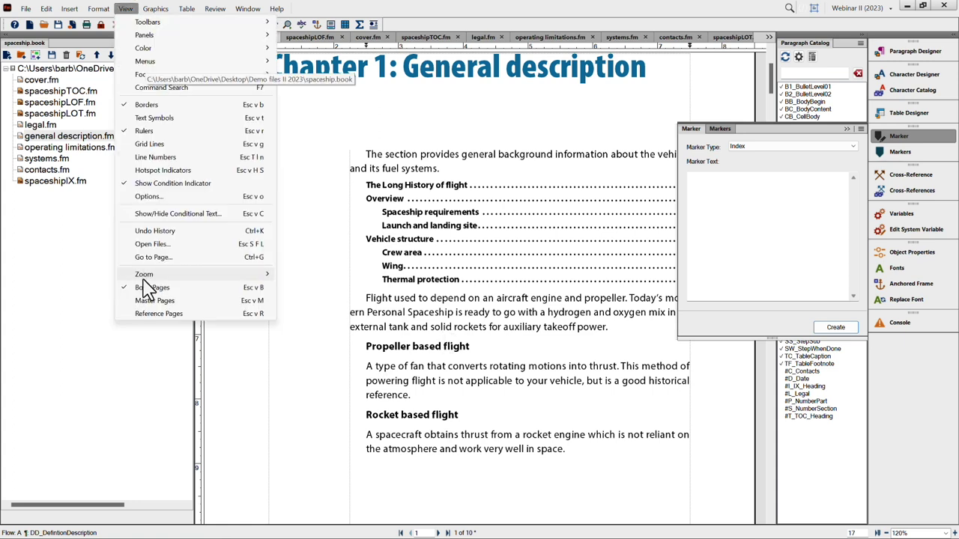
left_click(154, 119)
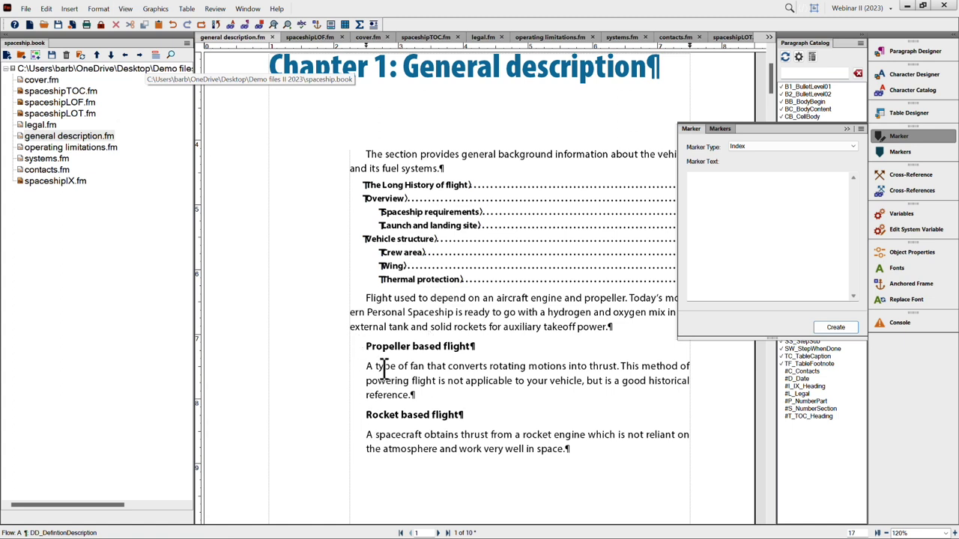
Step: Use the full definition paragraph under Propeller based flight as the text of a new marker and set its type to Glossary
left_click_drag(469, 345, 365, 344)
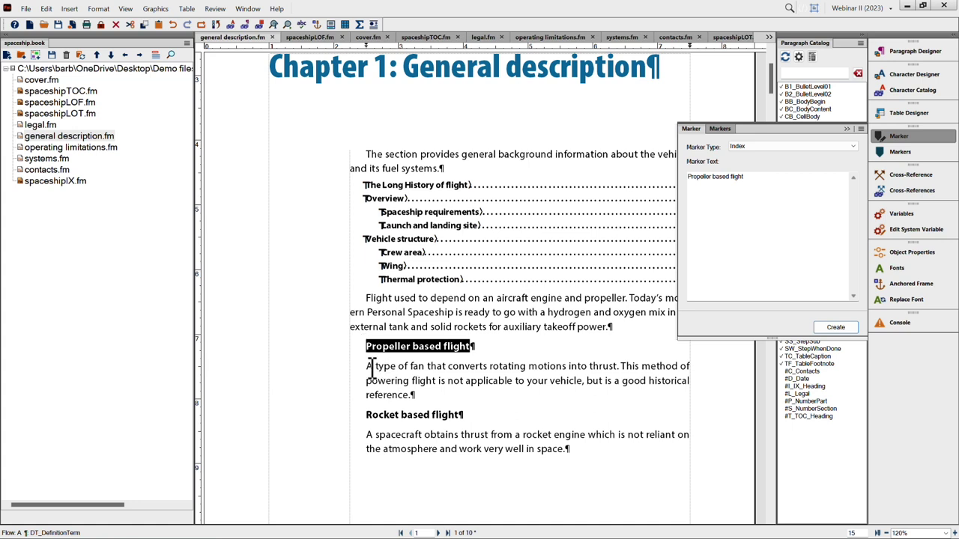
left_click_drag(367, 368, 423, 395)
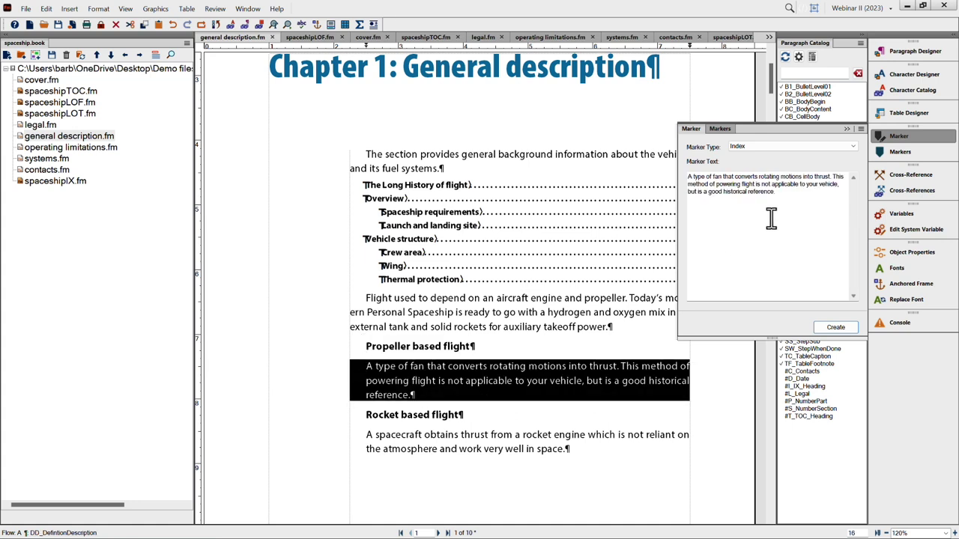
left_click(774, 149)
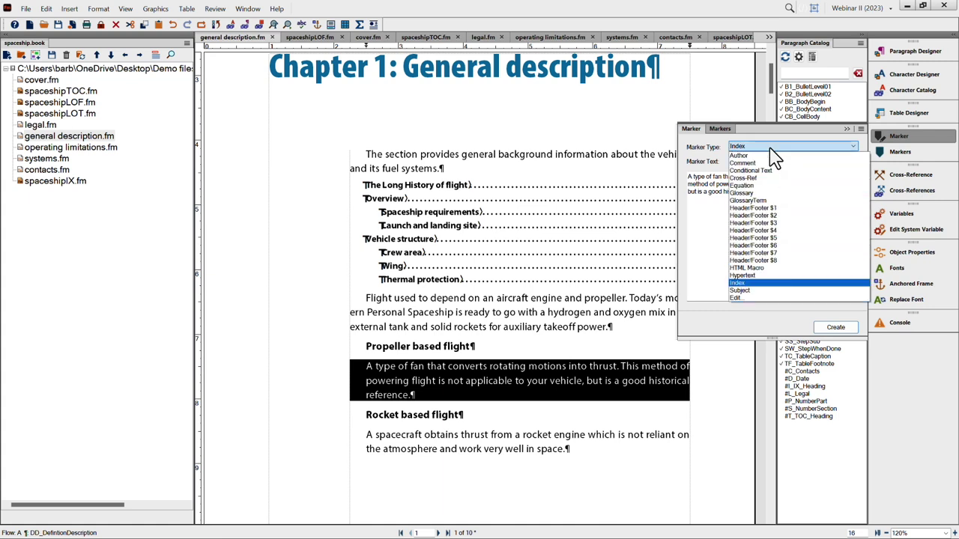
left_click(745, 193)
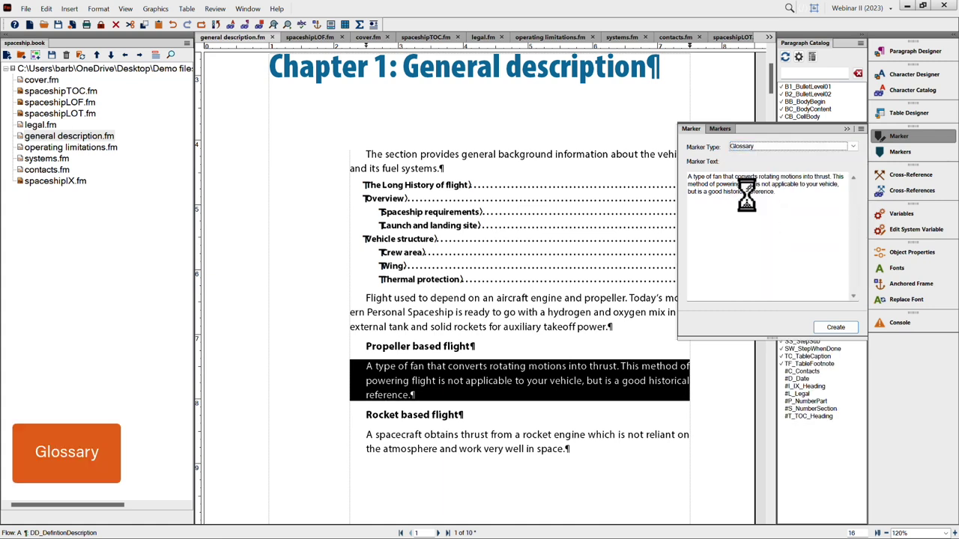
left_click(853, 148)
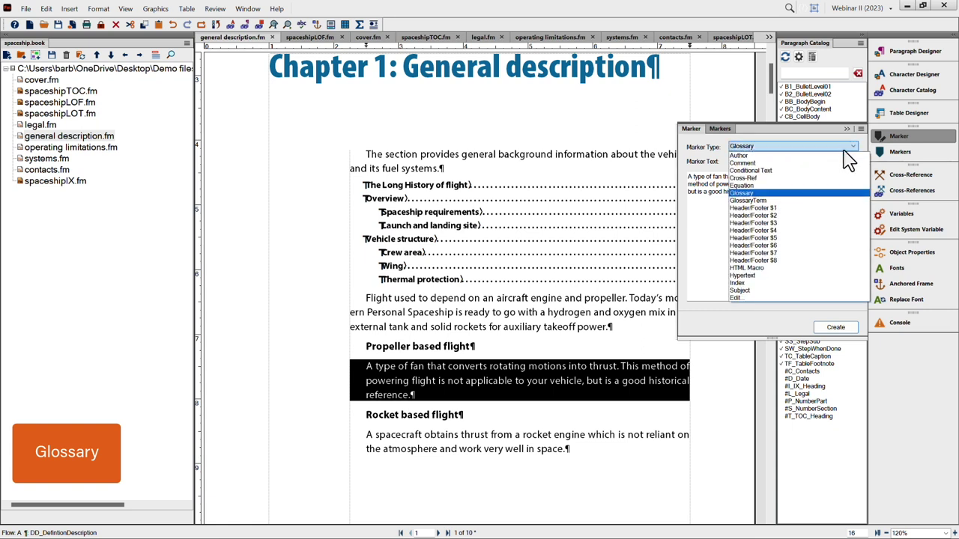
left_click(792, 193)
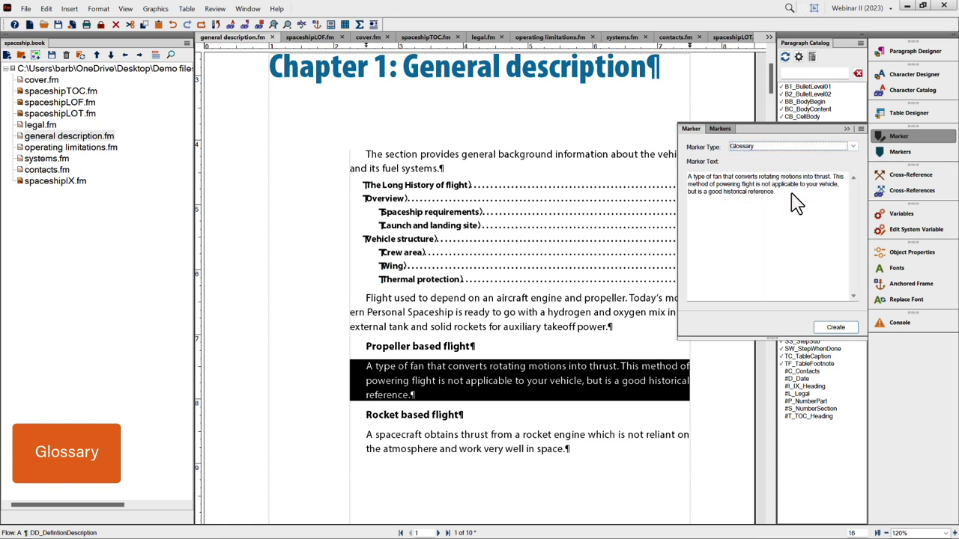
Step: Put "Propeller based flight" and a space before the definition in the marker text and create the Glossary marker
left_click(689, 179)
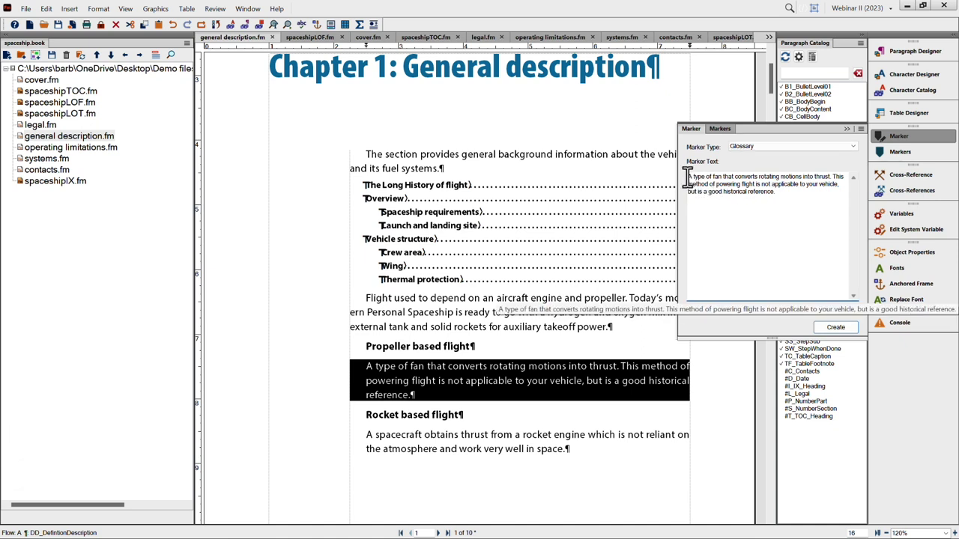
type("Propeller based flight")
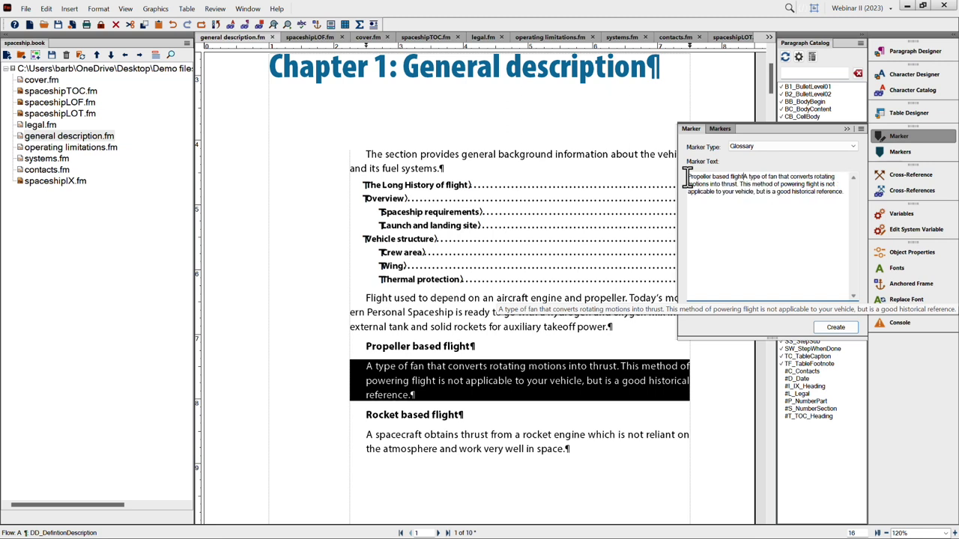
mouse_move(688, 178)
left_mouse_down()
mouse_move(745, 178)
mouse_move(749, 187)
mouse_move(747, 178)
left_mouse_up()
left_click(747, 178)
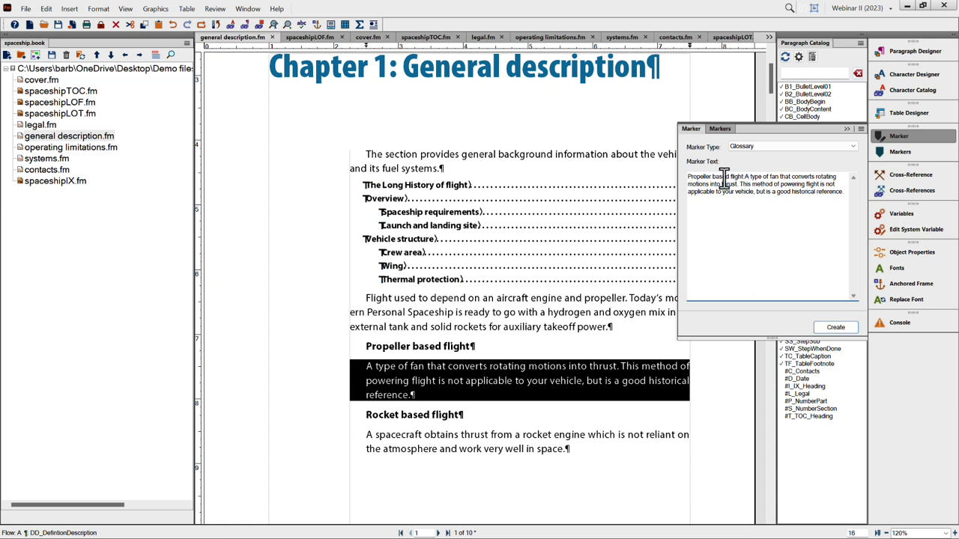
left_click(836, 327)
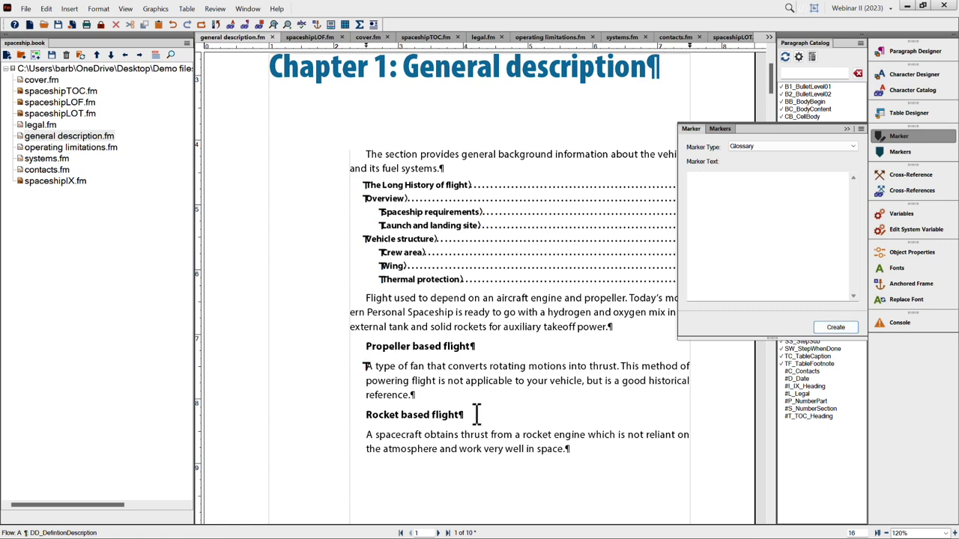
Step: Create a Glossary marker on the Rocket based flight definition, with "Rocket based flight:" in front of the full definition as marker text
left_click_drag(475, 415, 360, 414)
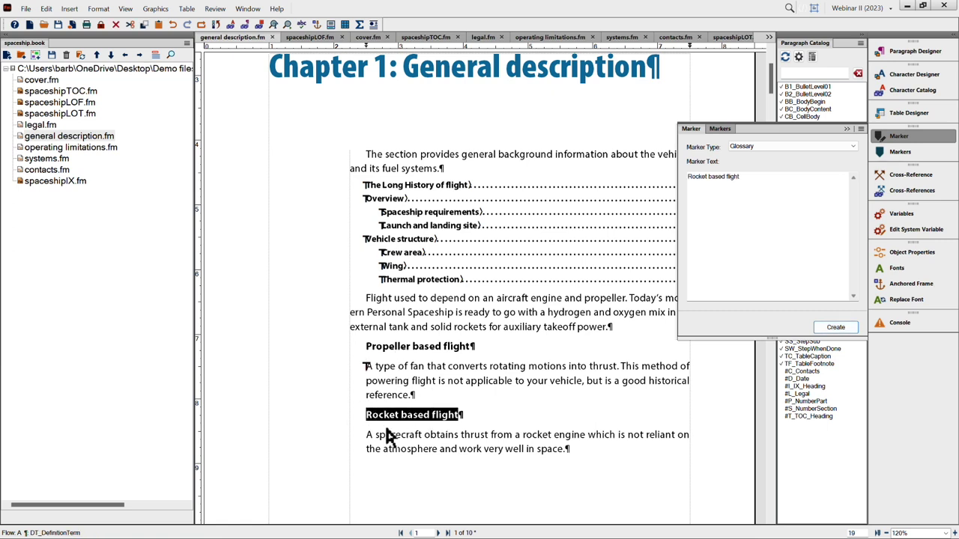
left_click_drag(574, 450, 360, 436)
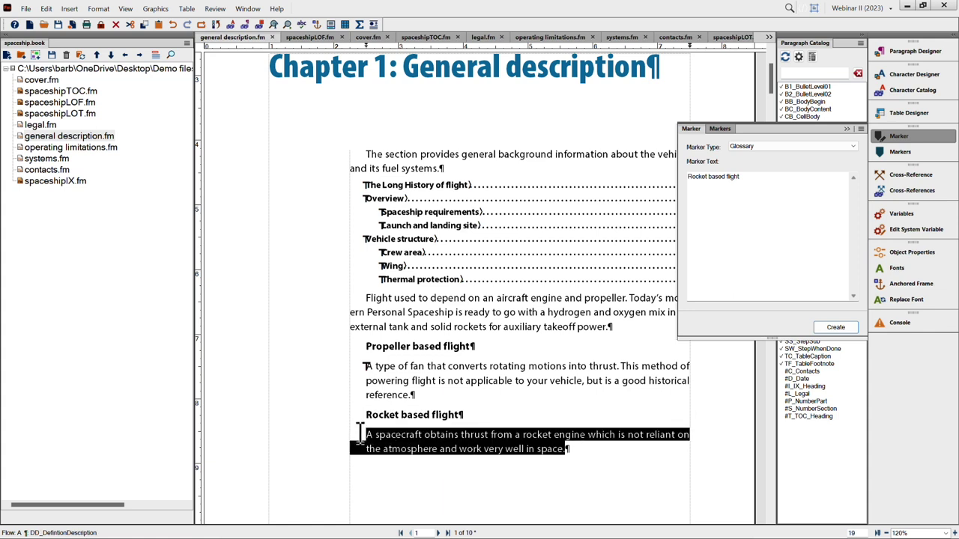
left_click(689, 180)
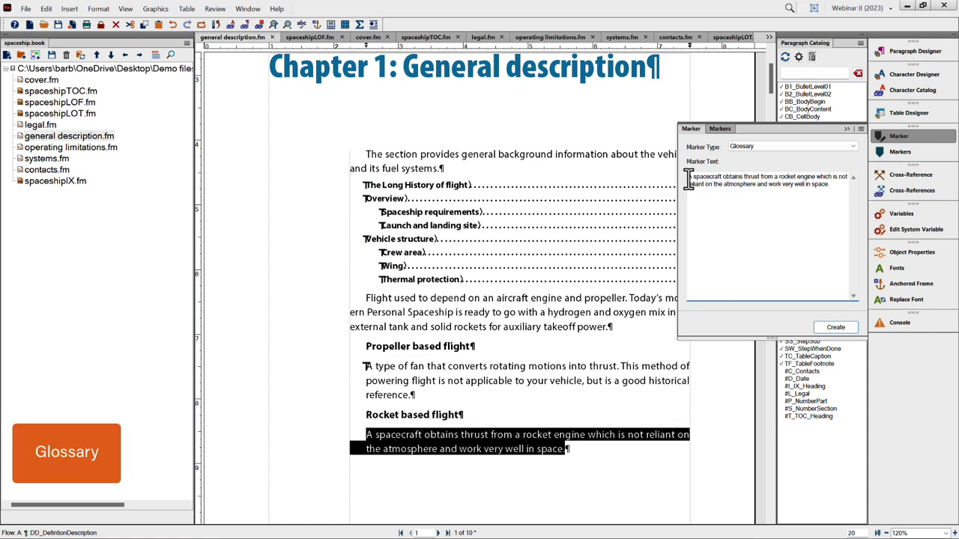
type("Rocket based flight")
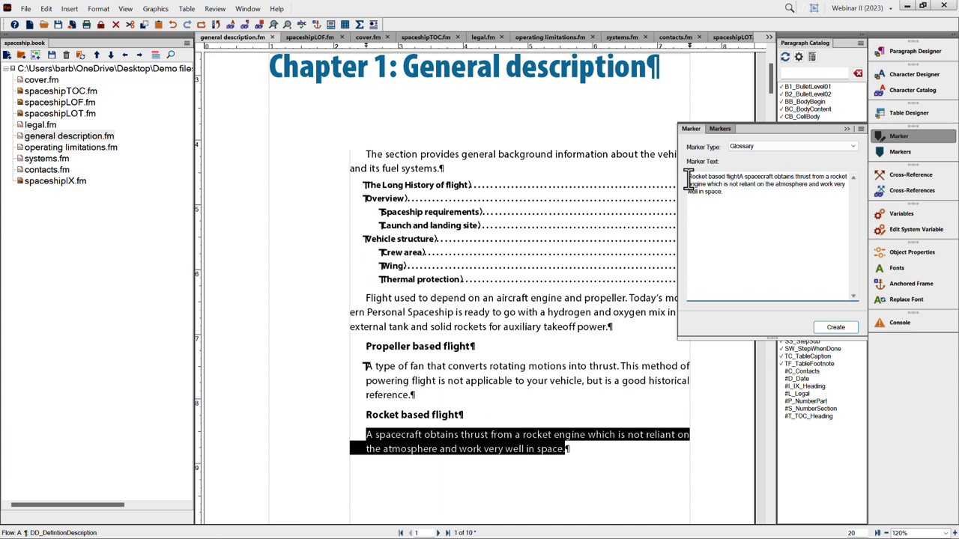
type(":")
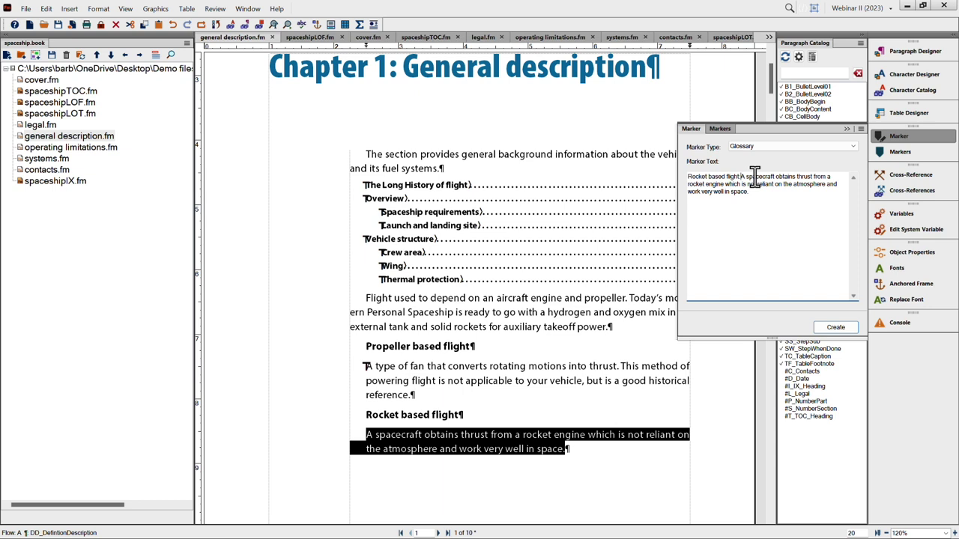
left_click(836, 330)
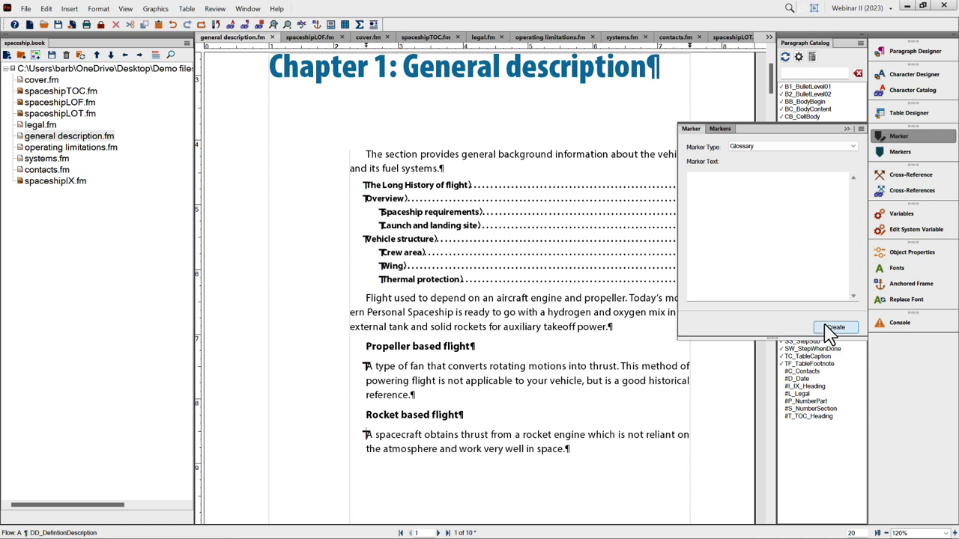
Step: Set up an index of markers after spaceshipIX.fm that includes the Glossary marker type
left_click(60, 184)
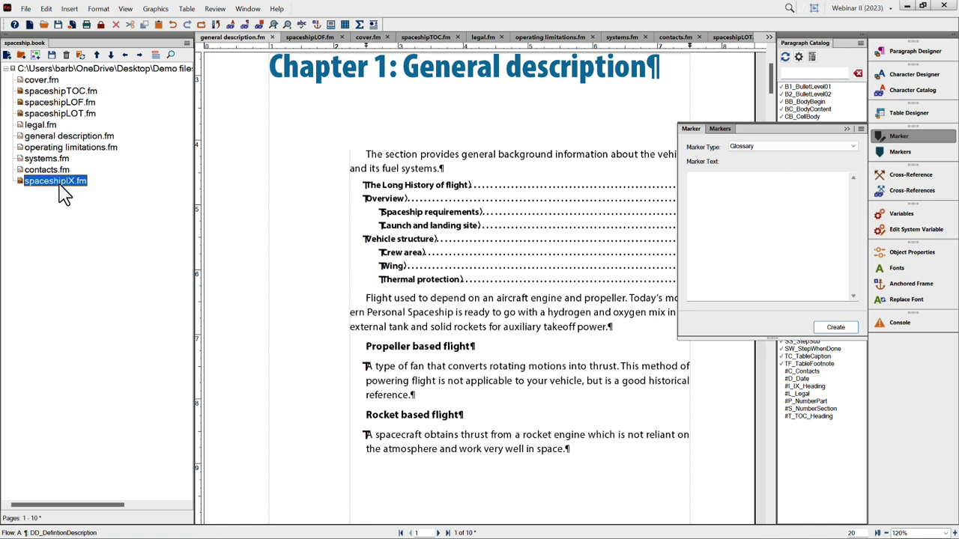
left_click(69, 10)
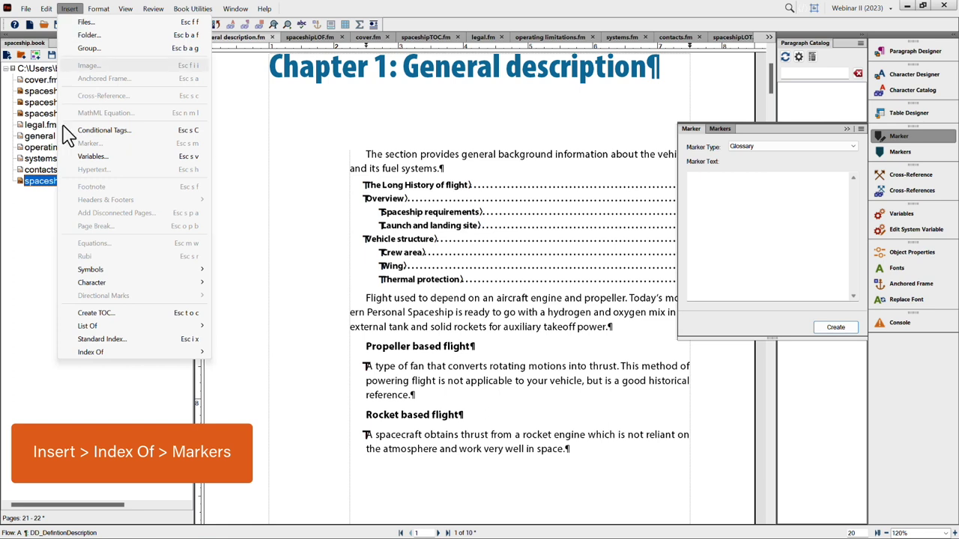
mouse_move(88, 354)
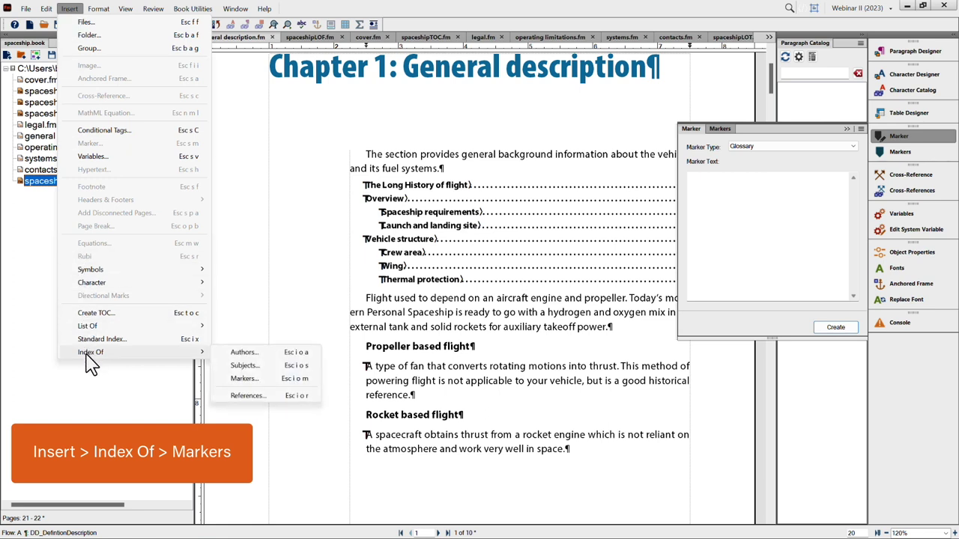
left_click(255, 380)
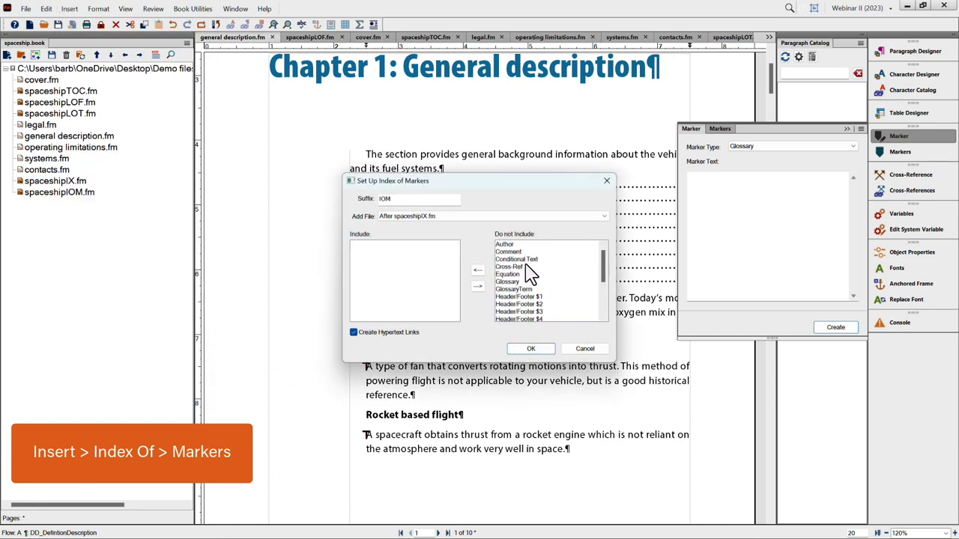
left_click(510, 283)
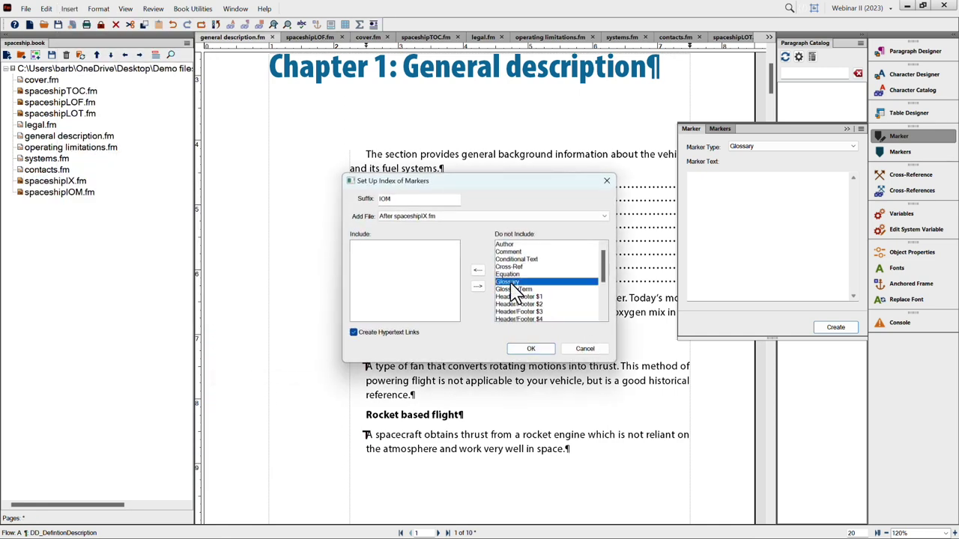
double_click(512, 285)
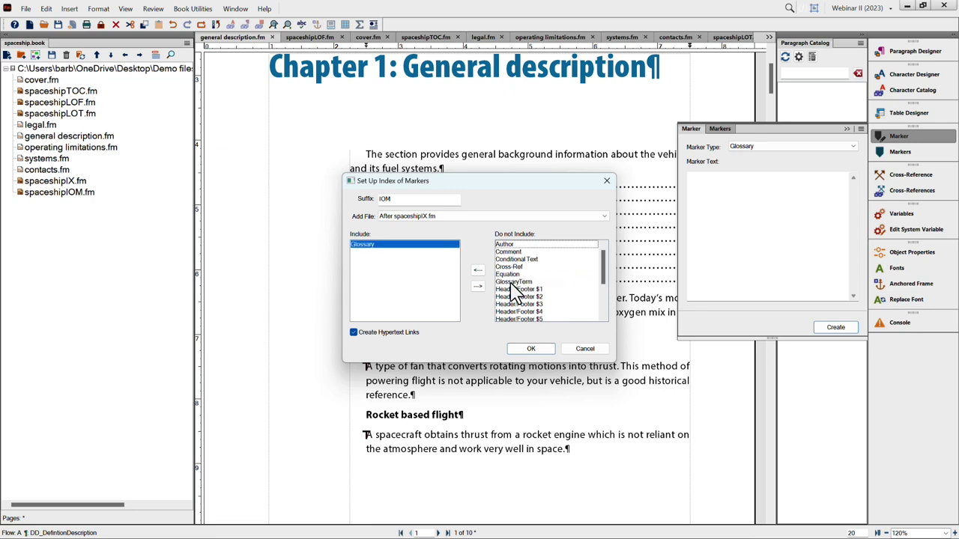
Step: Keep IOM as the marker index suffix and update the book to generate the index
left_click(390, 199)
key("BackSpace")
key("BackSpace")
key("BackSpace")
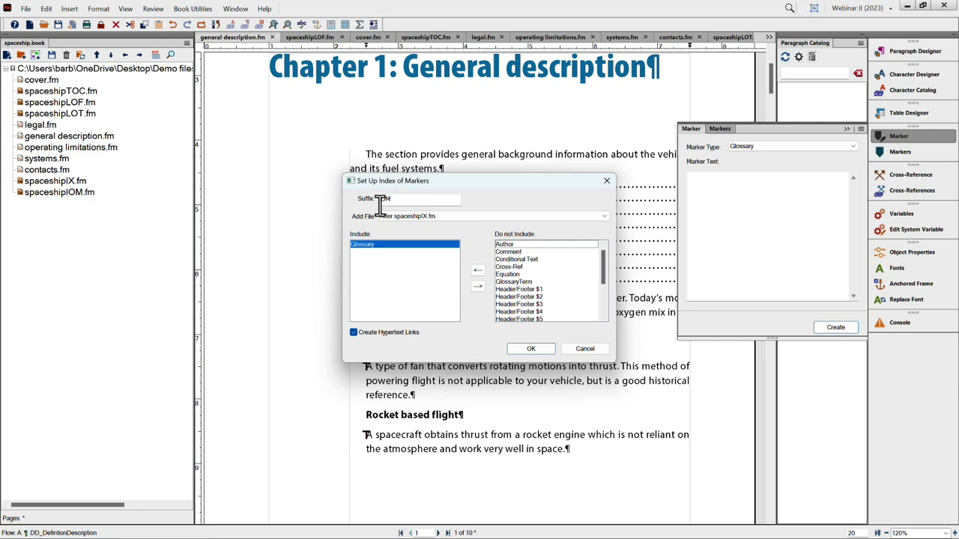
left_click(531, 348)
key("Return")
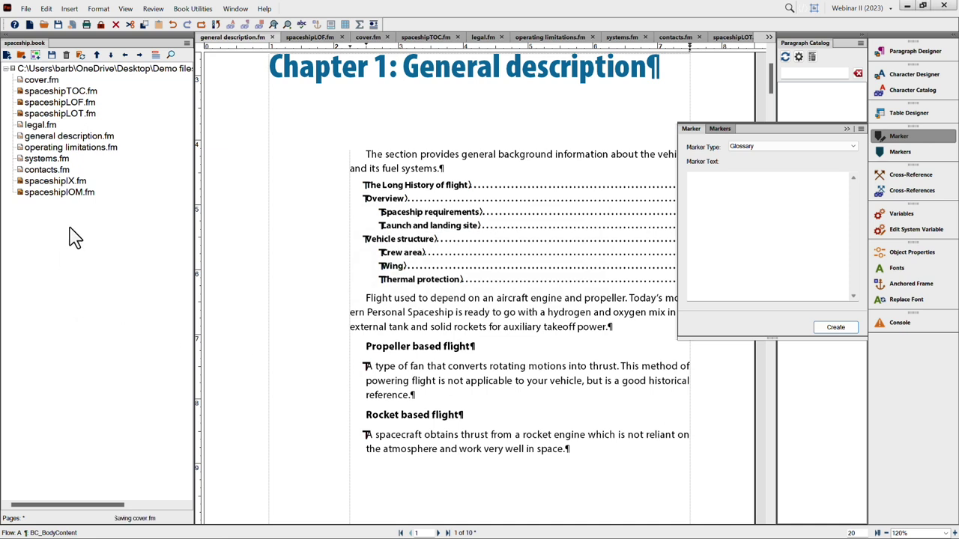
Step: Open the generated spaceshipIOM.fm and hide its text symbols
left_click(66, 195)
double_click(65, 194)
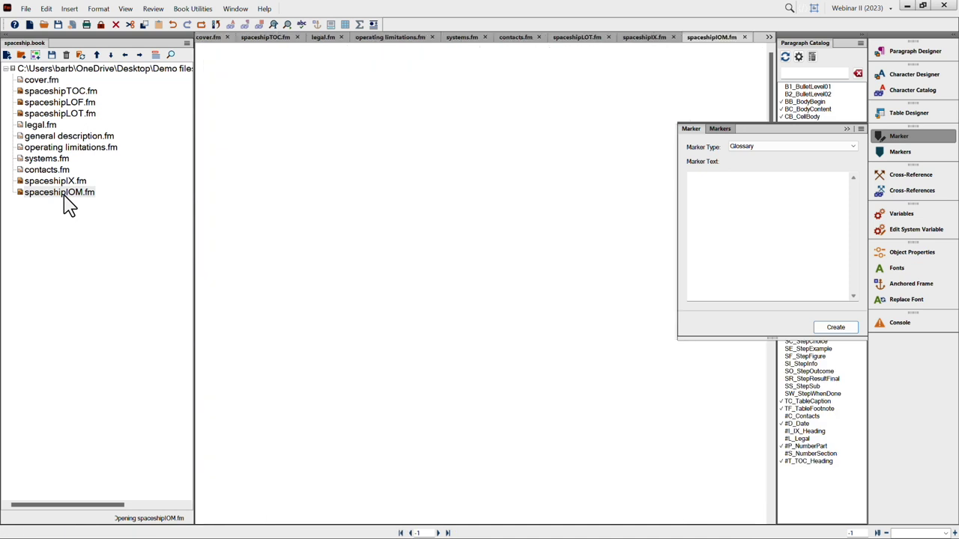
left_click(124, 9)
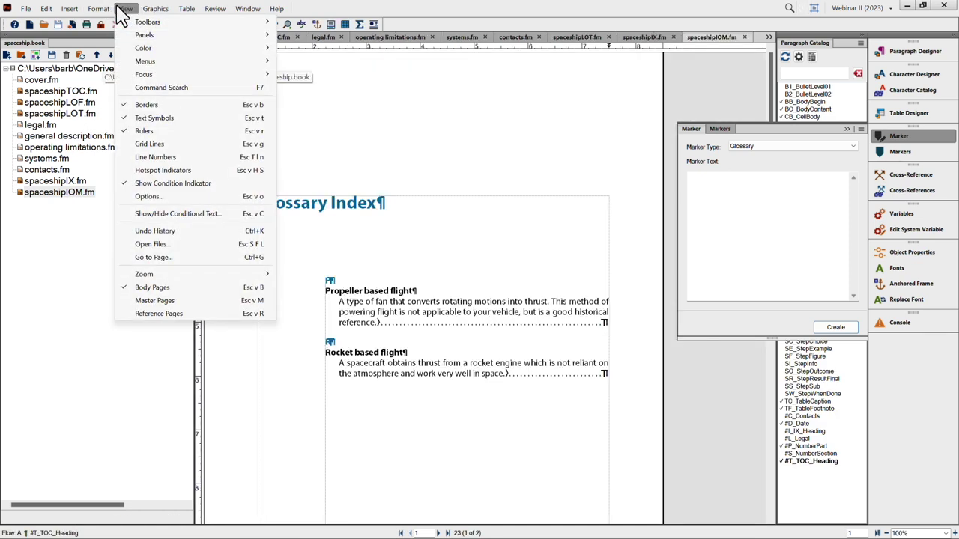
left_click(149, 120)
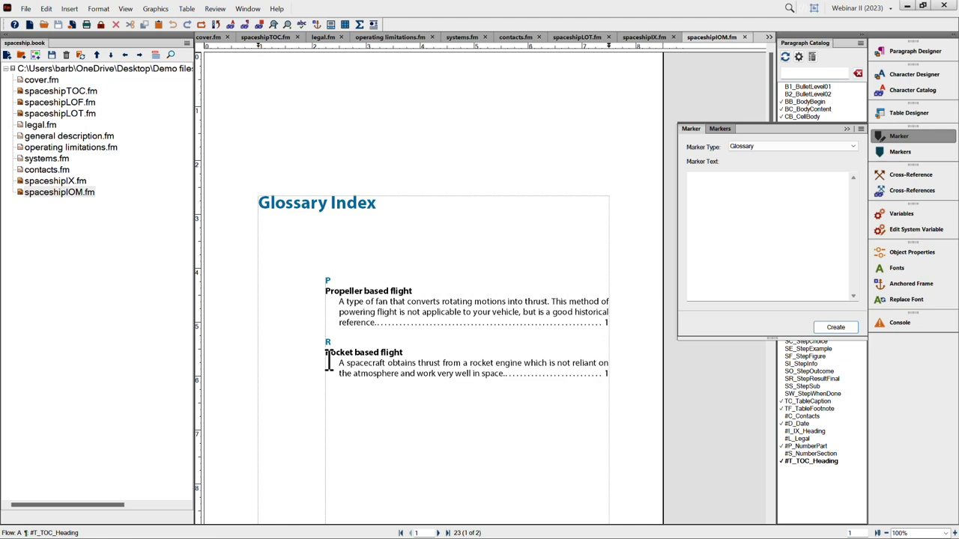
Step: Add a list of markers with suffix LOM before spaceshipIOM.fm, include the Glossary marker type, and update the book to generate it
left_click(51, 190)
left_click(54, 193)
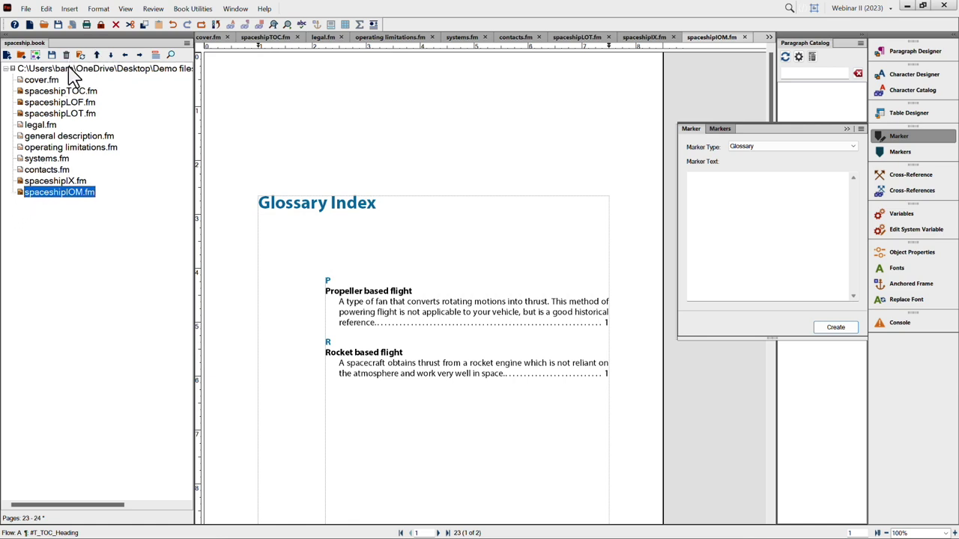
left_click(68, 9)
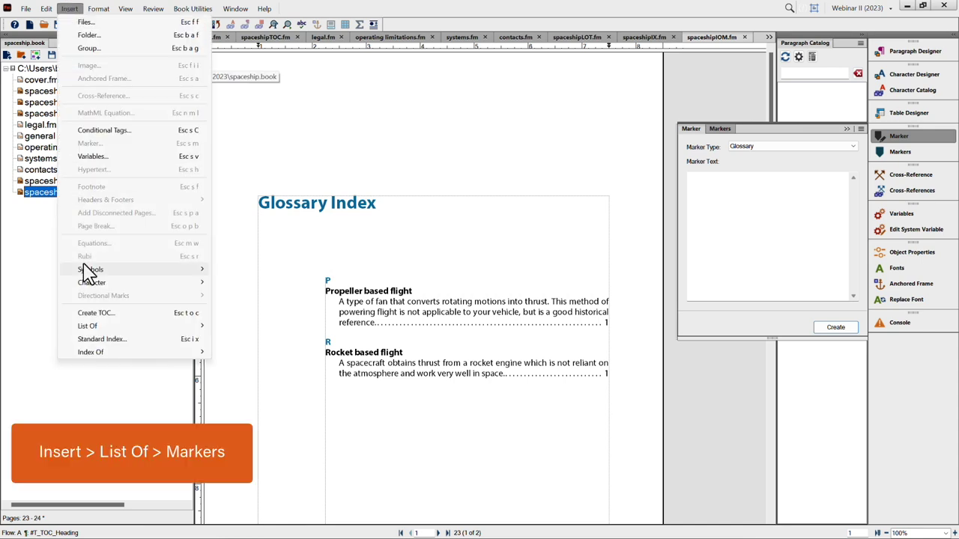
mouse_move(96, 327)
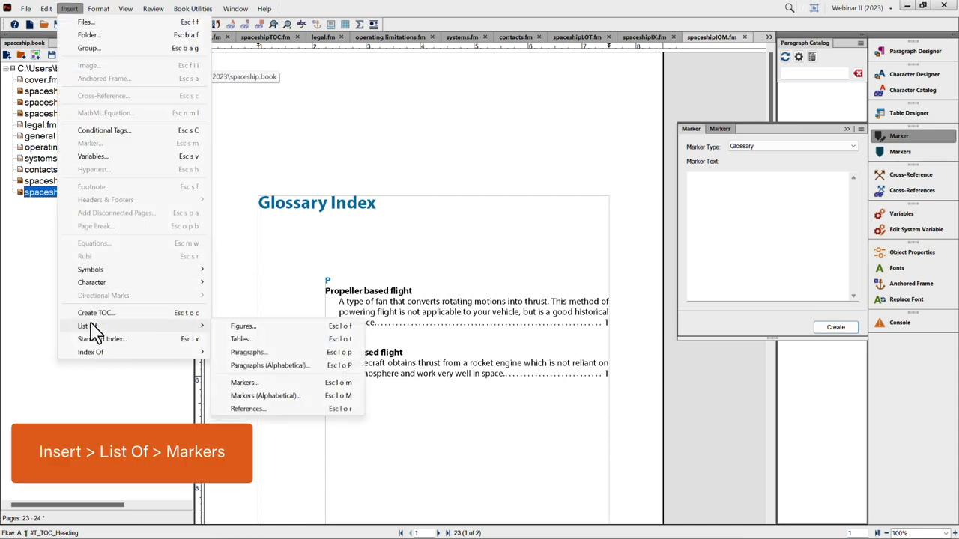
left_click(279, 382)
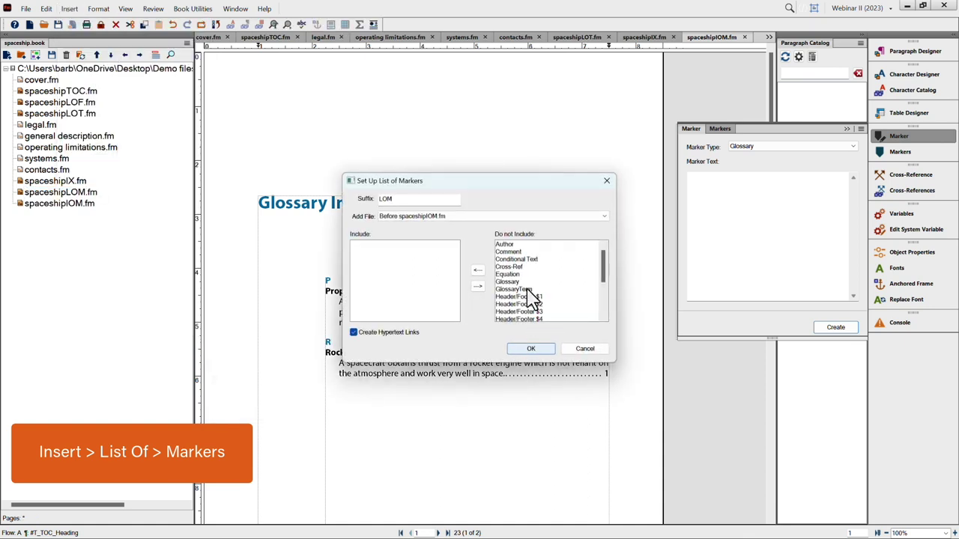
double_click(515, 282)
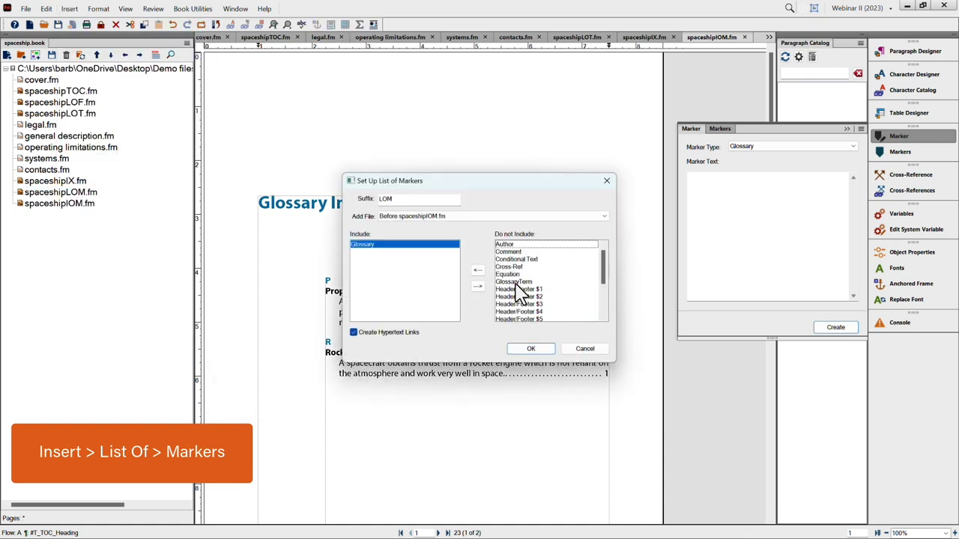
left_click(530, 349)
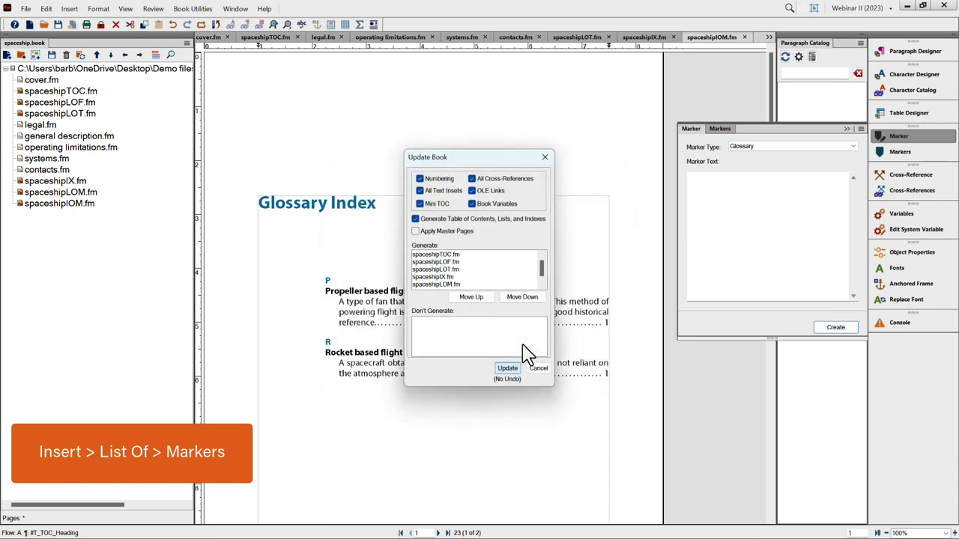
key("Return")
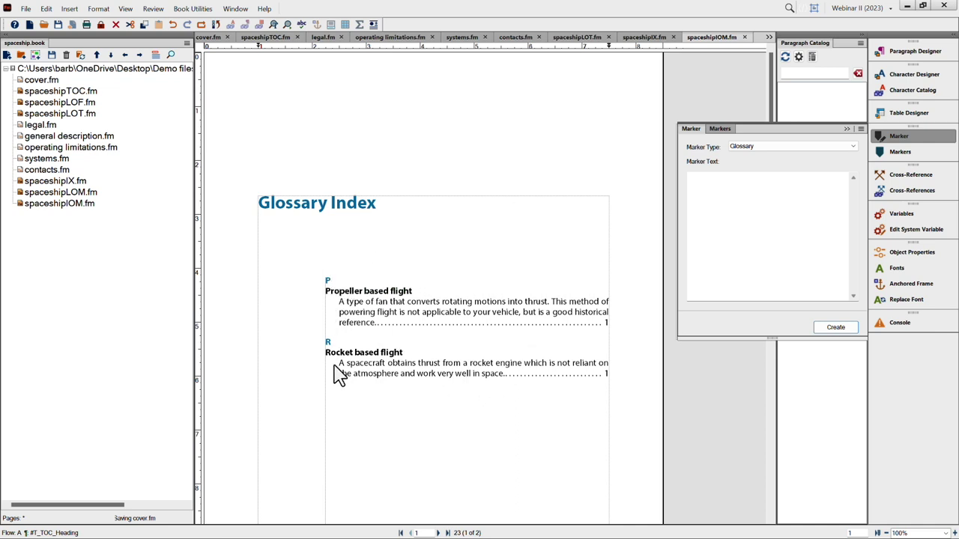
Step: Compare the glossary list in spaceshipLOM.fm with the glossary index in spaceshipIOM.fm
double_click(65, 193)
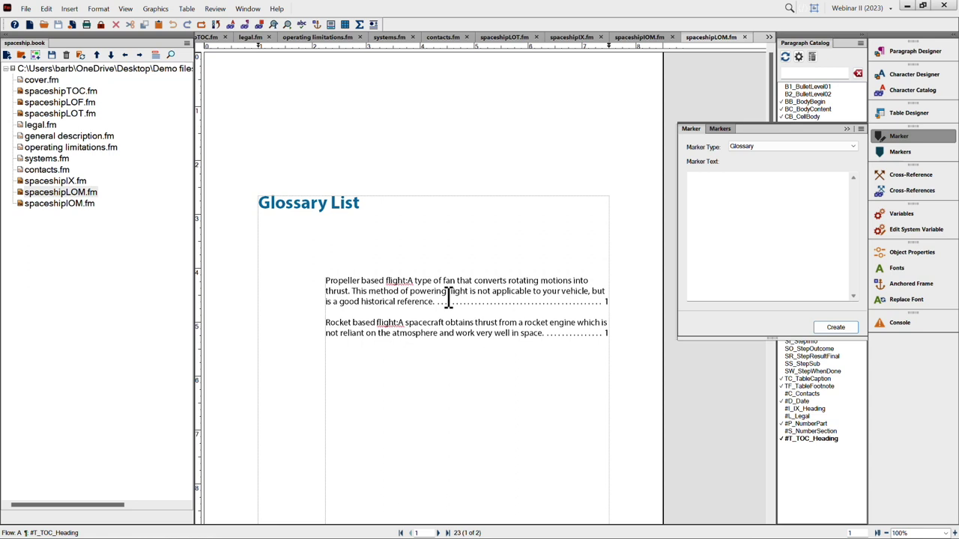
double_click(63, 206)
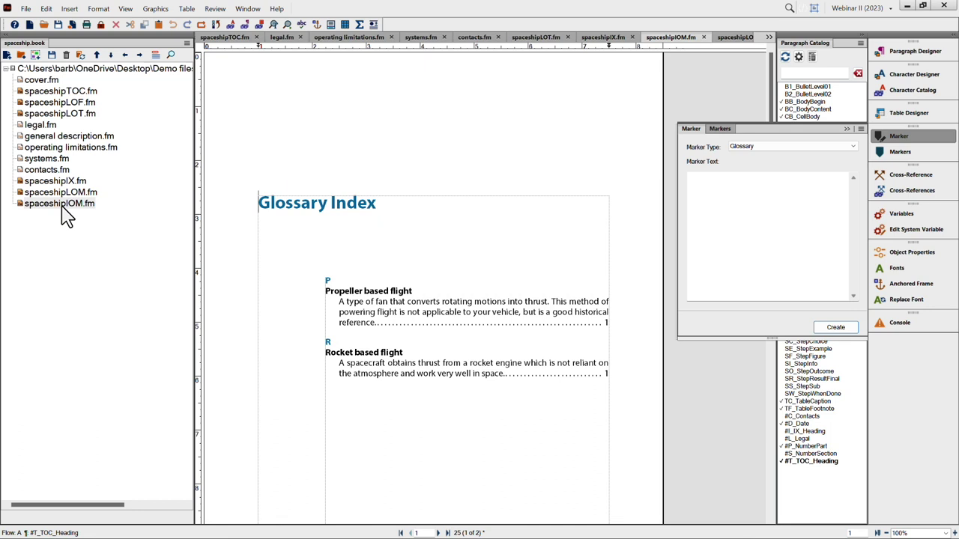
Step: Set the right indent of the Level2IOM paragraph style to 0.5" for the definitions in the glossary index and update the style
left_click(398, 312)
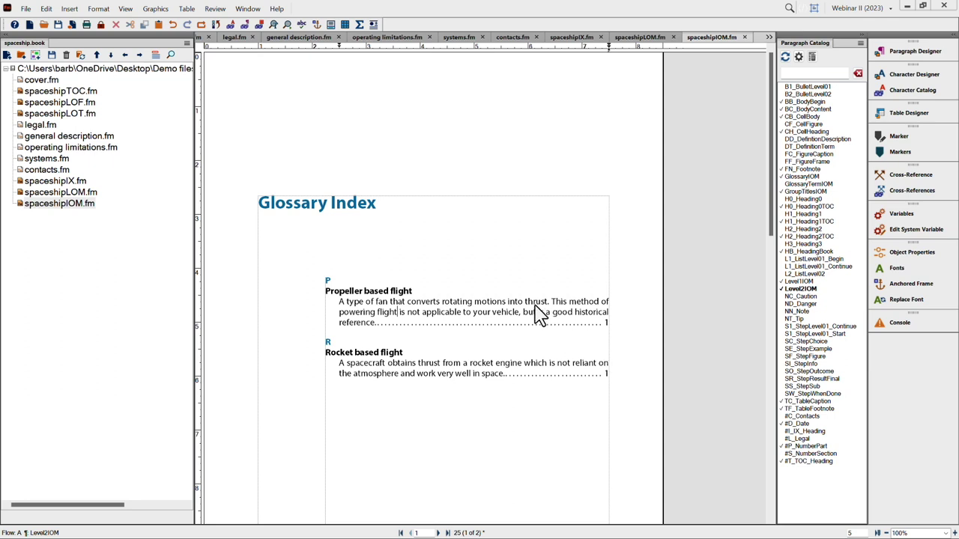
left_click(474, 302)
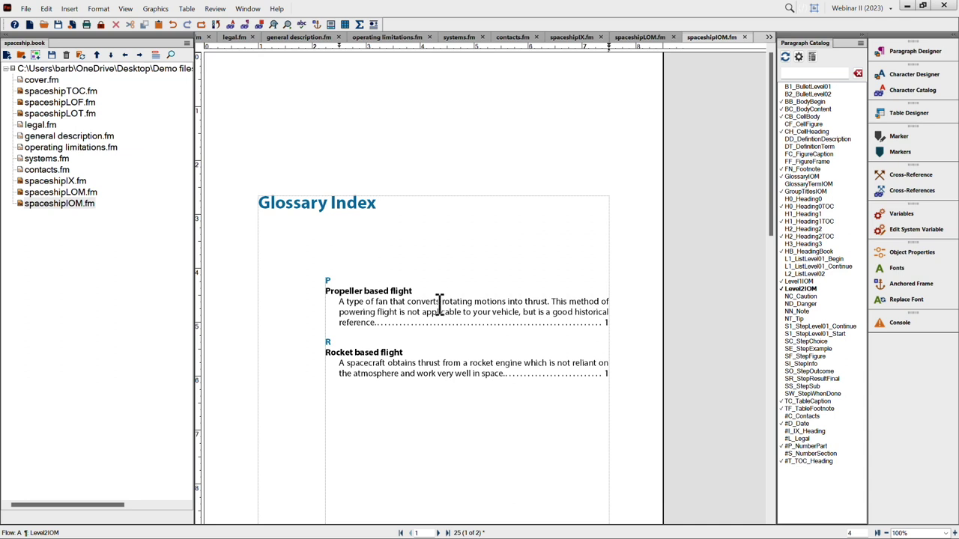
left_click(920, 52)
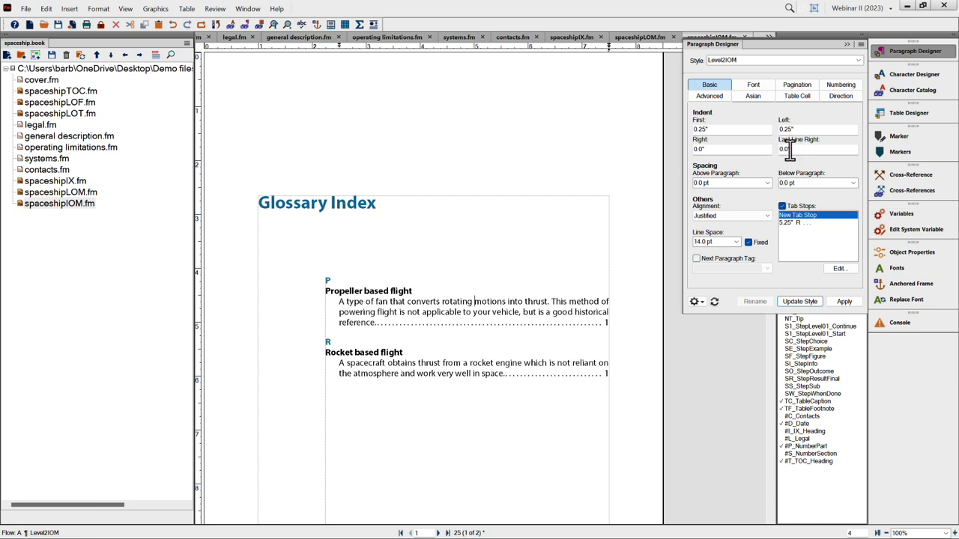
left_click_drag(723, 149, 699, 150)
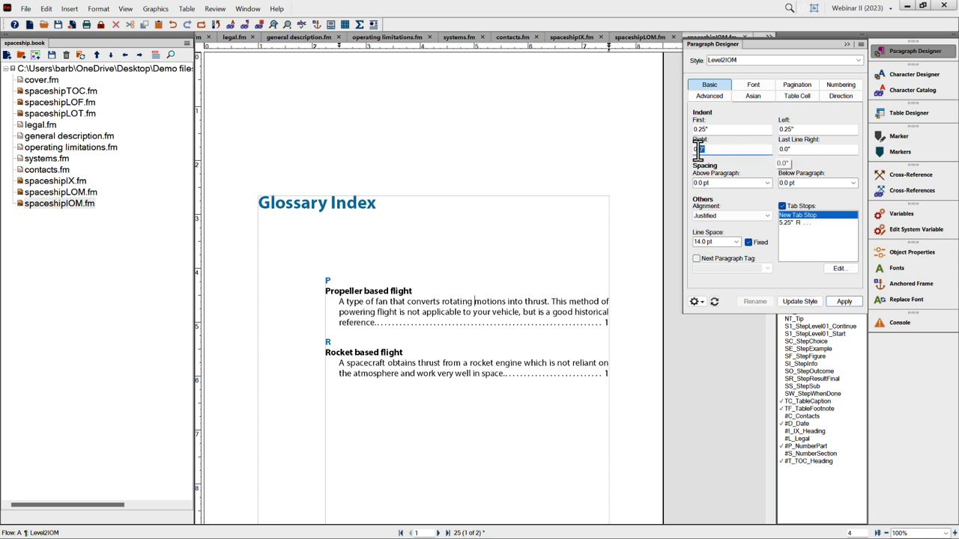
type("0.5")
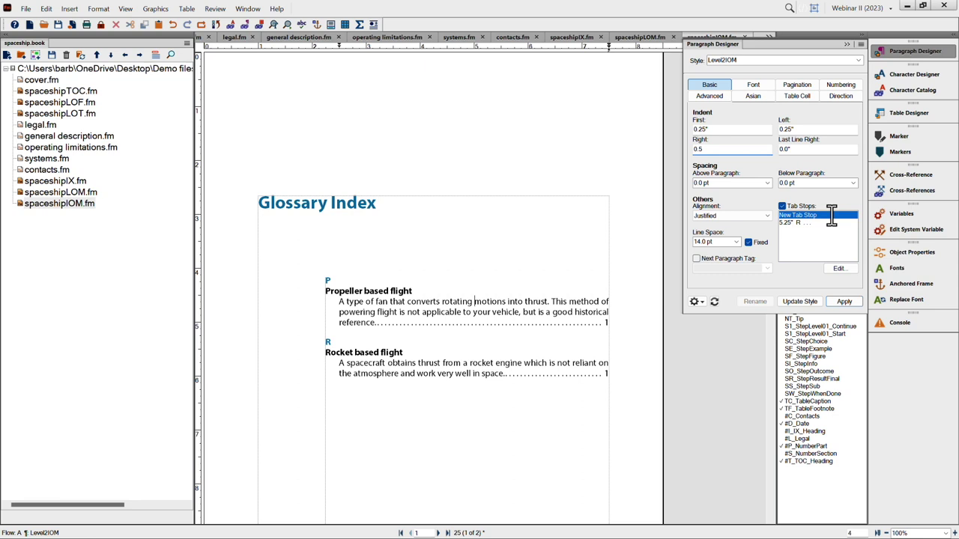
left_click(800, 301)
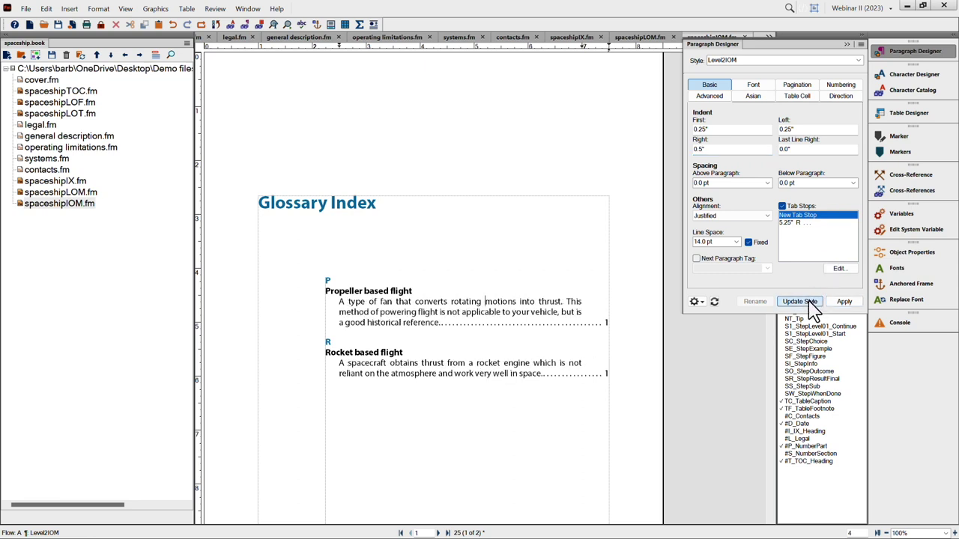
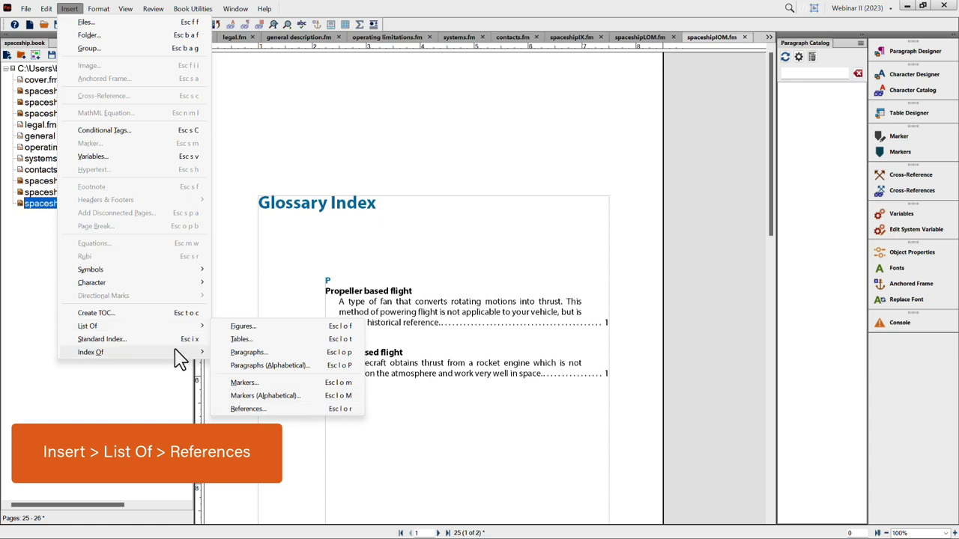
mouse_move(179, 358)
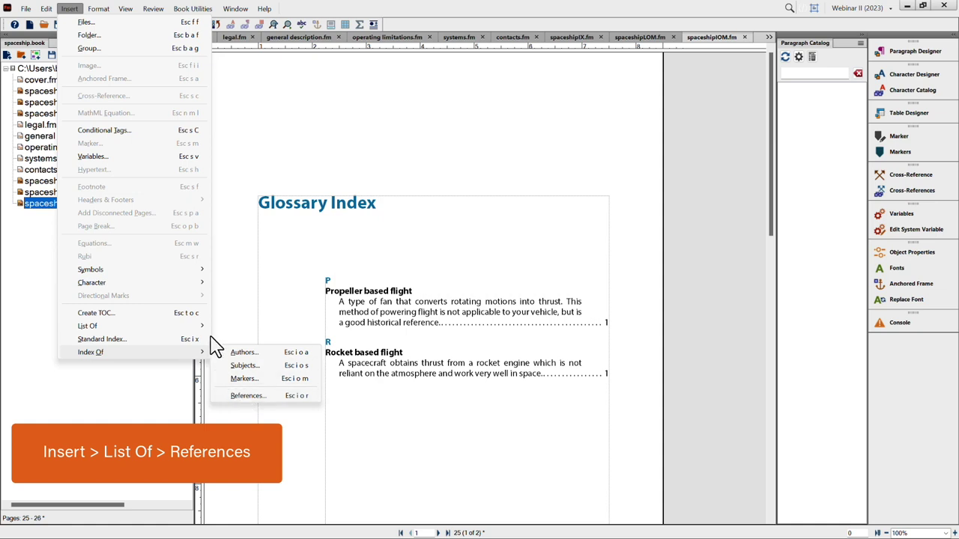
mouse_move(199, 330)
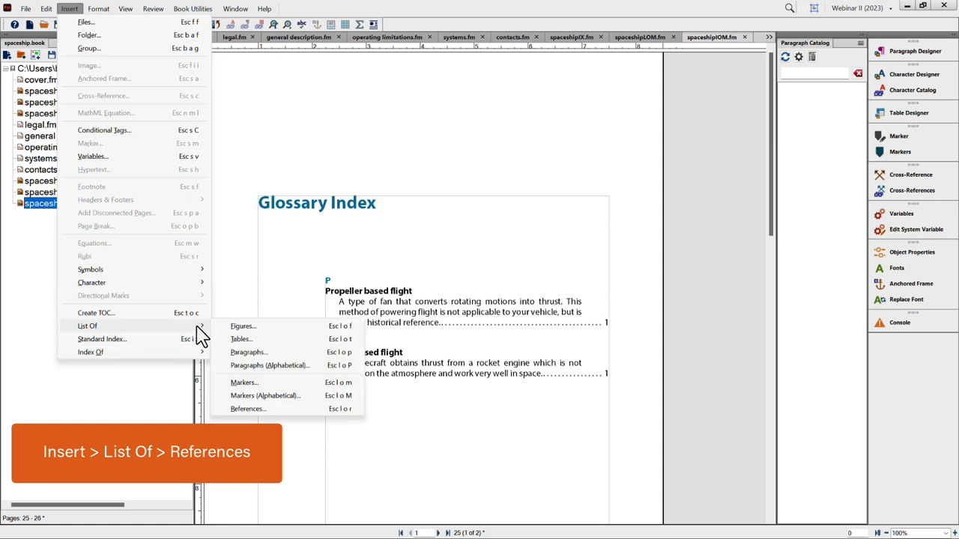
Step: Add a list of references with suffix LOR after spaceshipIOM.fm, include Imported Graphics, and update the book to generate it
left_click(259, 412)
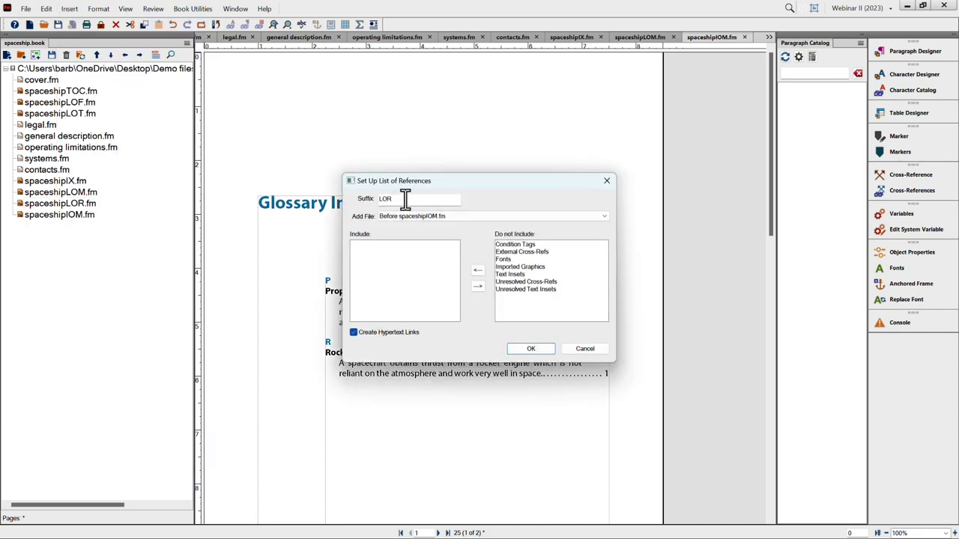
left_click_drag(393, 182, 245, 105)
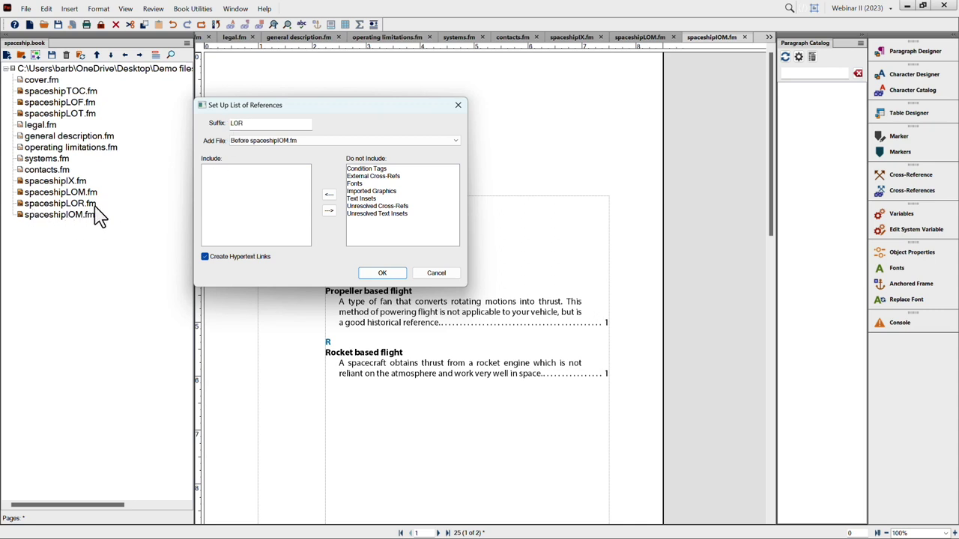
left_click(265, 143)
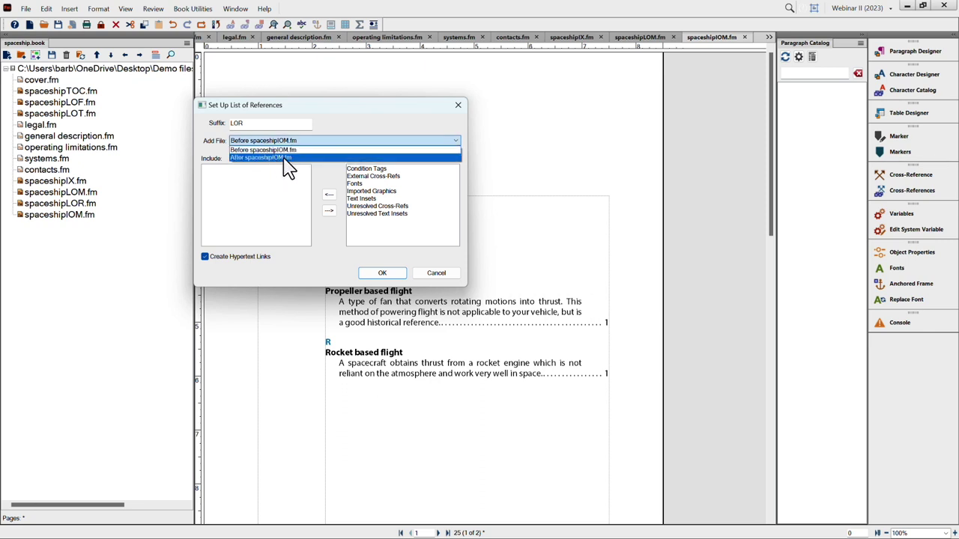
left_click(283, 159)
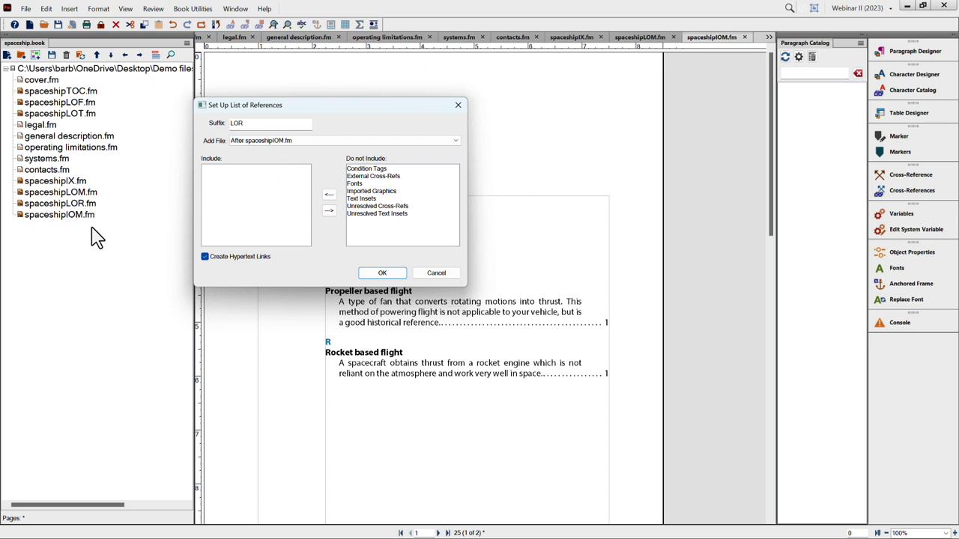
double_click(363, 192)
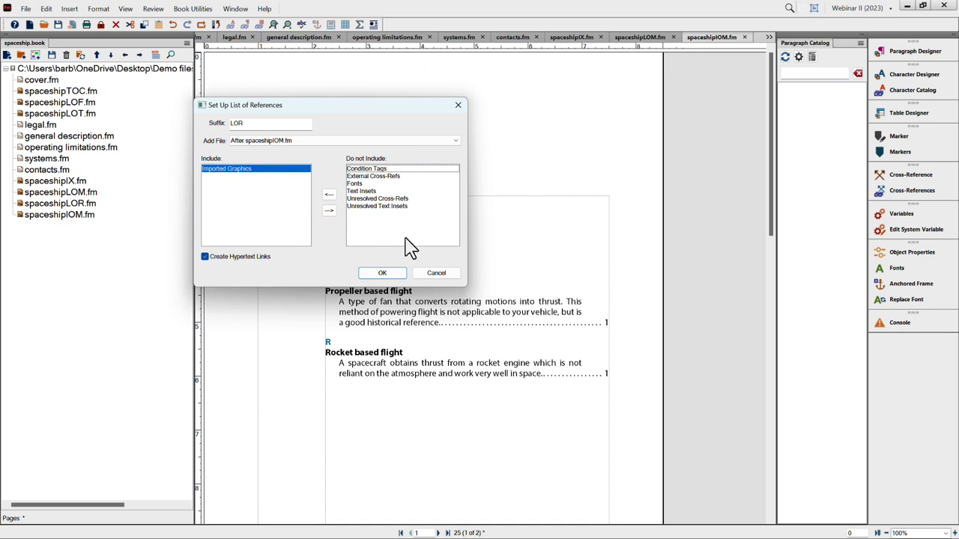
left_click(381, 275)
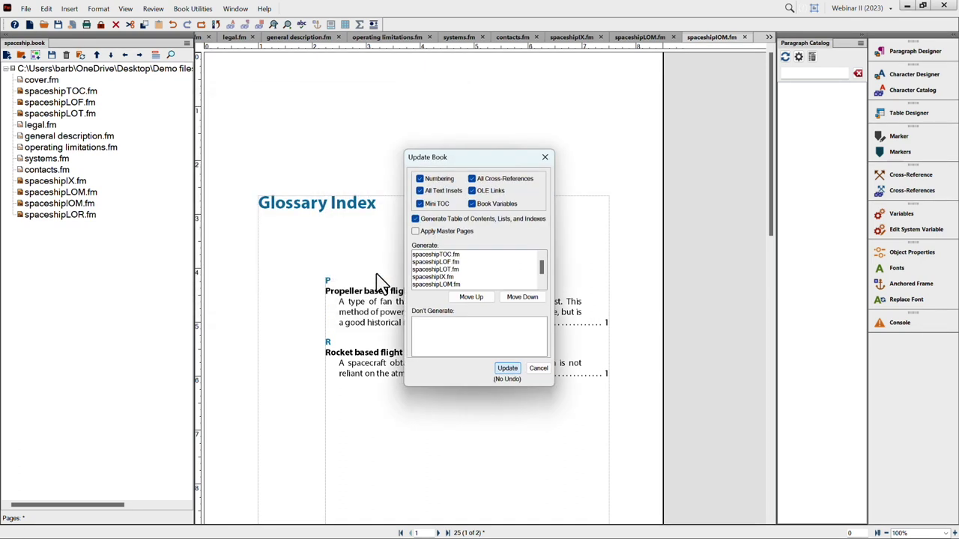
left_click(509, 377)
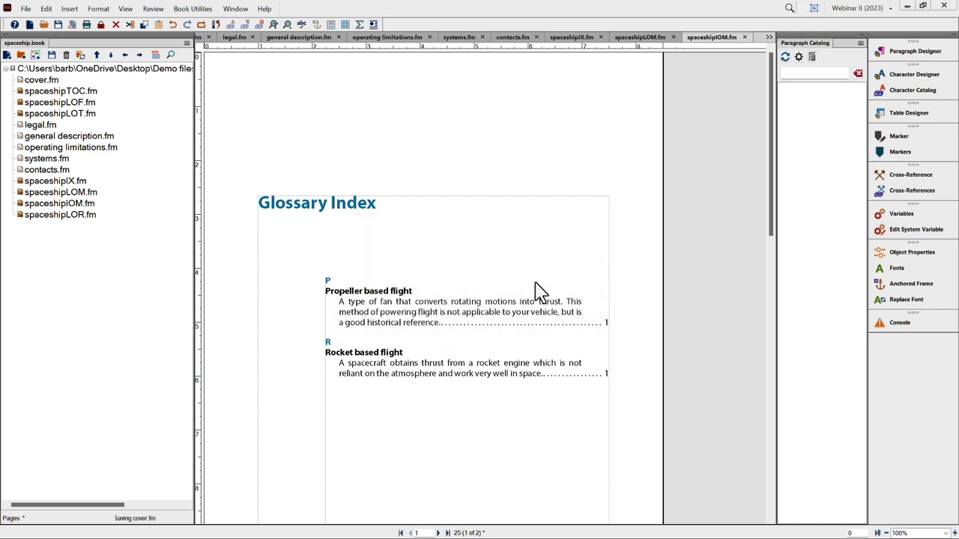
Step: Open the generated spaceshipLOR.fm, review its imported graphics entries, and show the text symbols
double_click(63, 217)
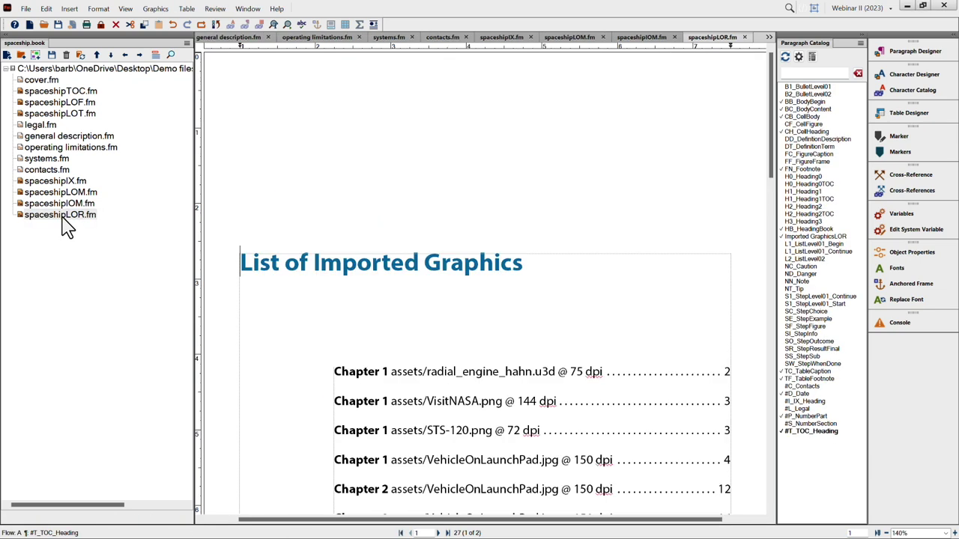
scroll(297, 355, "down", 2)
scroll(298, 355, "down", 3)
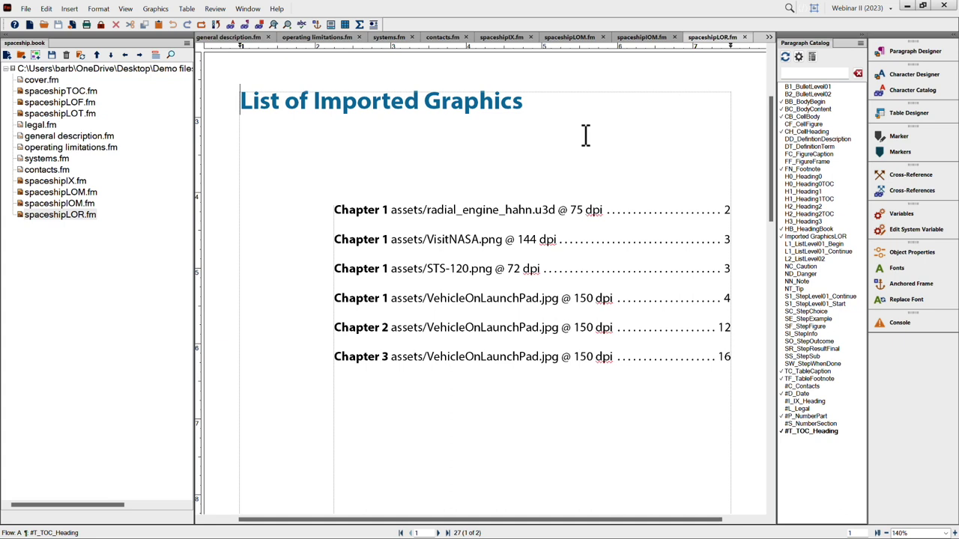
key("Down")
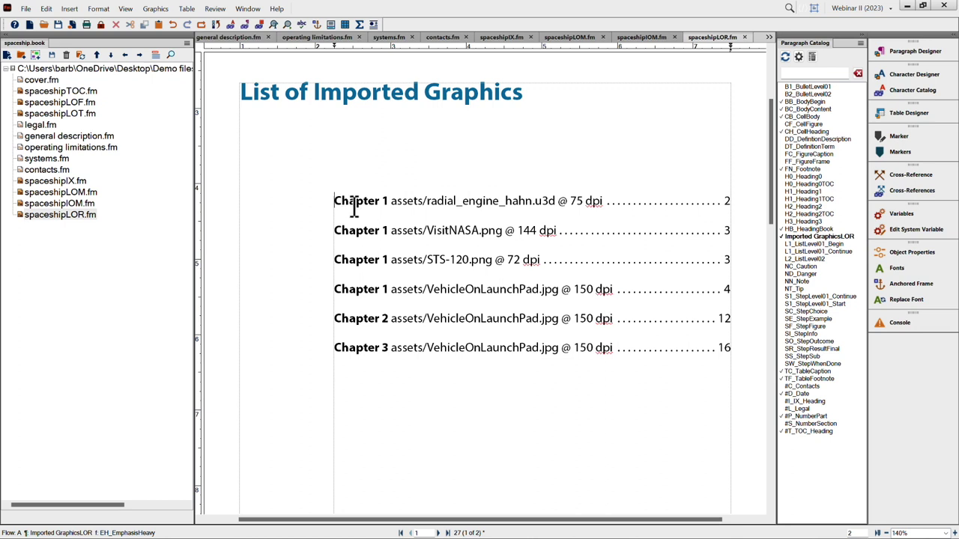
left_click(125, 9)
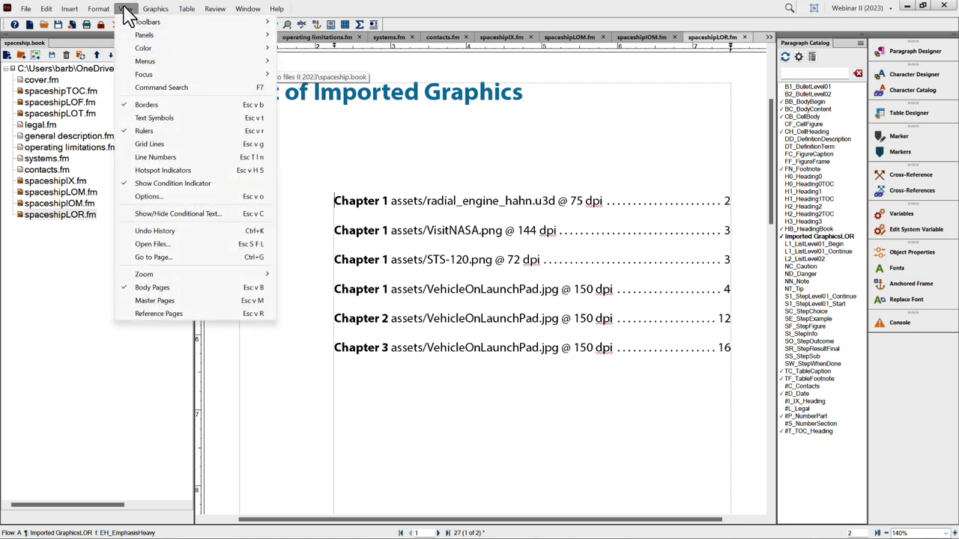
left_click(137, 120)
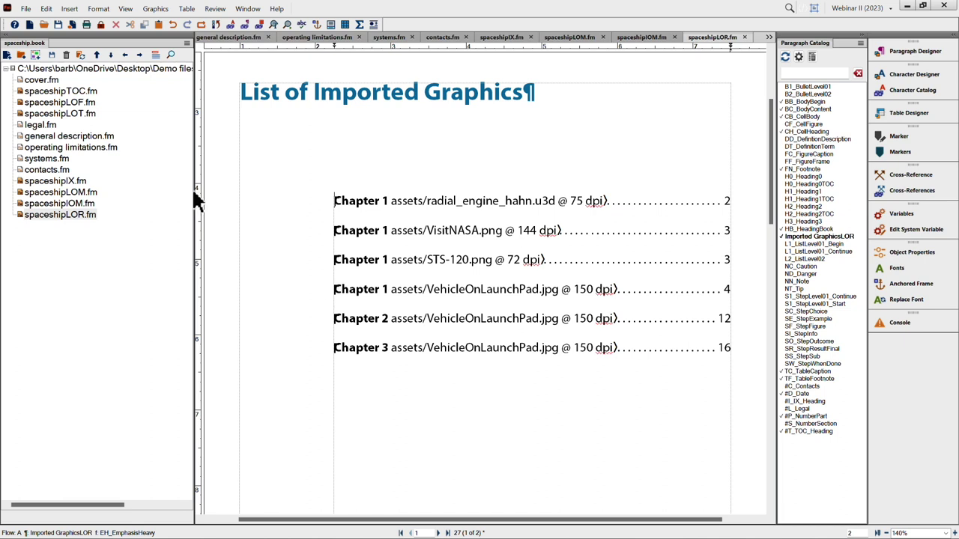
Step: Review the lists in spaceshipLOT.fm and spaceshipLOF.fm, follow the Figure 1.2 entry to its source, and return to the list of figures
double_click(73, 115)
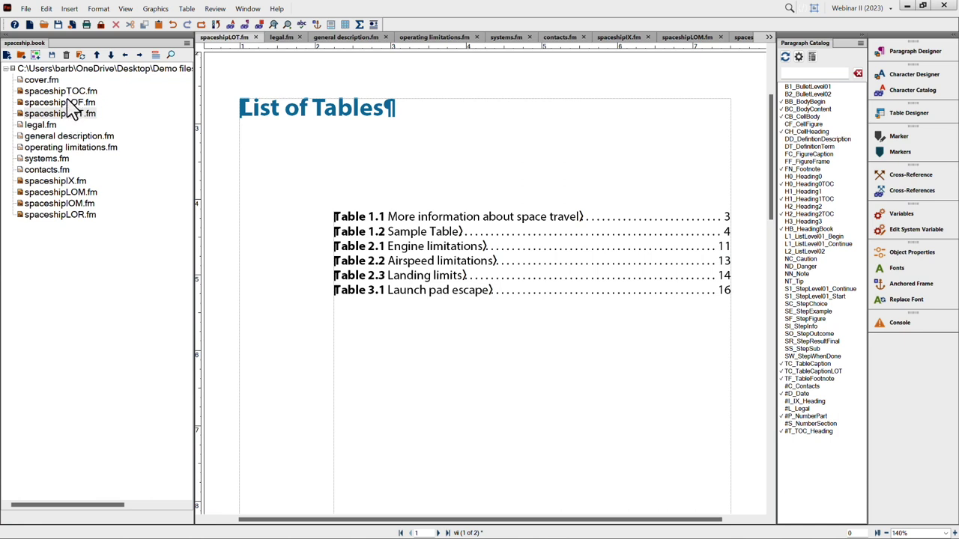
left_click(67, 104)
double_click(68, 105)
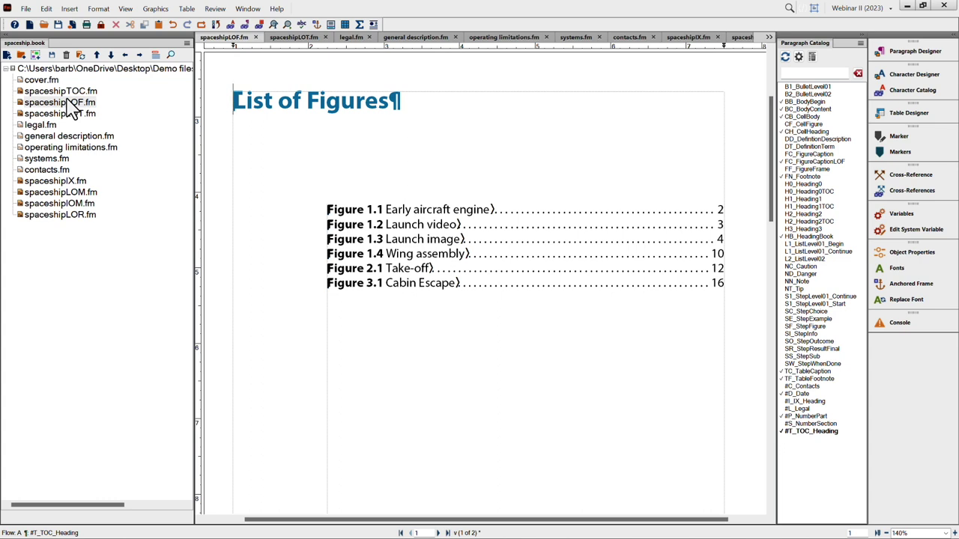
left_click(349, 230)
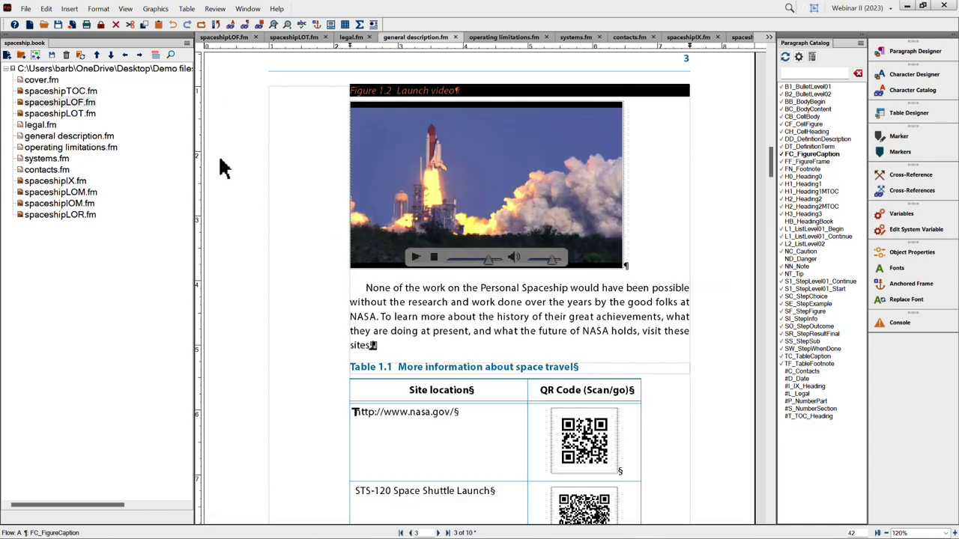
double_click(81, 104)
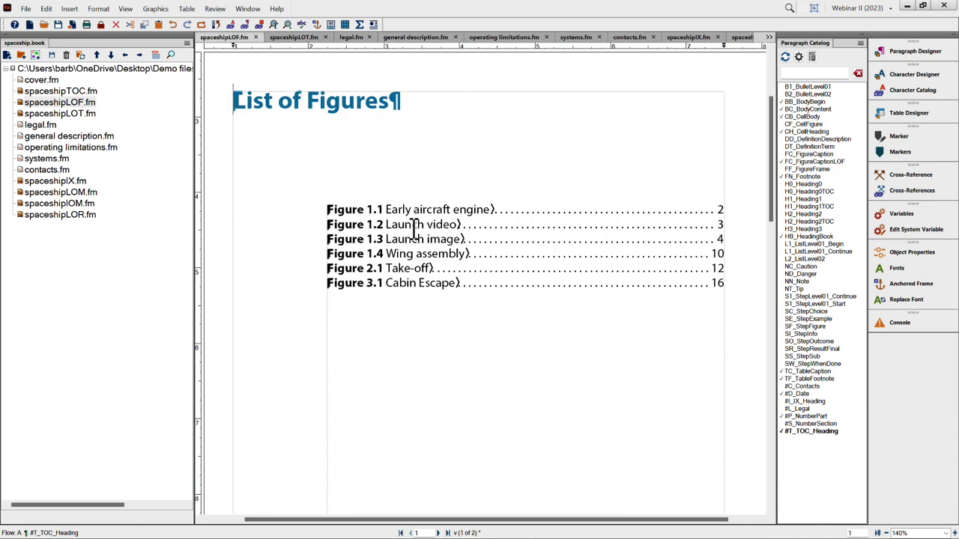
left_click(721, 235)
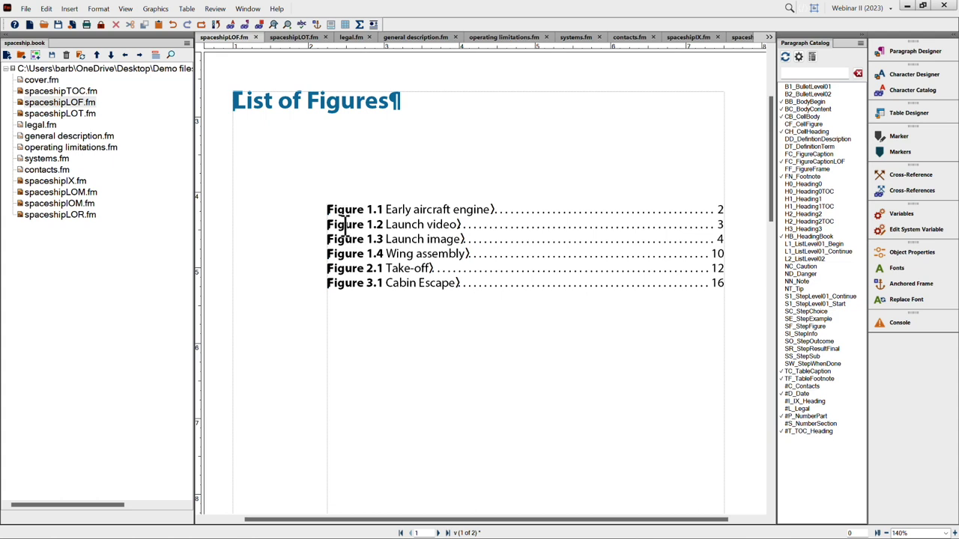
Step: On the reference page of spaceshipLOF.fm, reset the <$paranum> building block to Default ¶ Font and return to the body pages
left_click(125, 9)
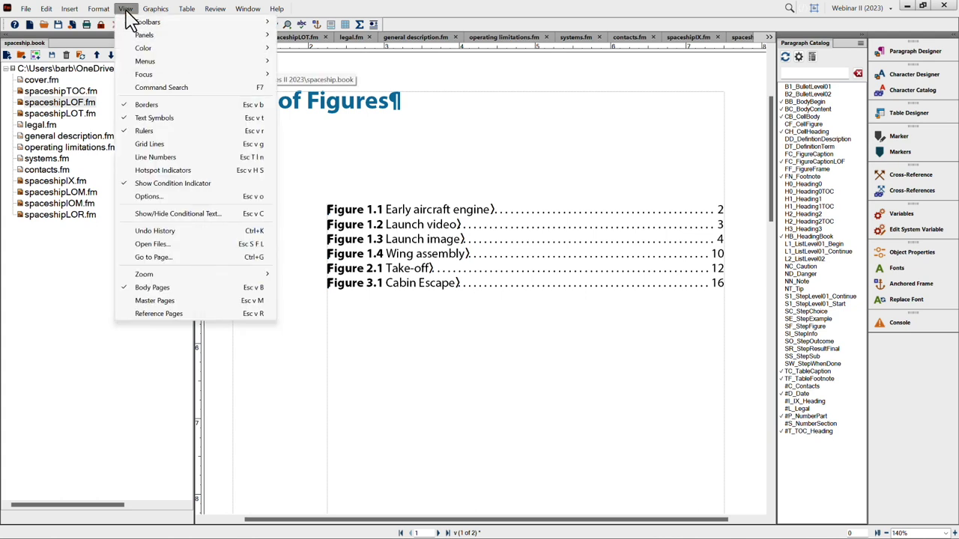
left_click(157, 314)
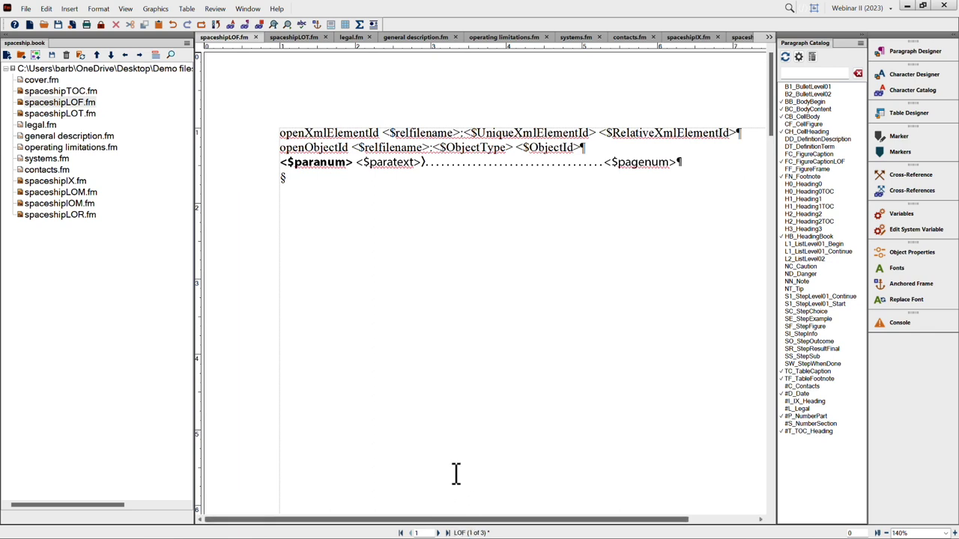
left_click_drag(355, 164, 279, 164)
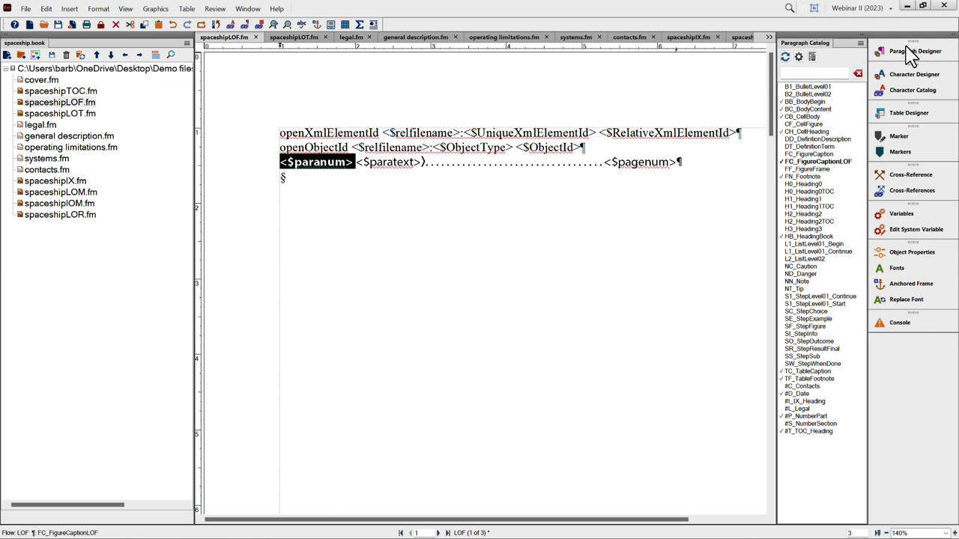
left_click(911, 92)
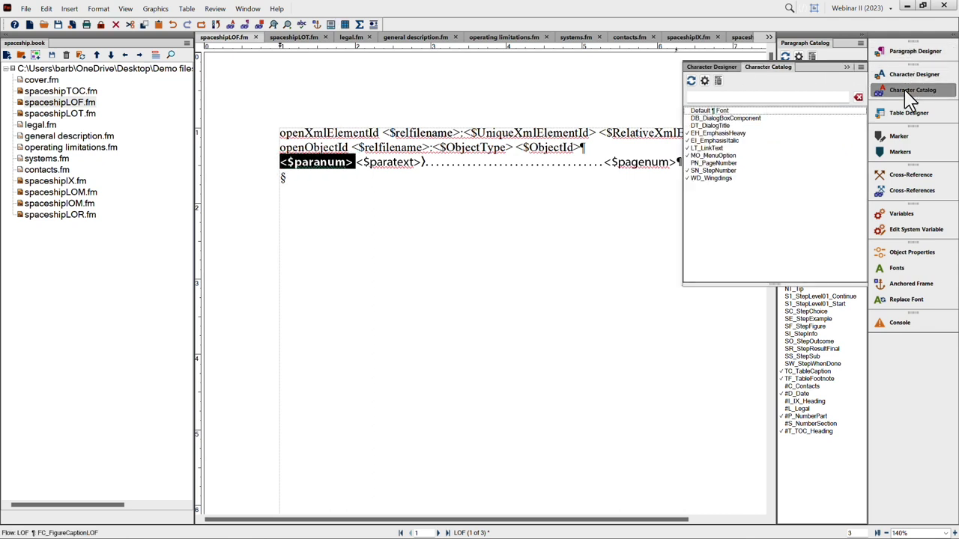
left_click(712, 111)
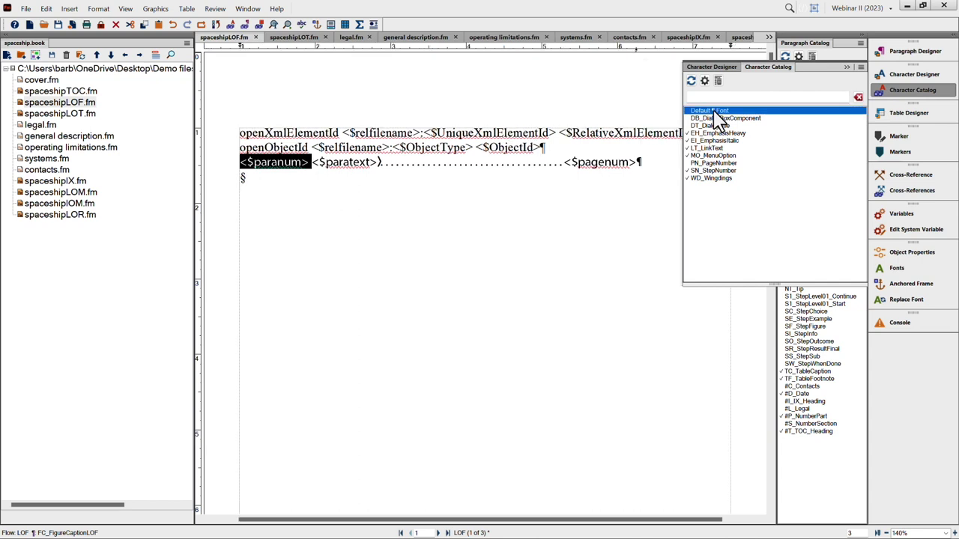
left_click(452, 216)
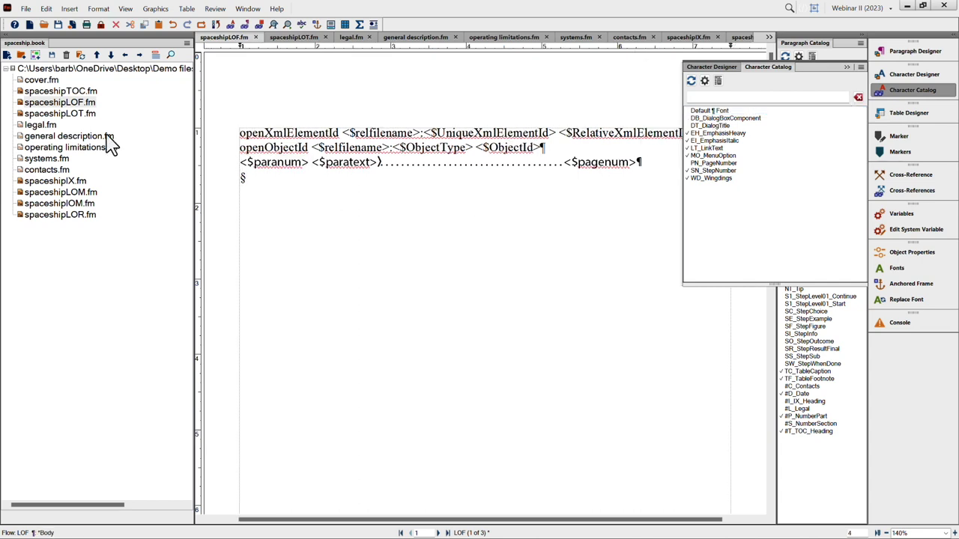
left_click(125, 9)
left_click(154, 295)
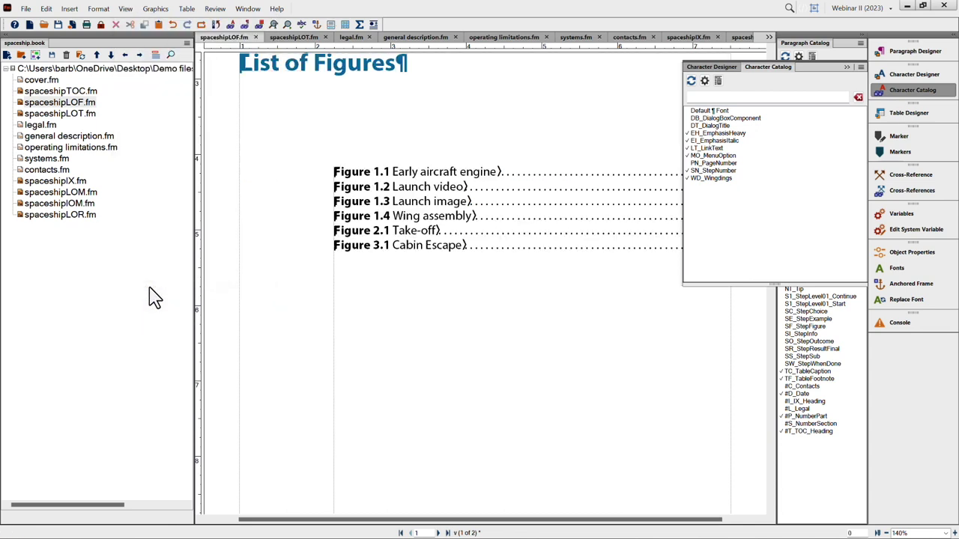
Step: Update the book to regenerate the list of figures and collapse the Character Catalog
left_click(79, 57)
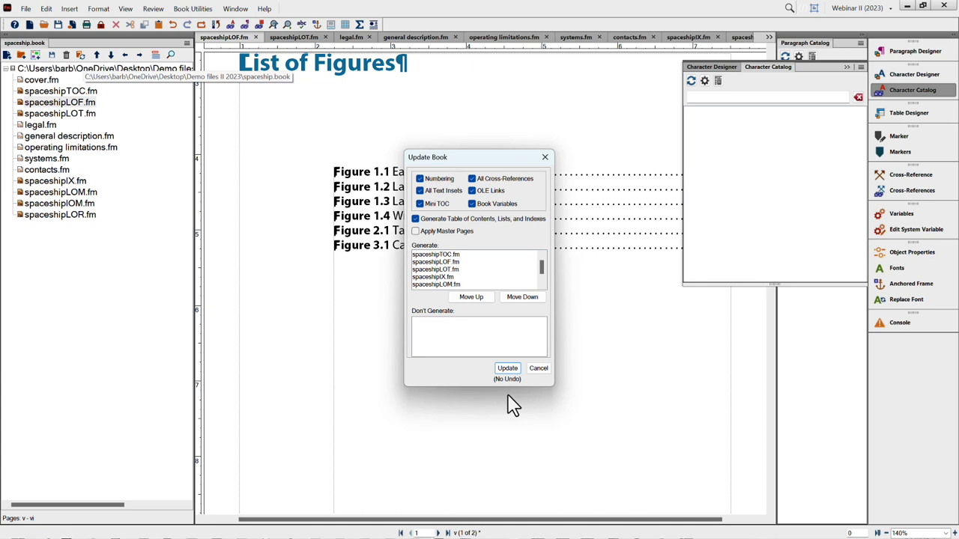
left_click(507, 368)
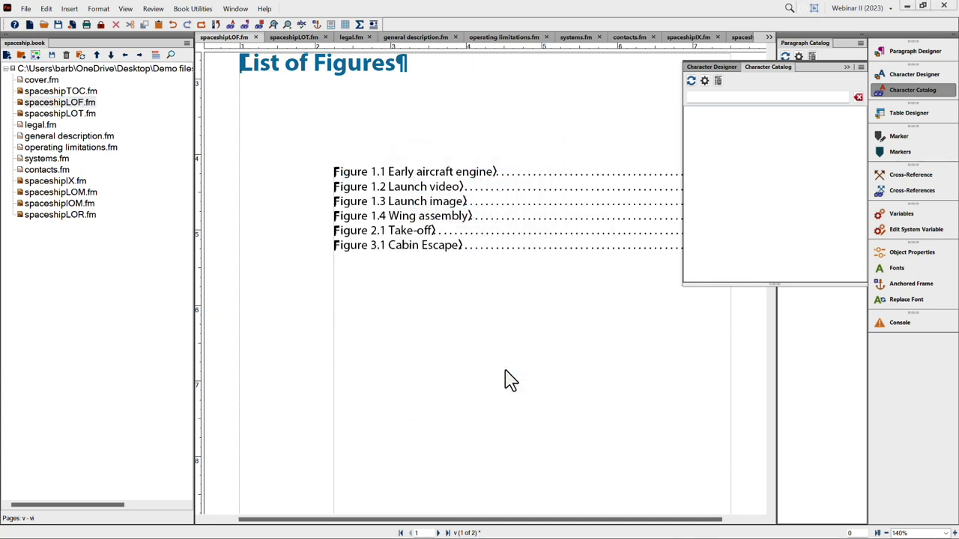
left_click(846, 67)
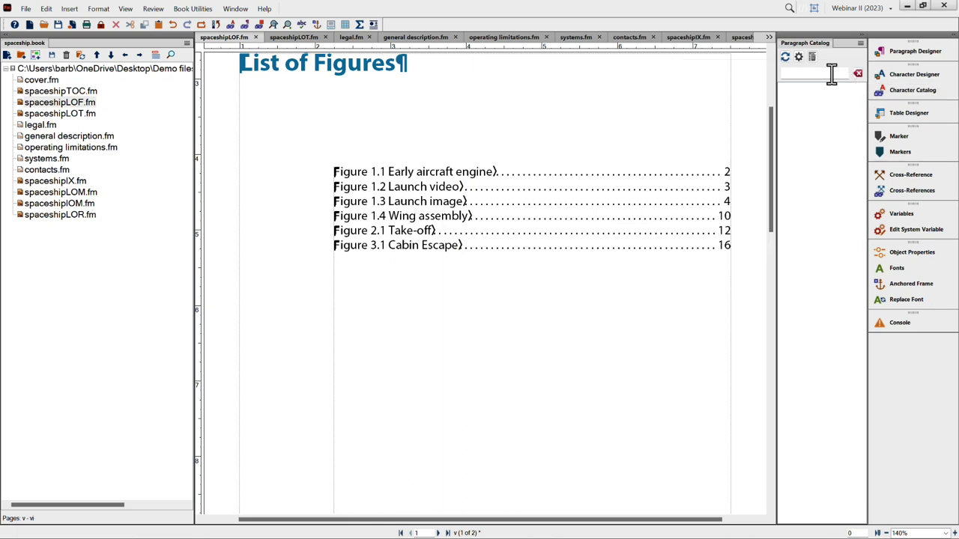
left_click(727, 189)
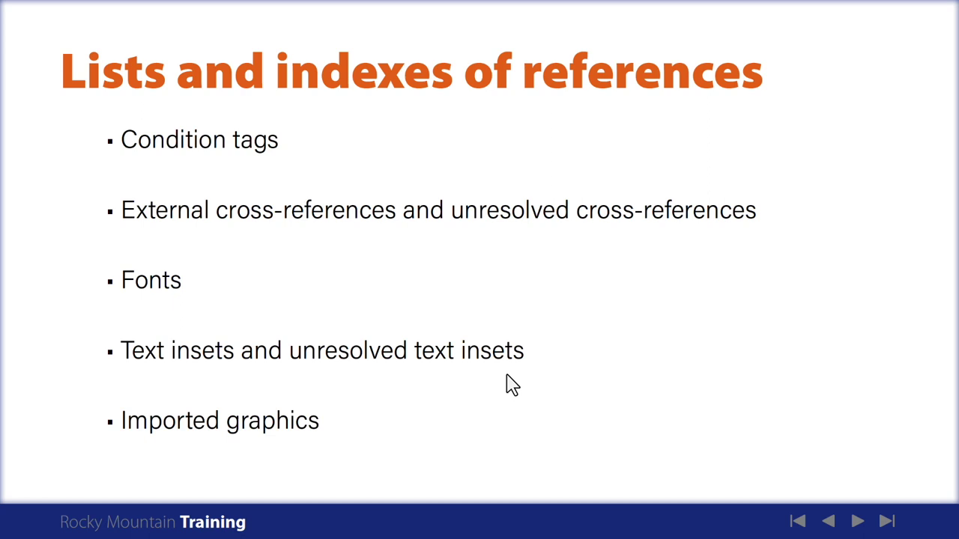
left_click(858, 522)
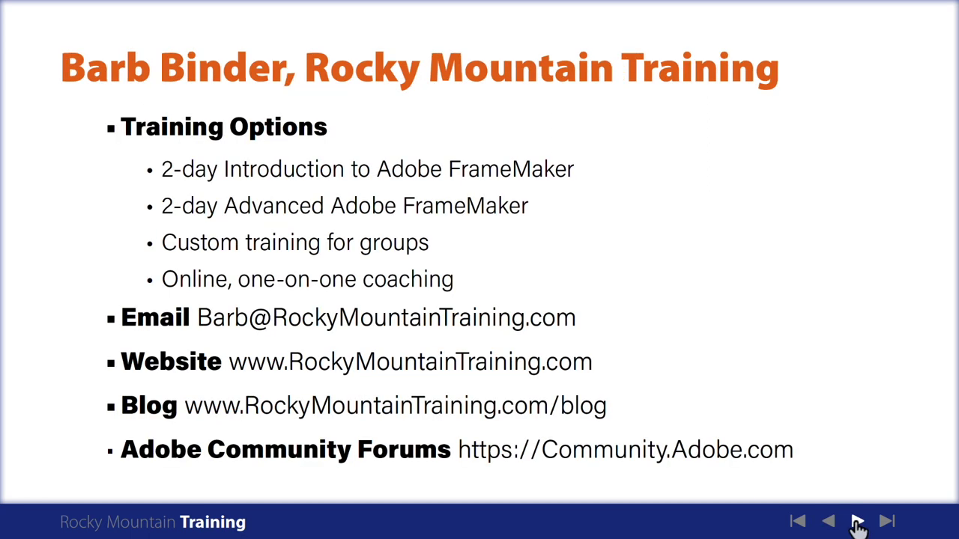